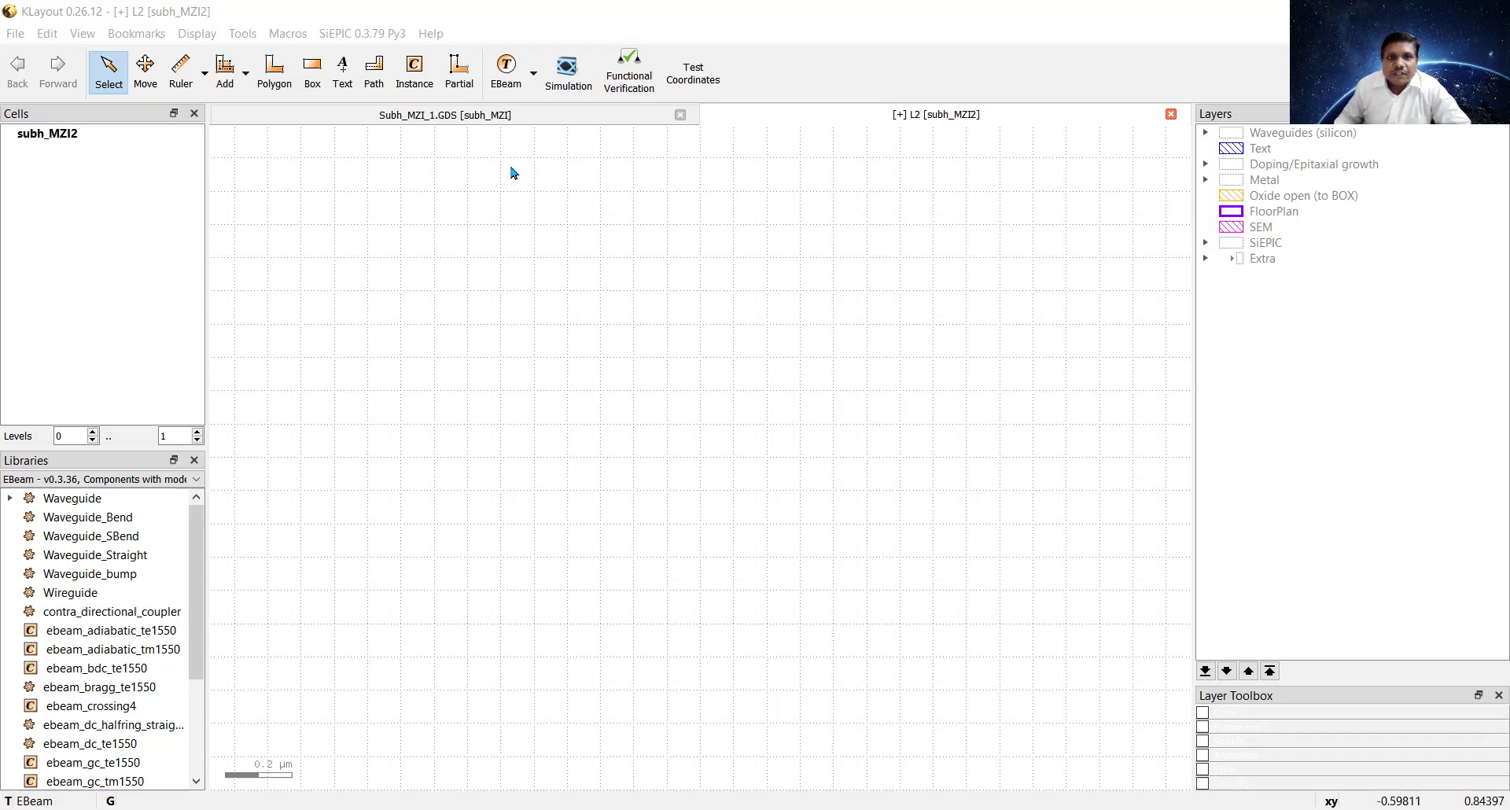
Step: Draw a box about 2.38 by 1.38 µm on the FloorPlan layer
{"action": "left_click", "coordinate": [496, 145]}
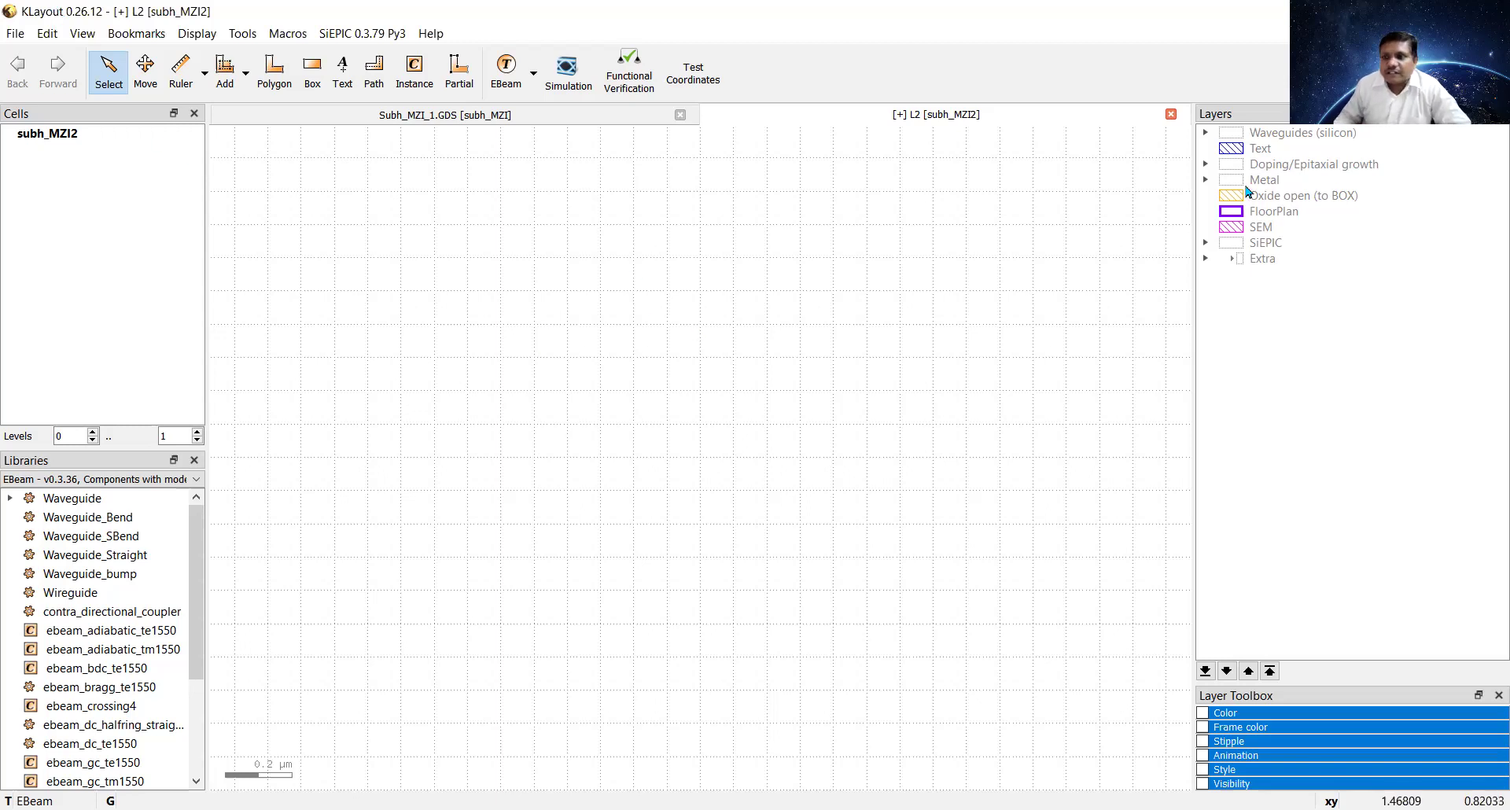
{"action": "left_click", "coordinate": [1228, 216]}
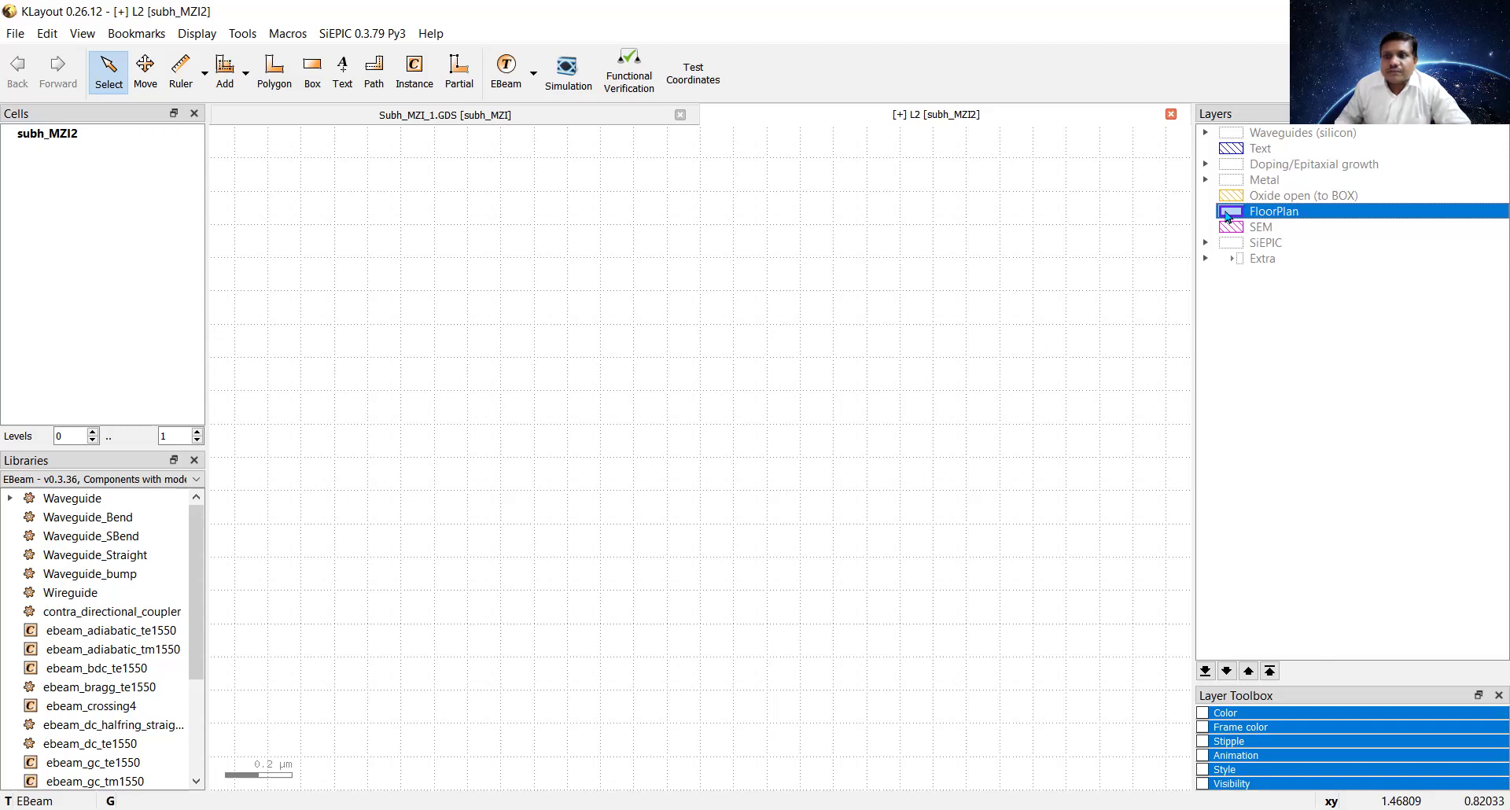
{"action": "left_click", "coordinate": [312, 71]}
{"action": "left_click", "coordinate": [335, 228]}
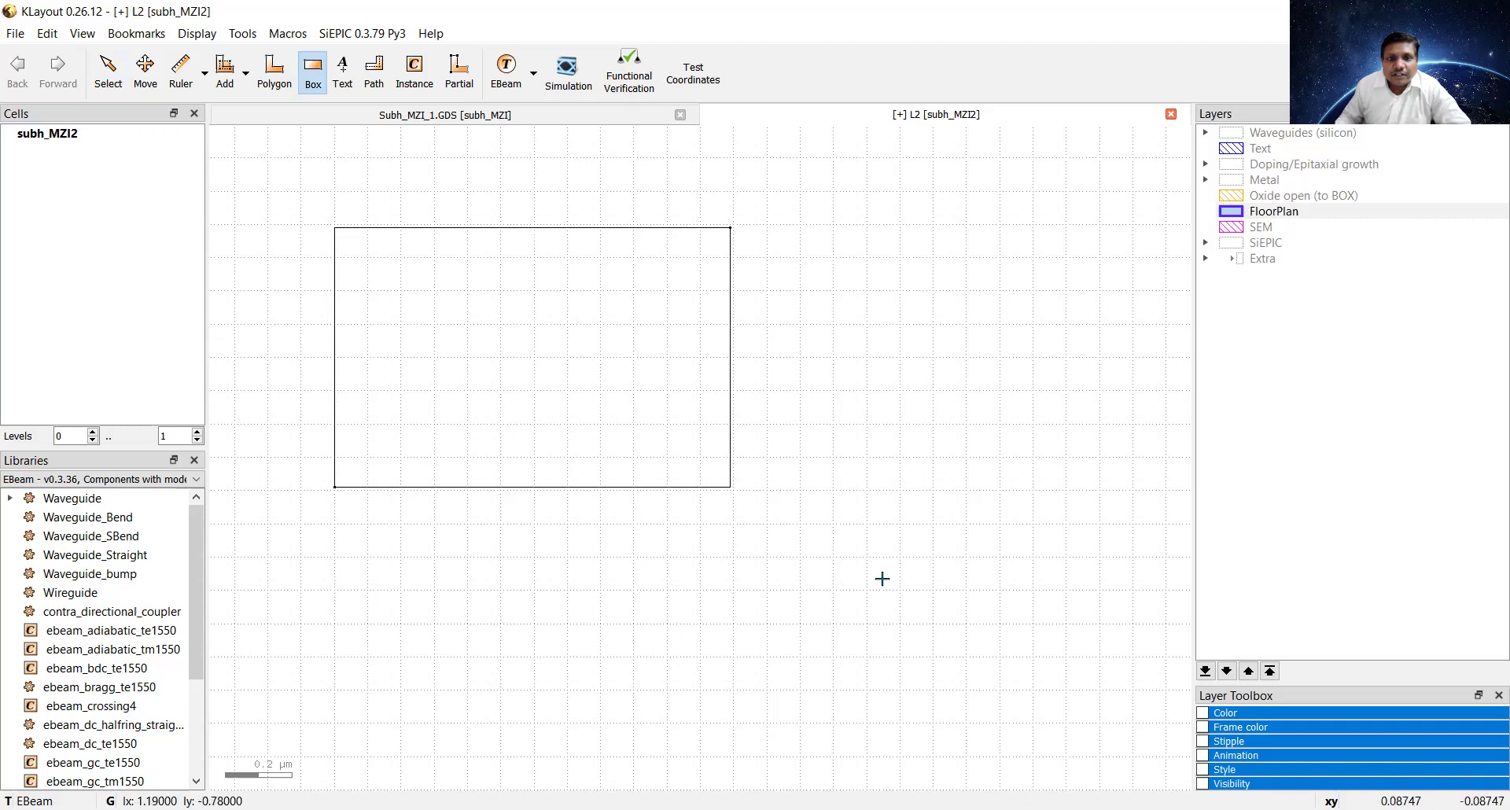
{"action": "left_click", "coordinate": [1124, 686]}
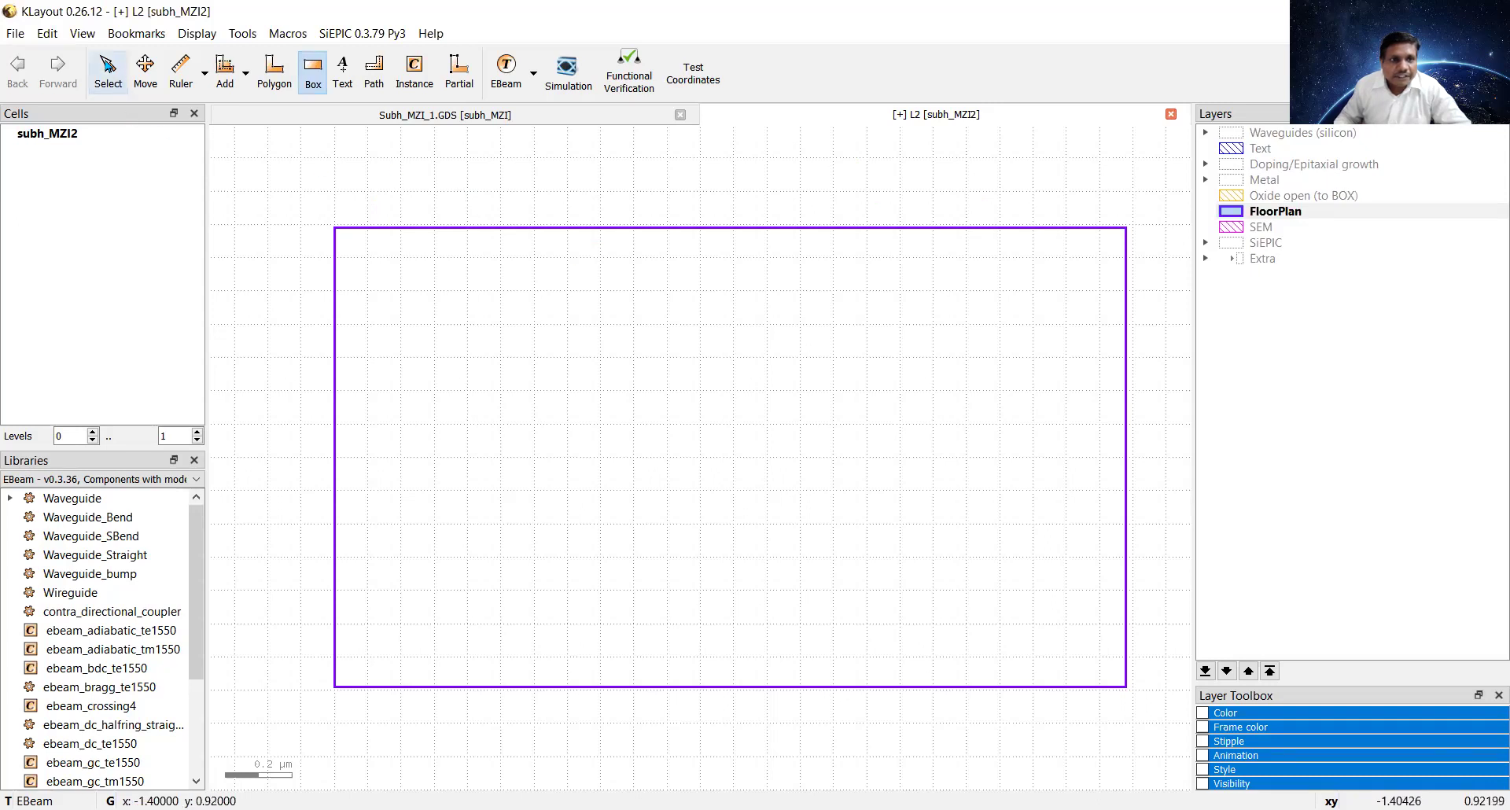
Step: Open the FloorPlan box's properties and set its lower left corner to x 0, y 0
{"action": "left_click", "coordinate": [108, 69]}
{"action": "left_click", "coordinate": [390, 307]}
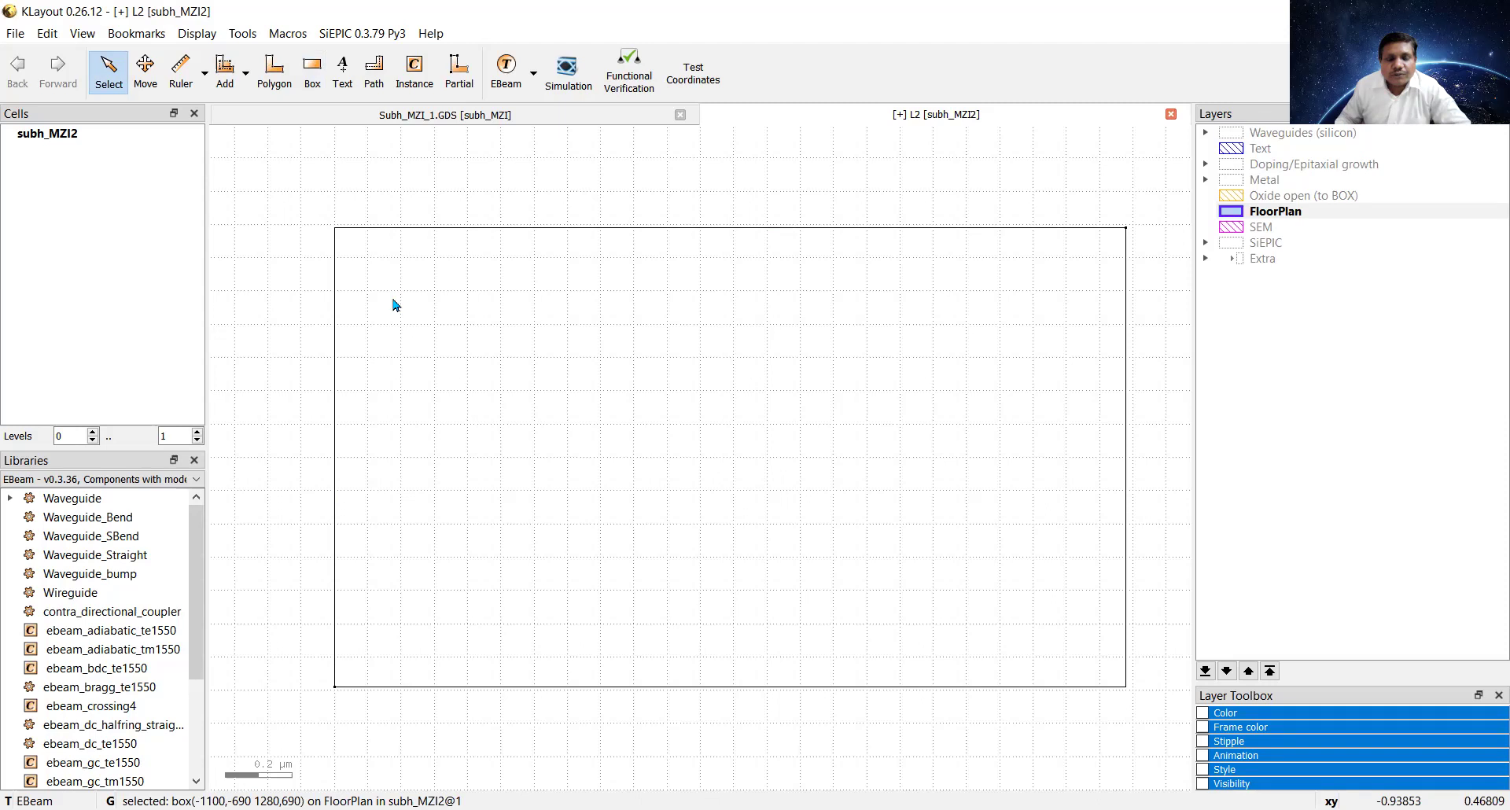
{"action": "double_click", "coordinate": [395, 304]}
{"action": "left_click_drag", "start_coordinate": [725, 253], "coordinate": [601, 252]}
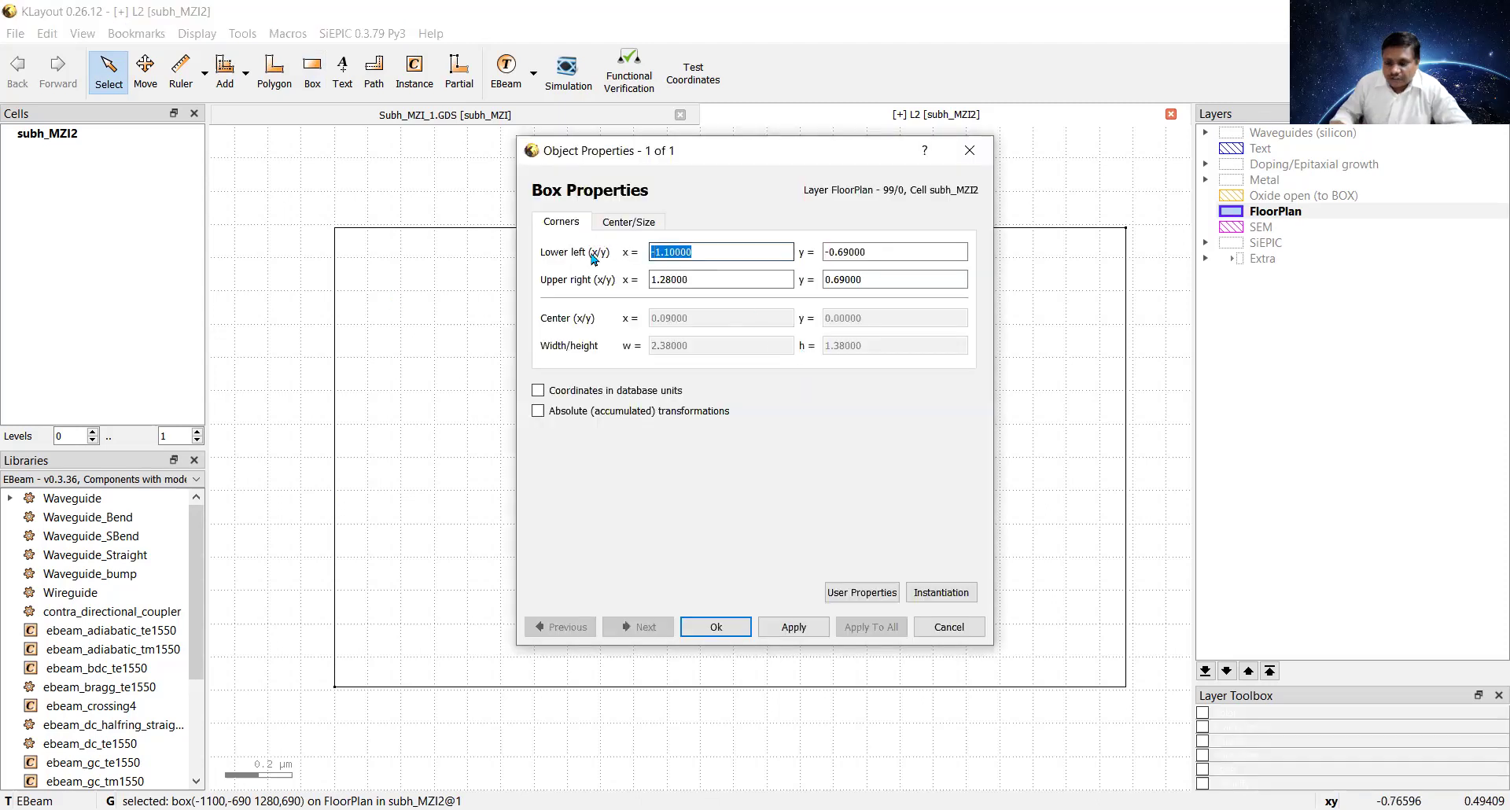
{"action": "type", "text": "0"}
{"action": "left_click_drag", "start_coordinate": [882, 252], "coordinate": [555, 275]}
{"action": "type", "text": "0"}
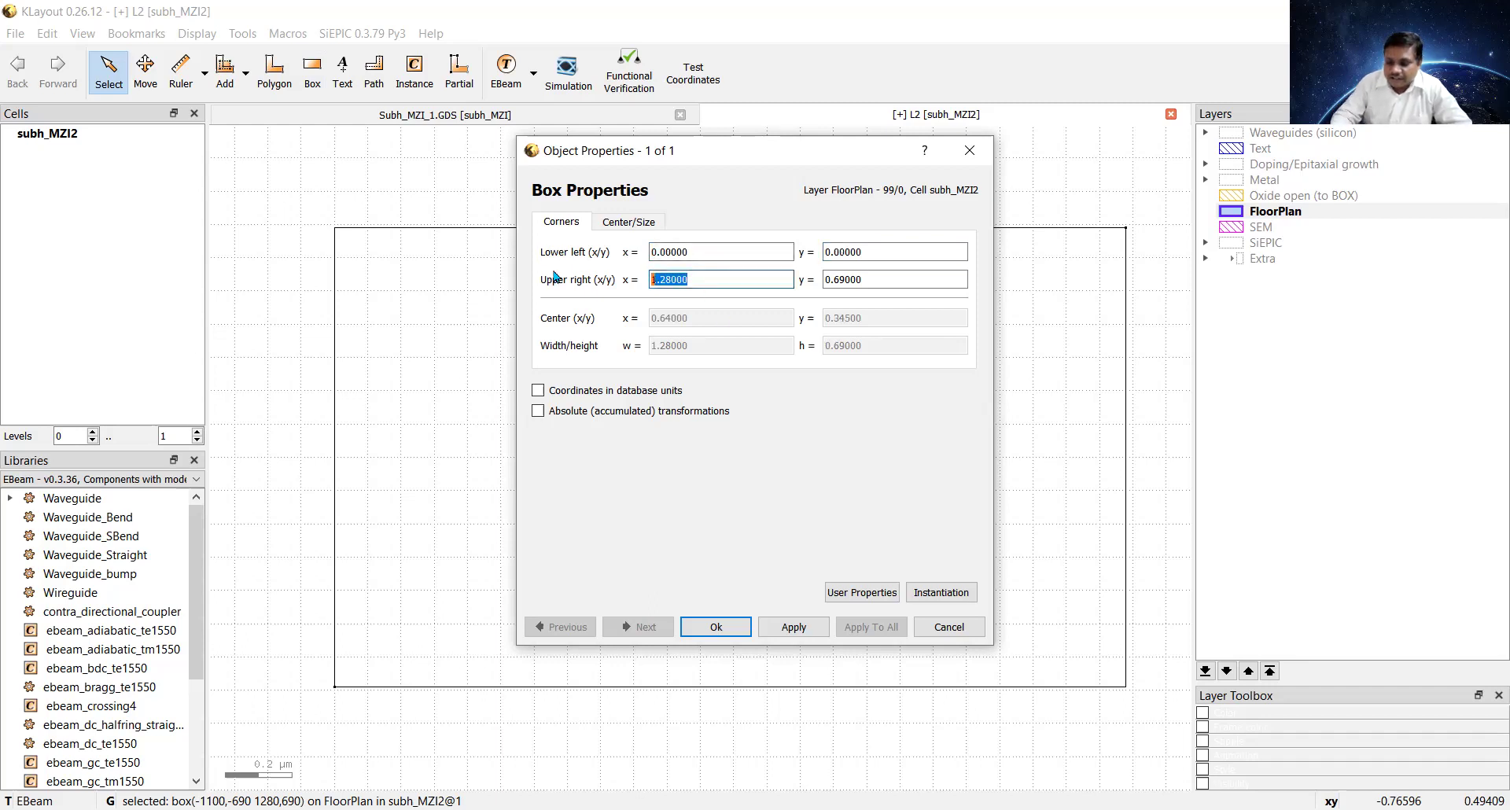
Step: Set the FloorPlan box's upper right corner to x 605, y 410, apply it and fit the box in view
{"action": "type", "text": "60"}
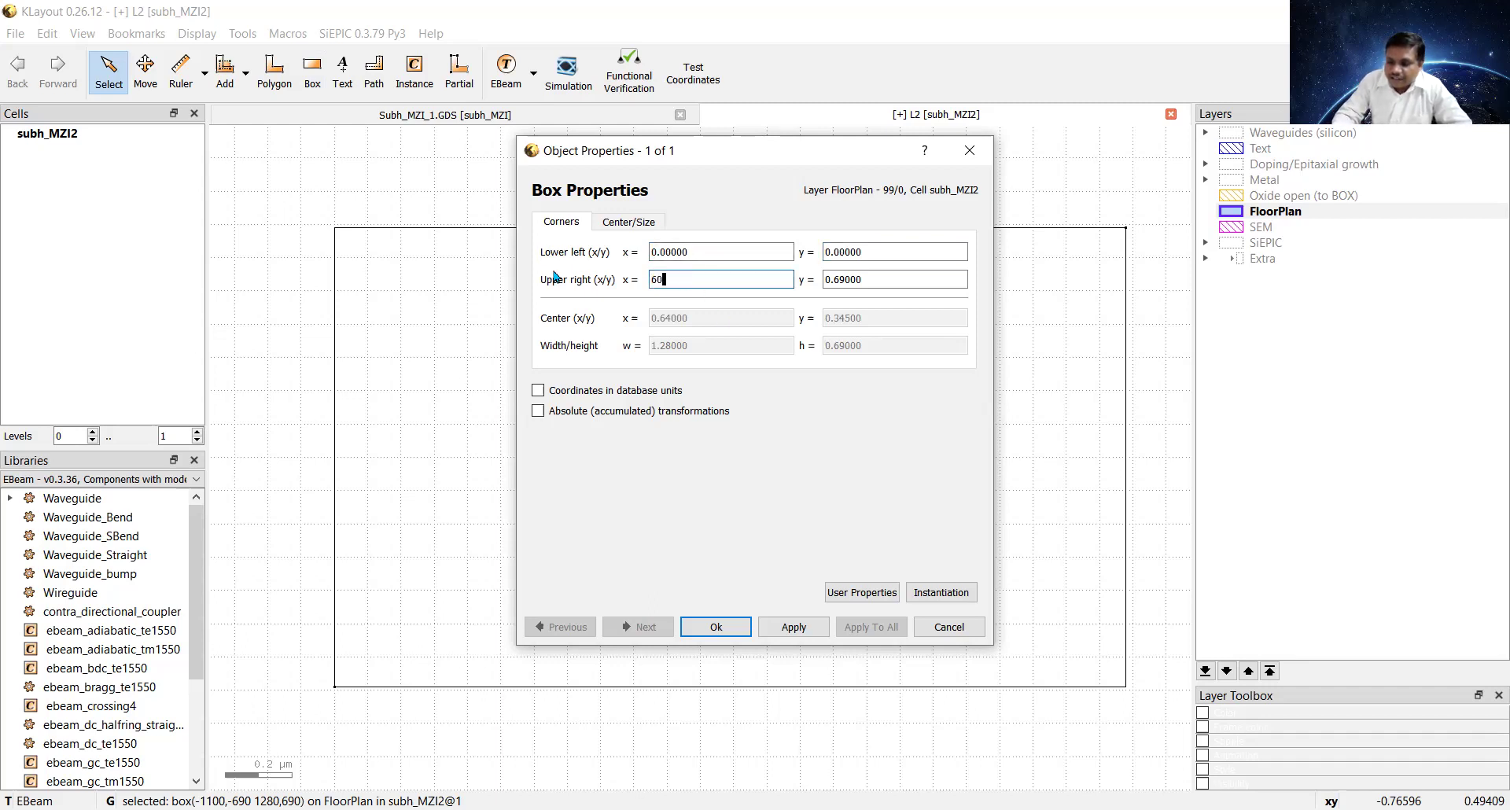
{"action": "type", "text": "5"}
{"action": "left_click_drag", "start_coordinate": [868, 282], "coordinate": [813, 282]}
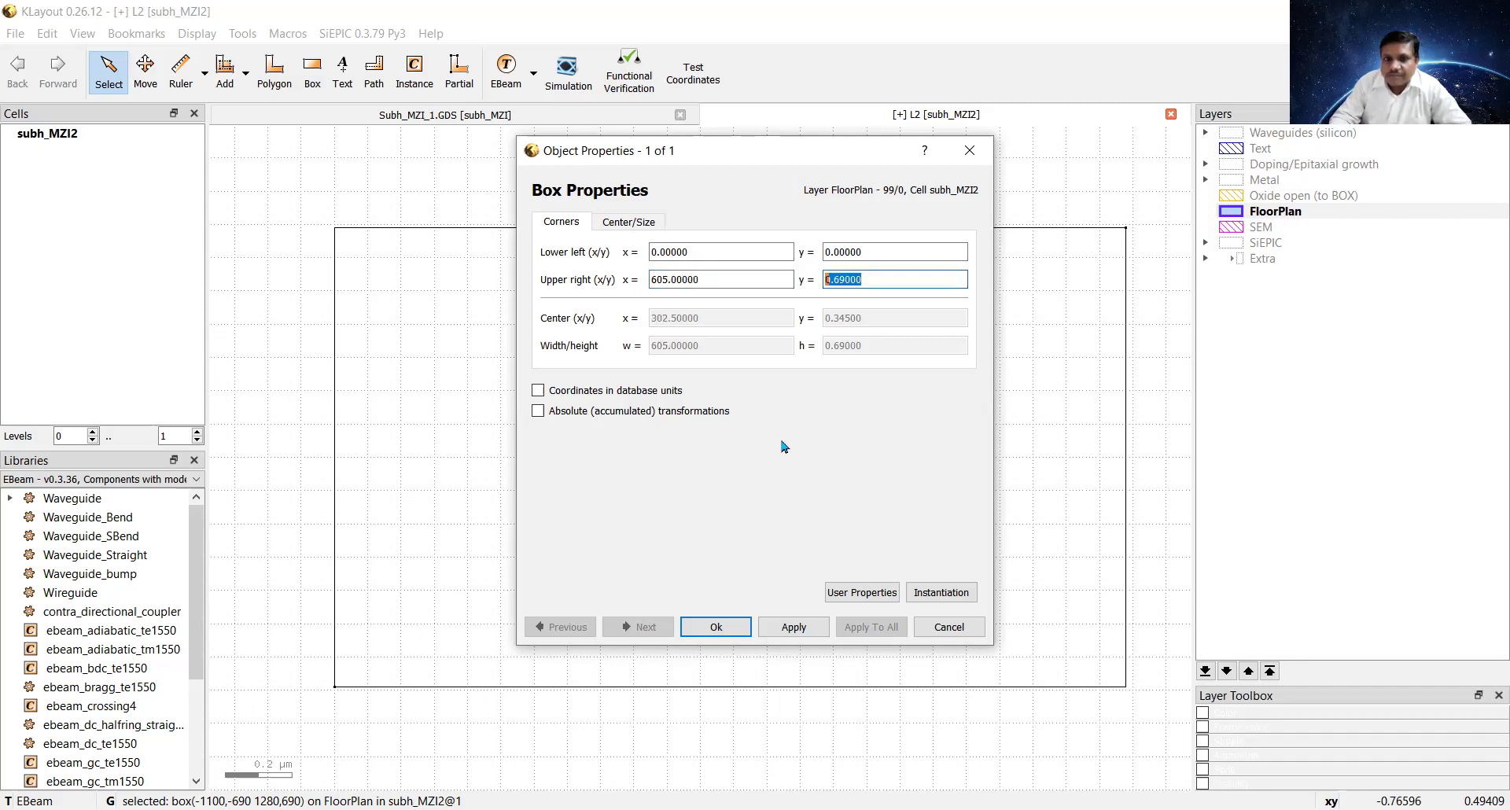
{"action": "type", "text": "410"}
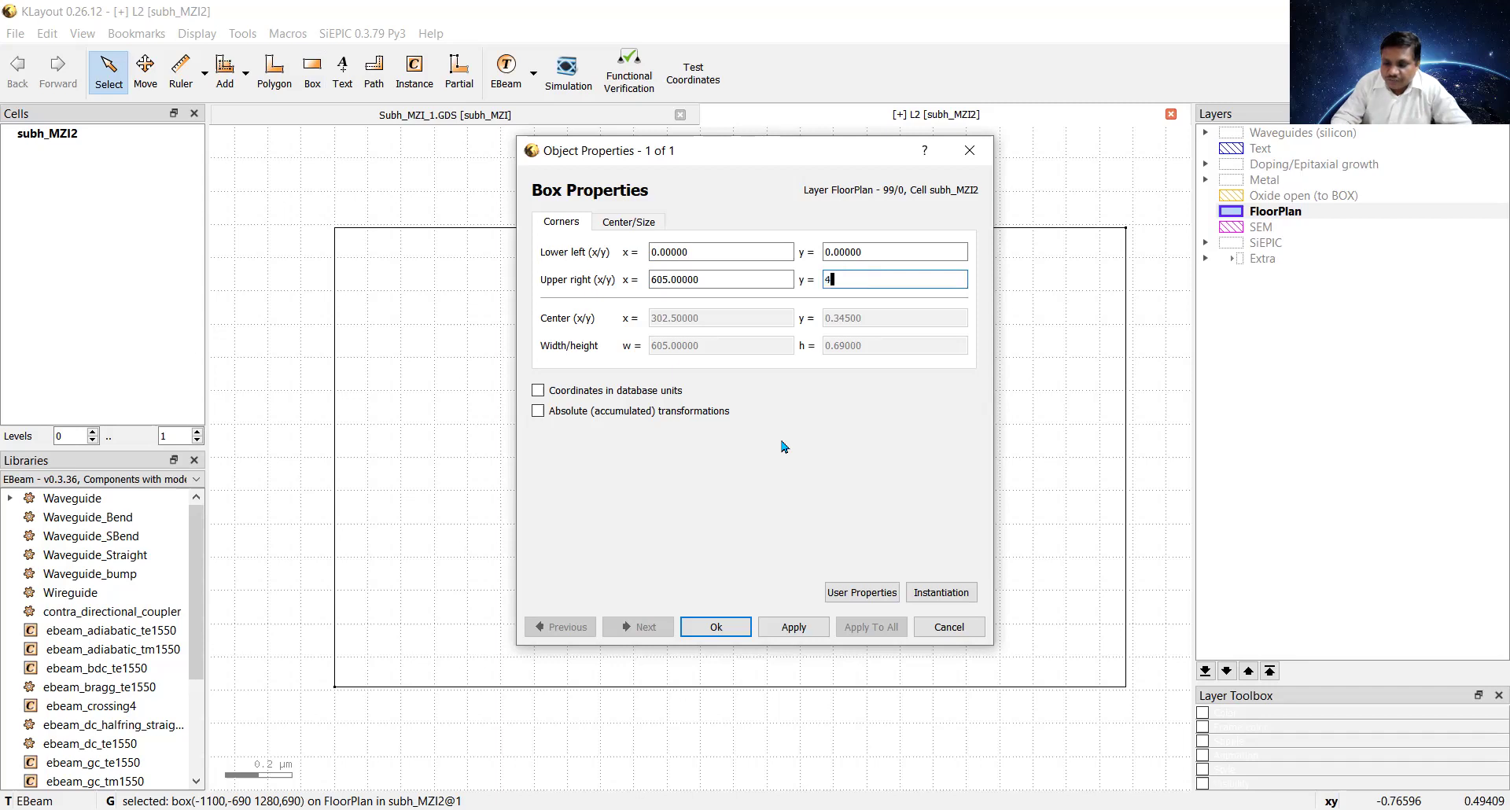
{"action": "left_click", "coordinate": [716, 627]}
{"action": "key", "text": "Return"}
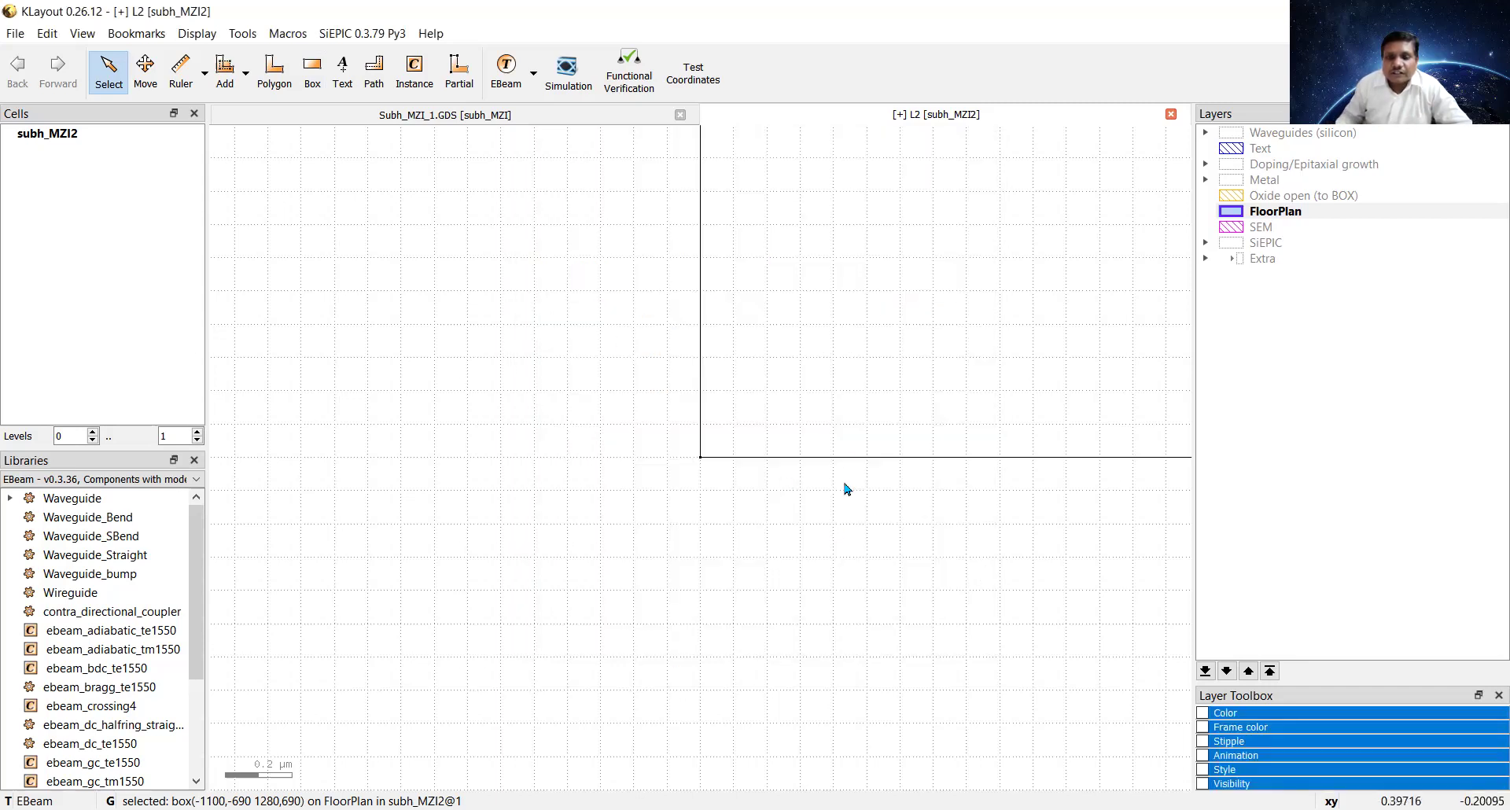
{"action": "key", "text": "F2"}
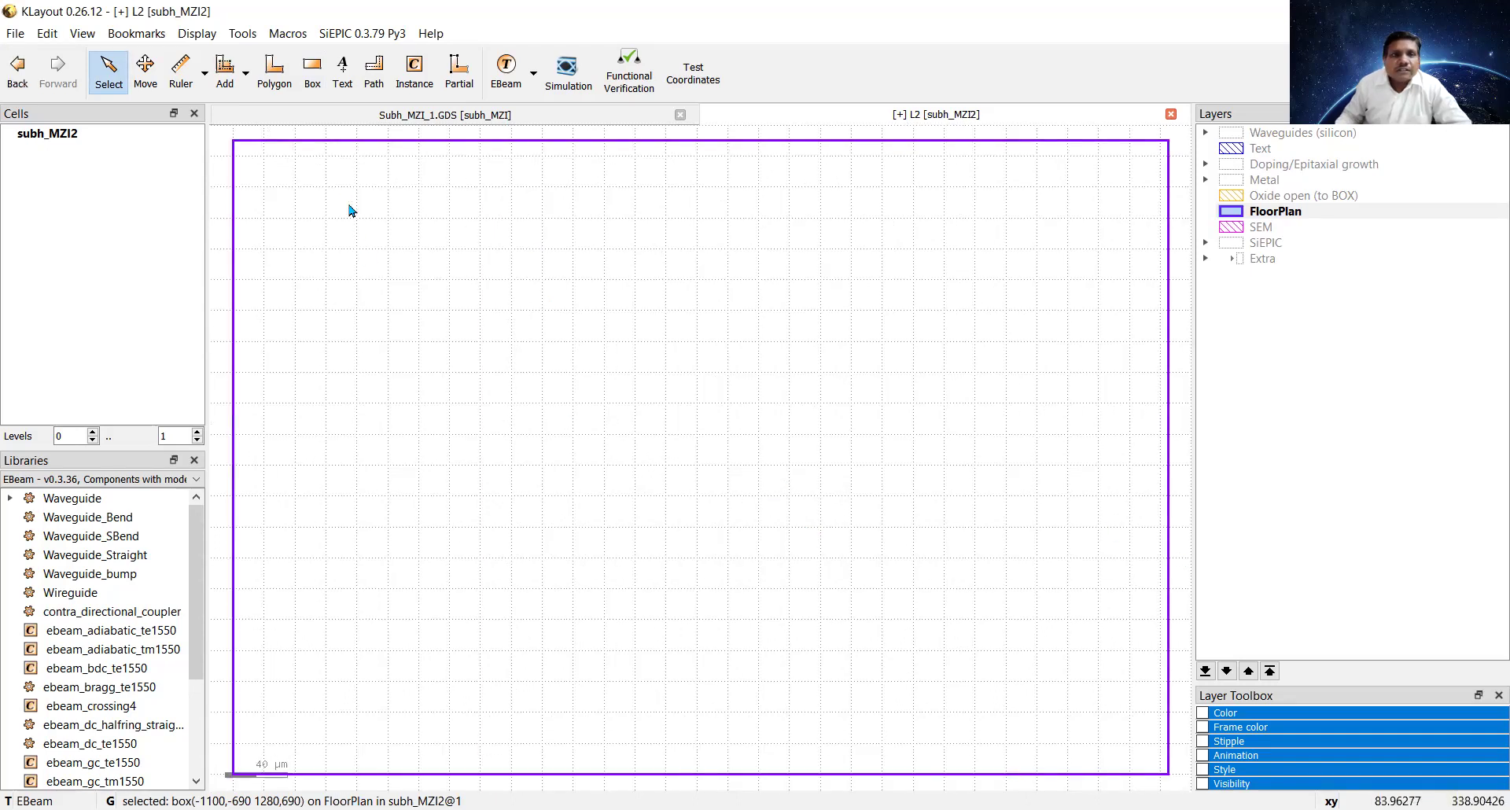
{"action": "key", "text": "Escape"}
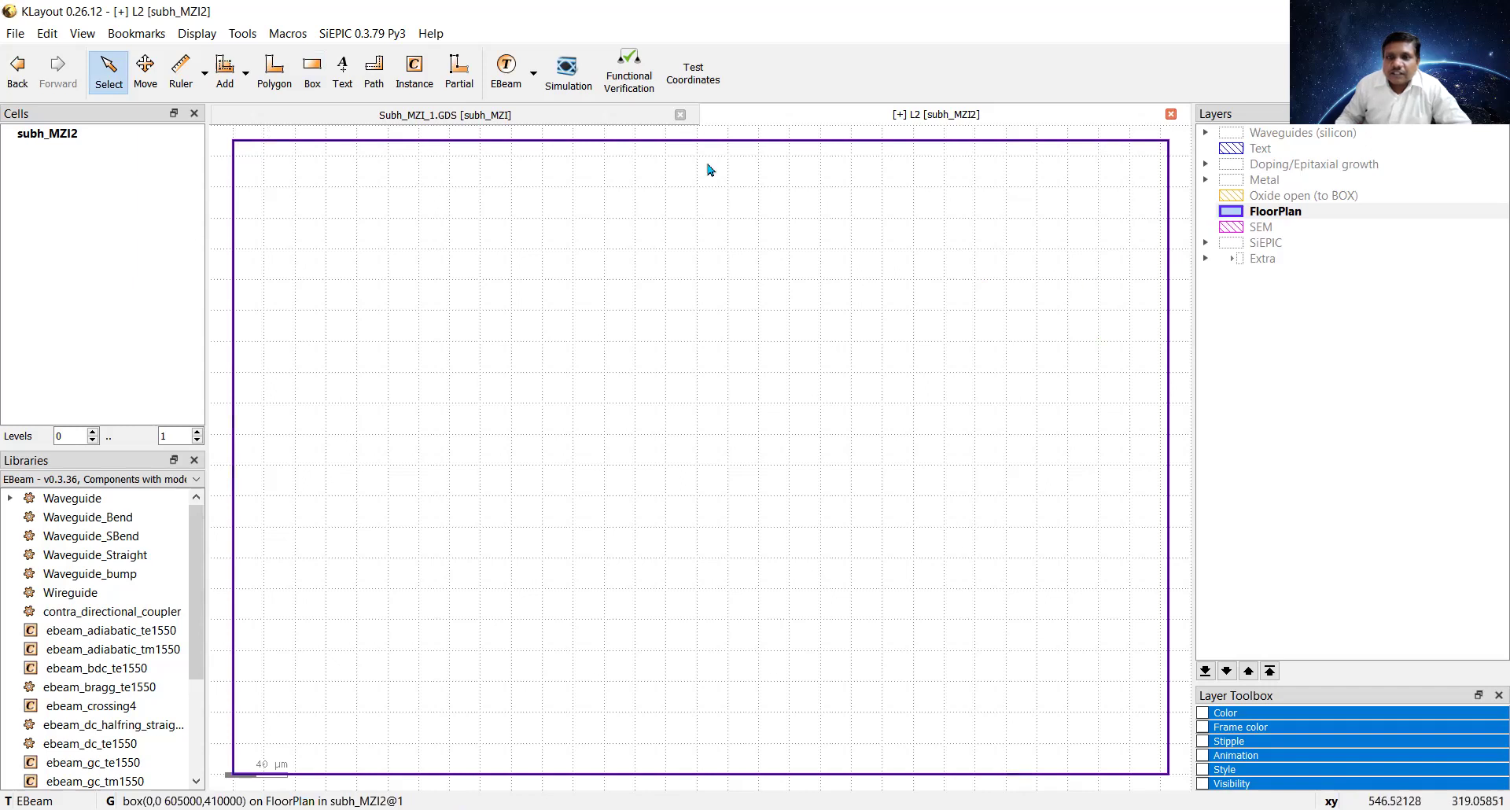
Step: Configure an array instance of ebeam_bdc_te1550 from the EBeam library with 3 rows, 1 column and row vector y 127, leaving it unplaced
{"action": "left_click", "coordinate": [417, 71]}
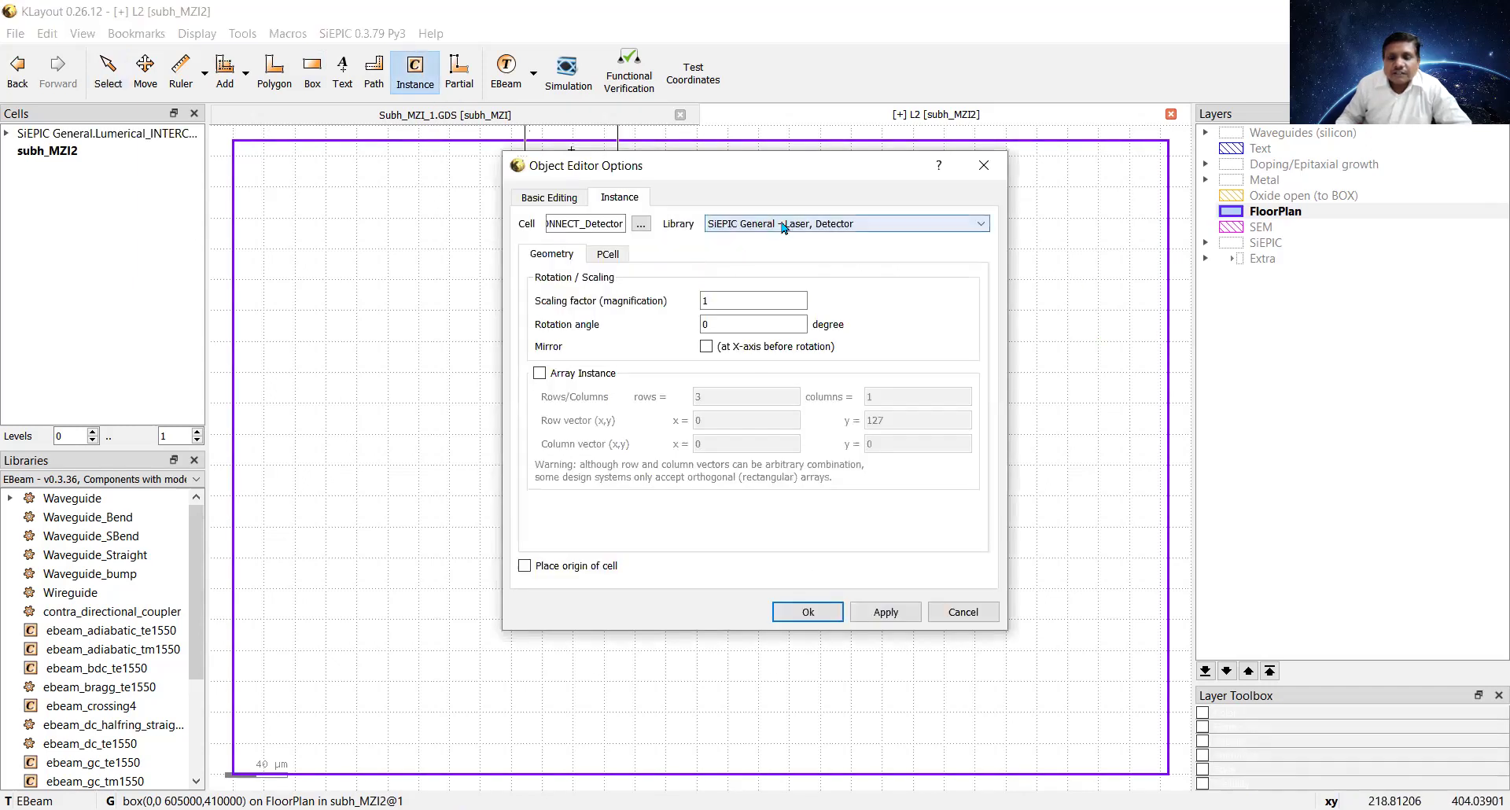
{"action": "left_click", "coordinate": [784, 225]}
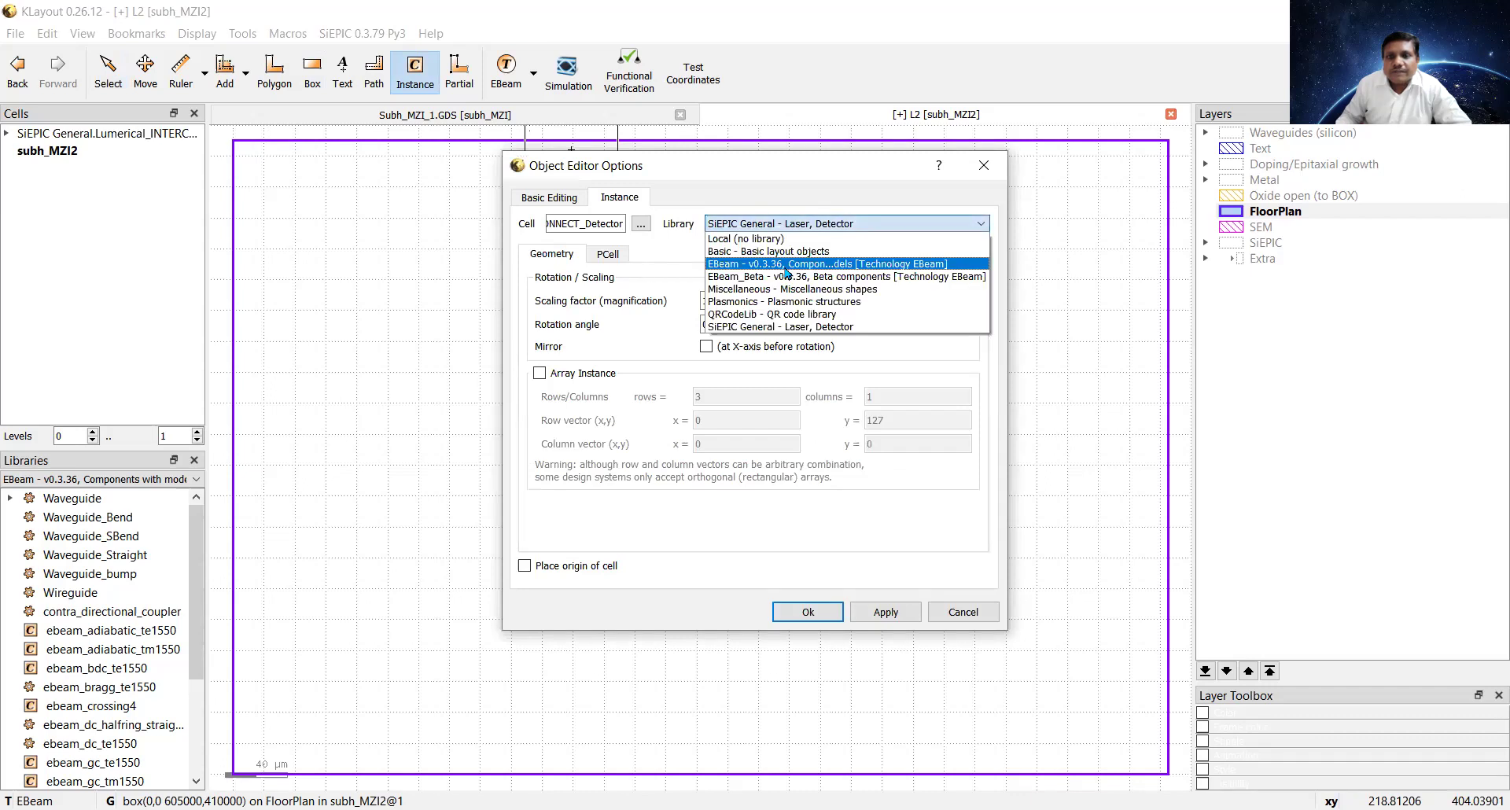
{"action": "left_click", "coordinate": [786, 268]}
{"action": "left_click", "coordinate": [641, 225]}
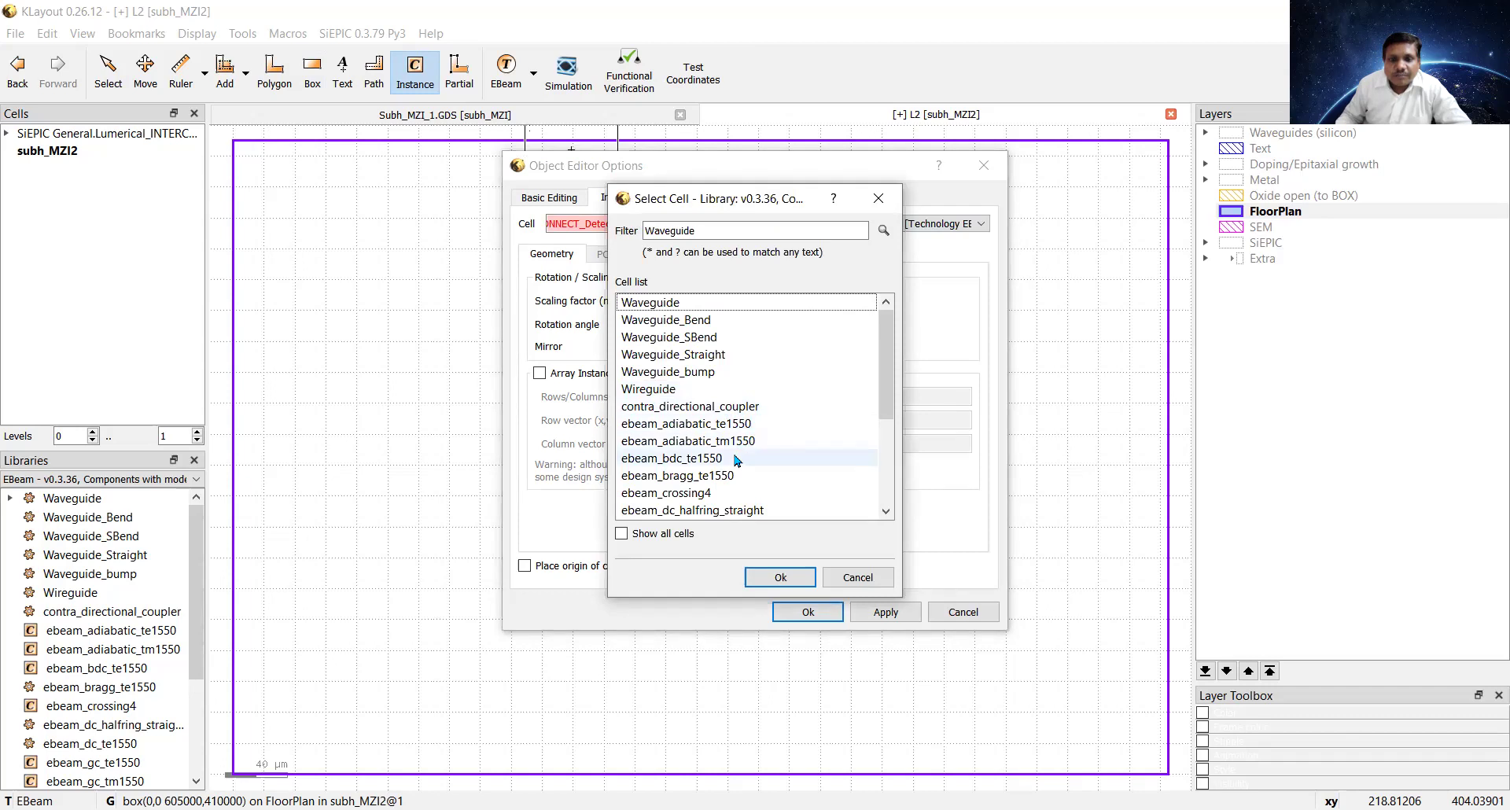
{"action": "left_click", "coordinate": [705, 460]}
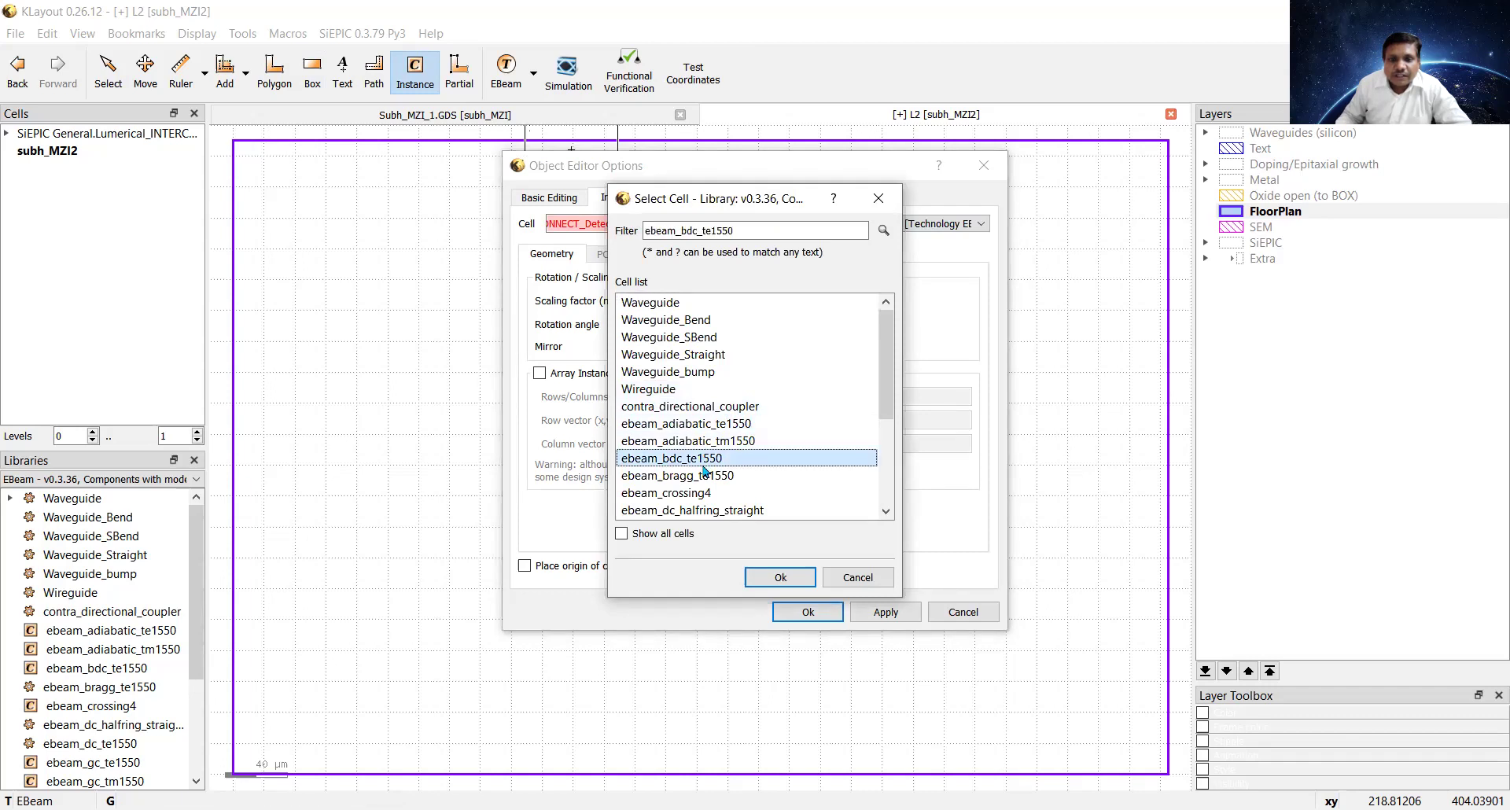
{"action": "left_click", "coordinate": [779, 579]}
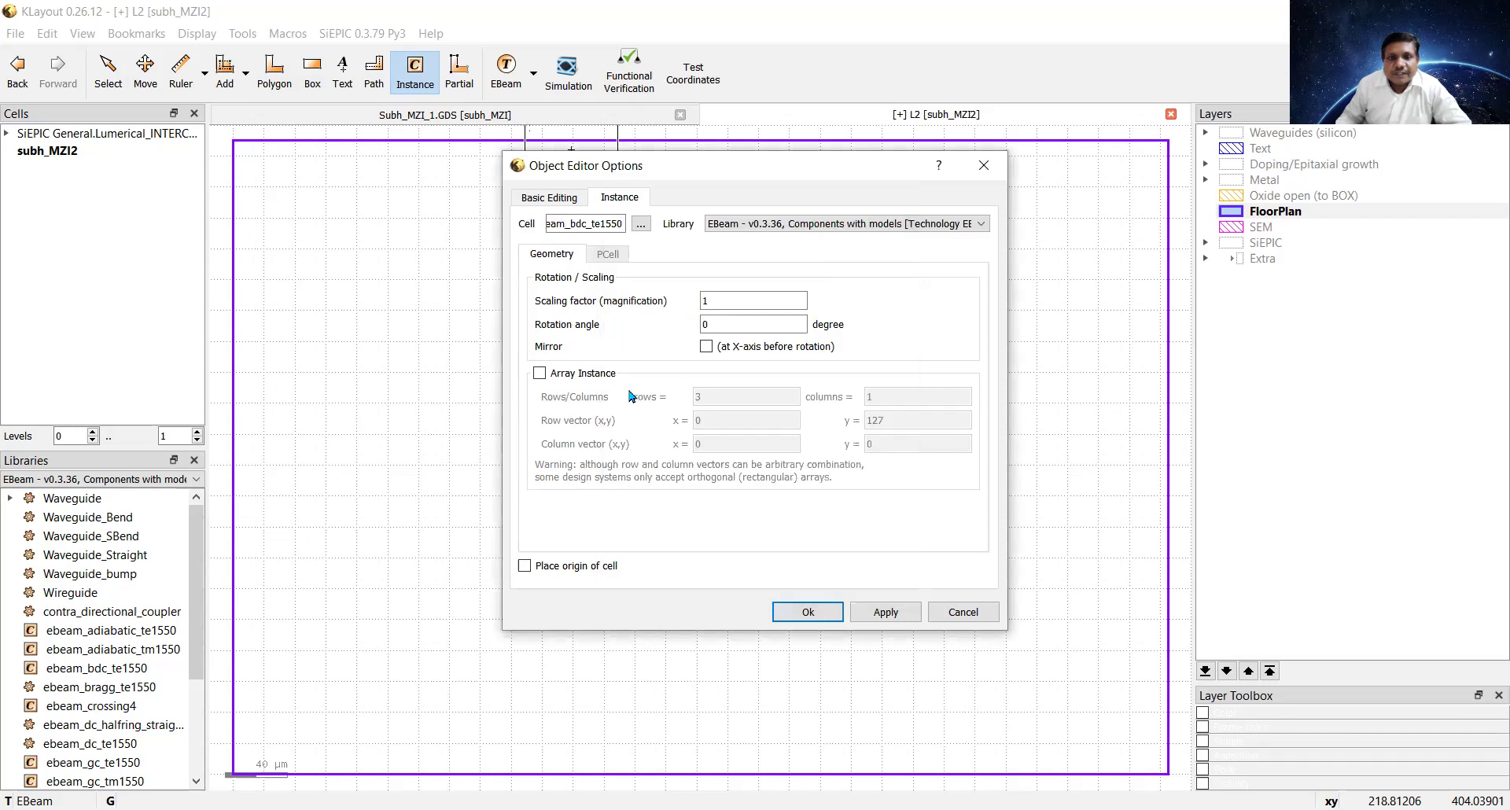
{"action": "left_click", "coordinate": [540, 373]}
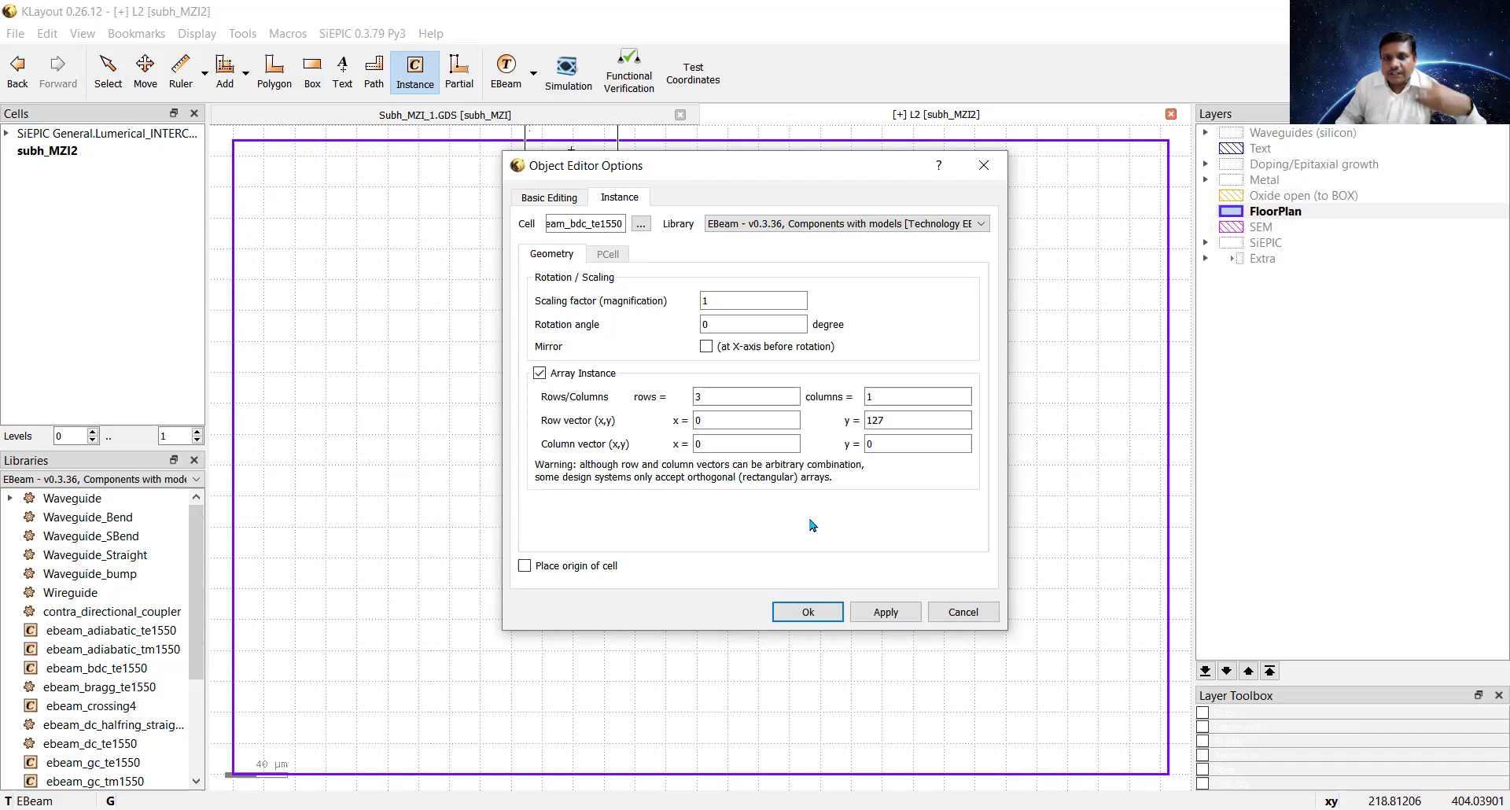
{"action": "left_click", "coordinate": [809, 618]}
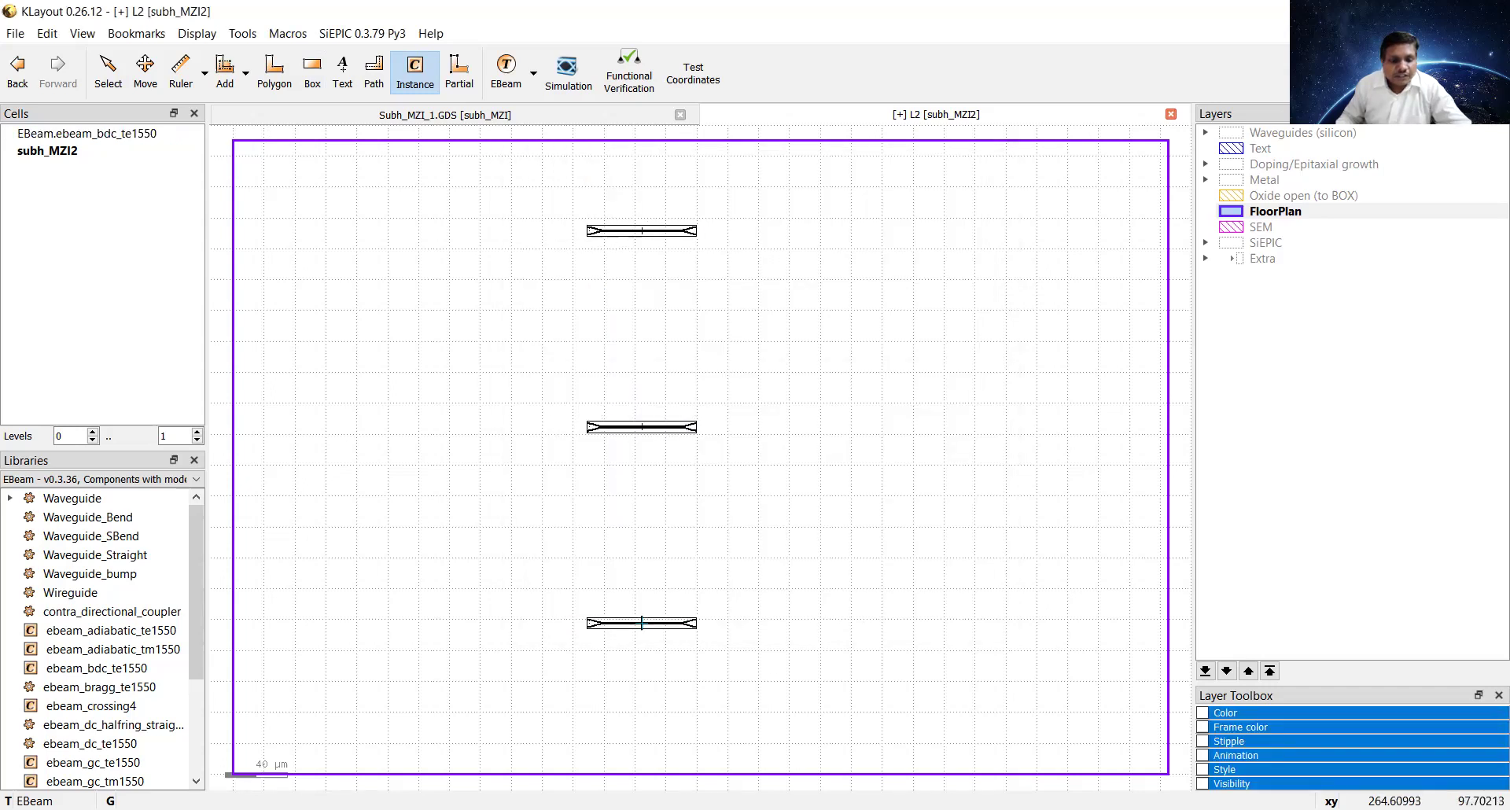
{"action": "key", "text": "Escape"}
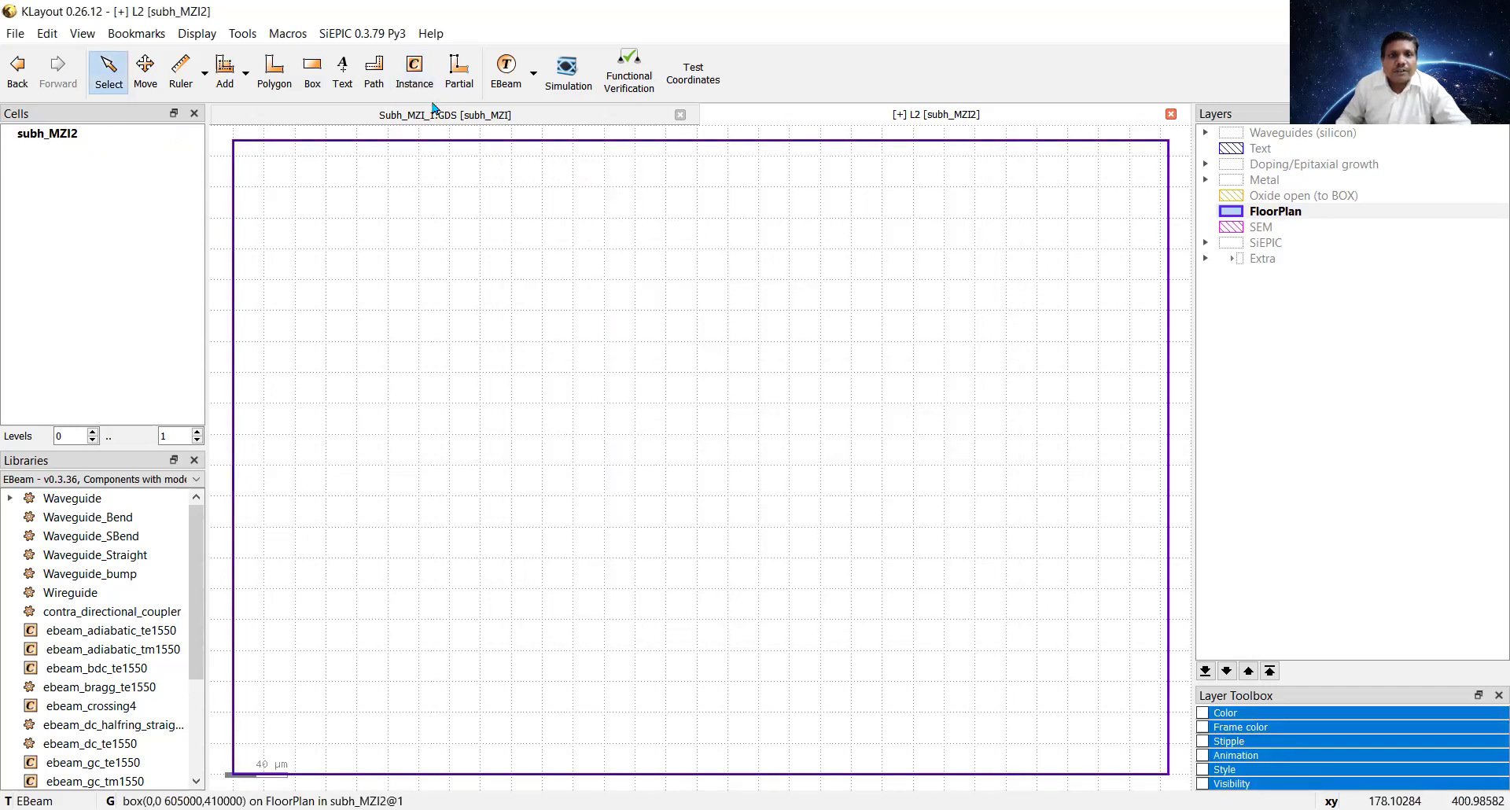
Step: Place the three-row array of ebeam_gc_te1550 grating couplers at about x 222, y 39 µm and display the full cell hierarchy
{"action": "left_click", "coordinate": [414, 71]}
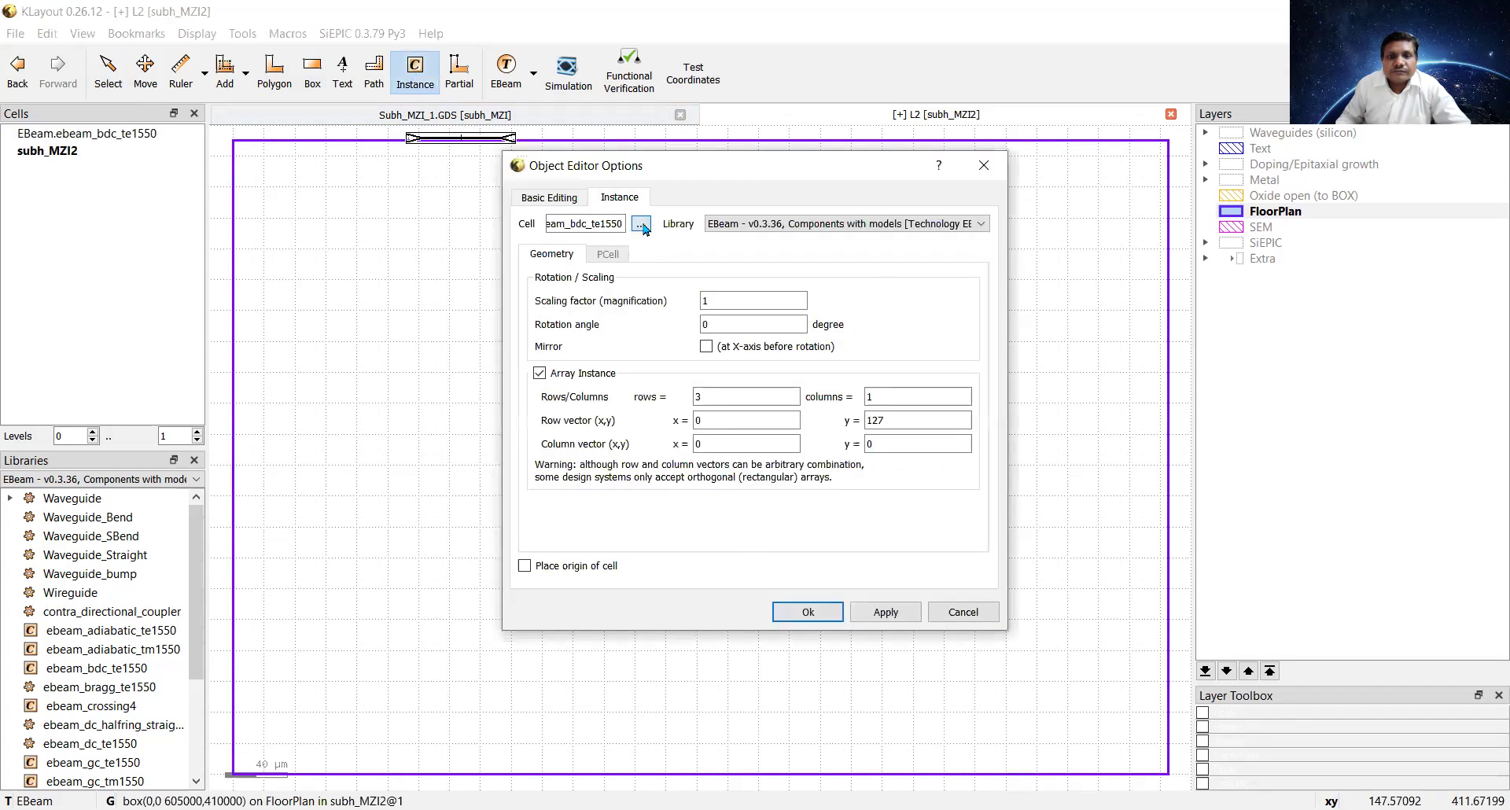
{"action": "left_click", "coordinate": [642, 226]}
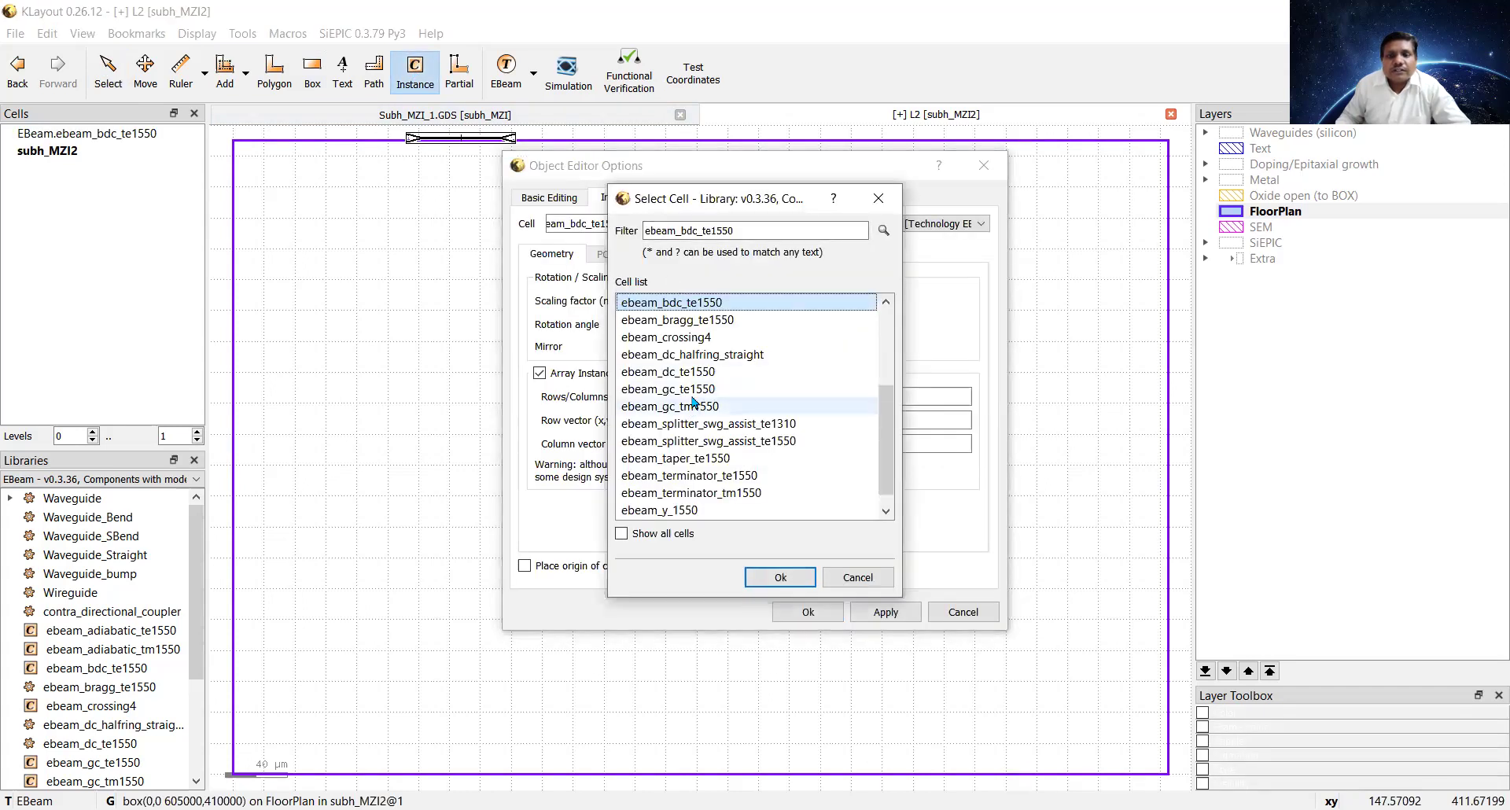
{"action": "left_click", "coordinate": [683, 389]}
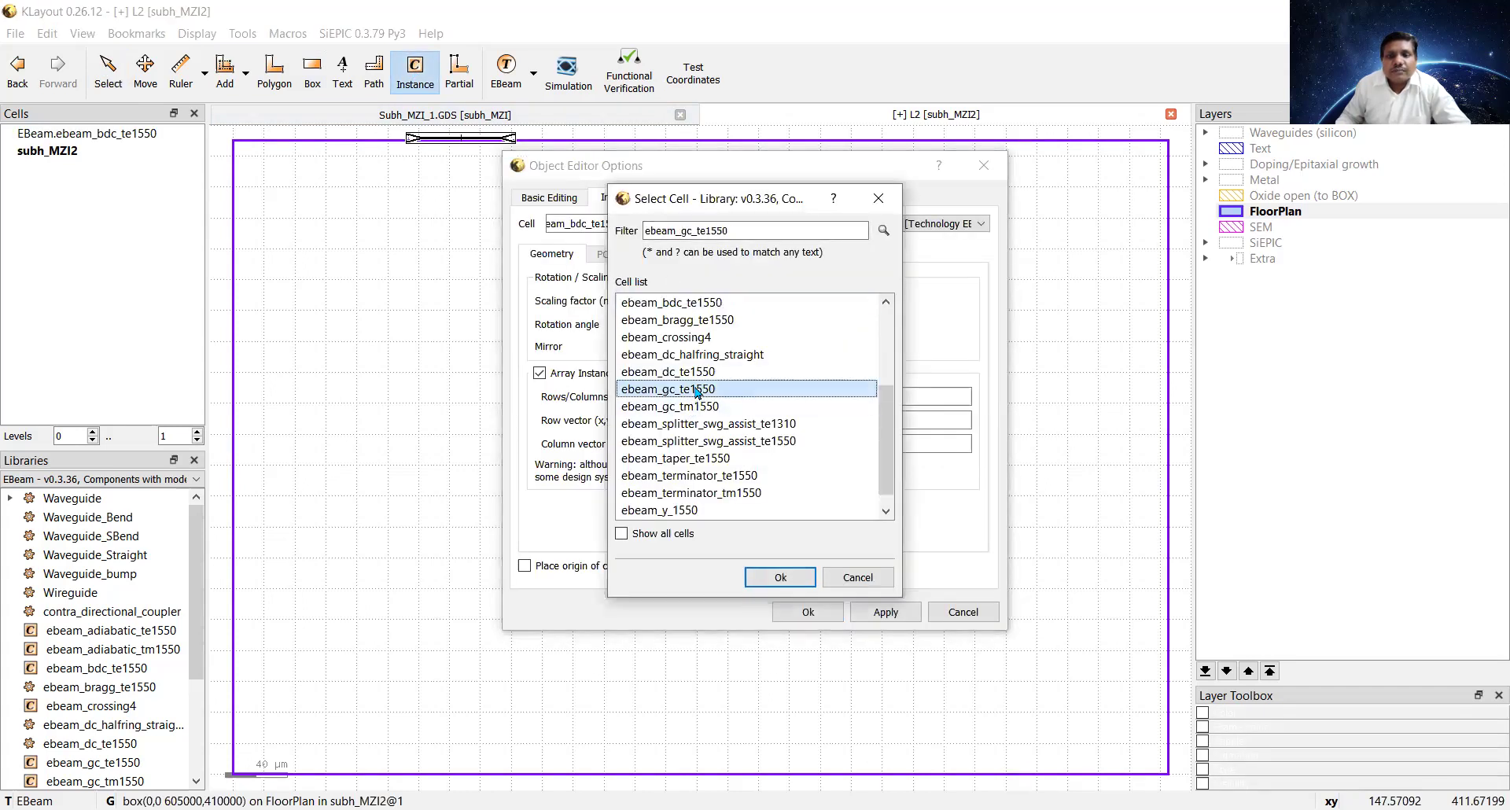
{"action": "left_click", "coordinate": [781, 578]}
{"action": "left_click", "coordinate": [808, 612]}
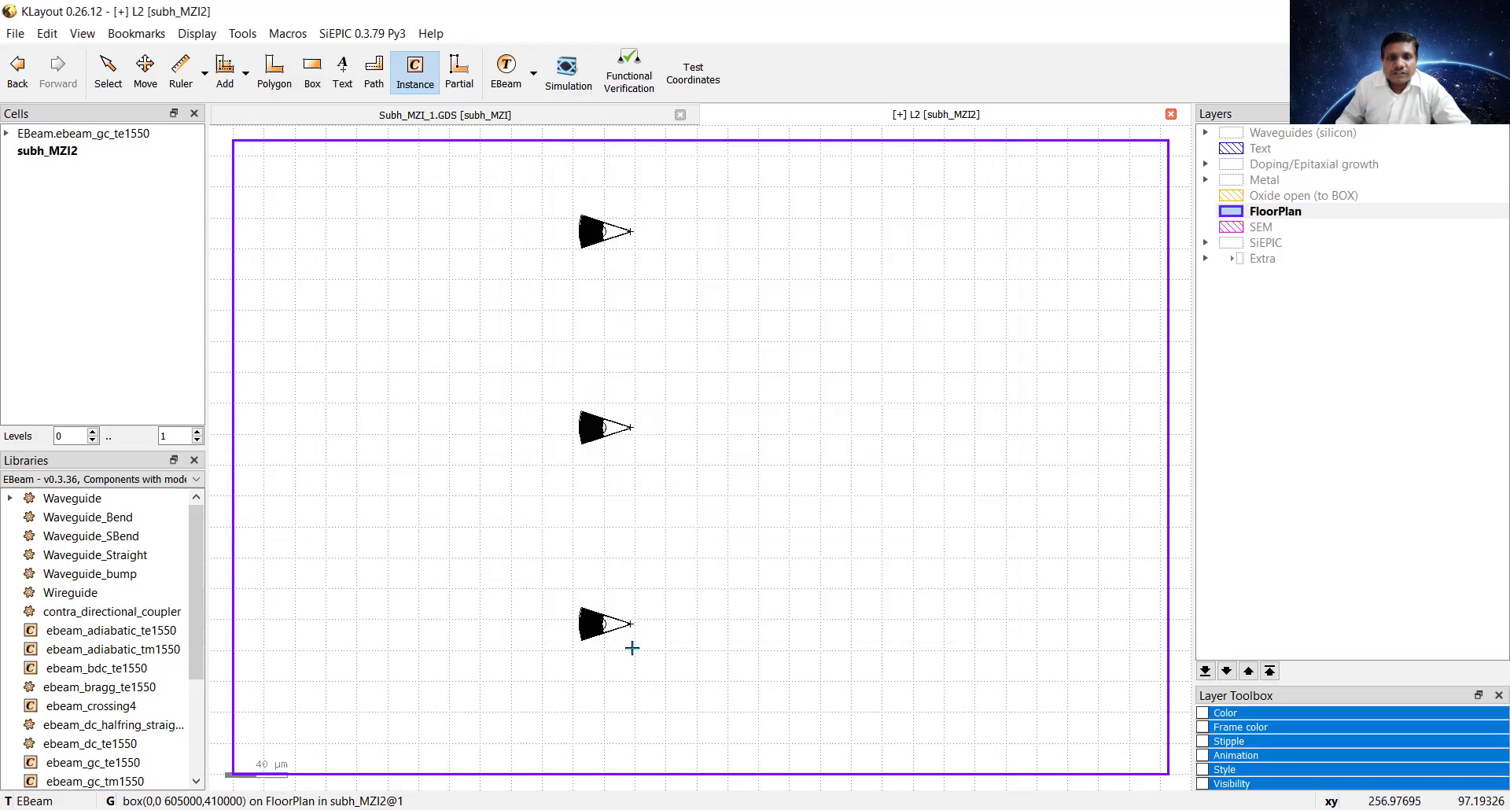
{"action": "left_click", "coordinate": [575, 713]}
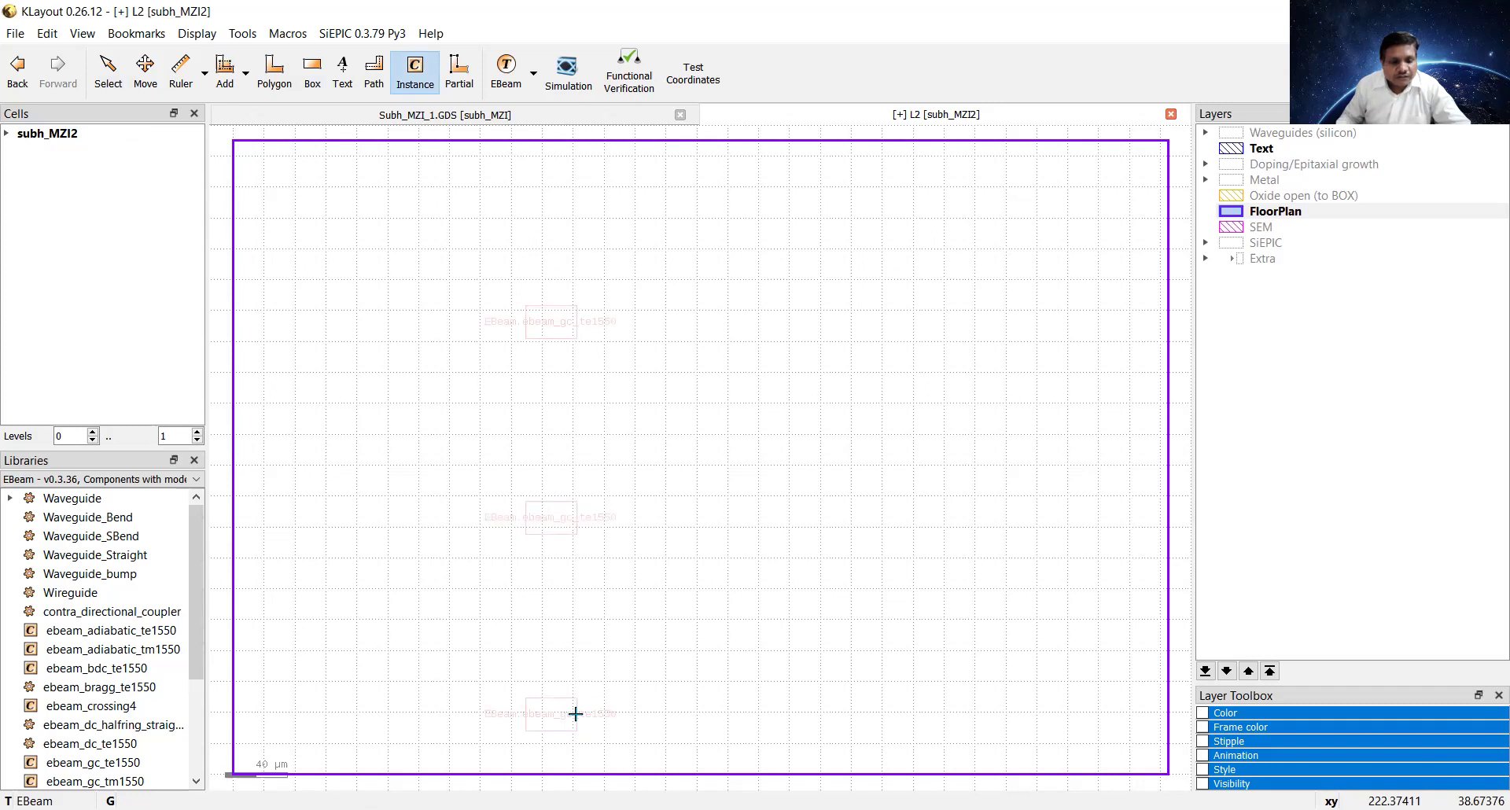
{"action": "key", "text": "Escape"}
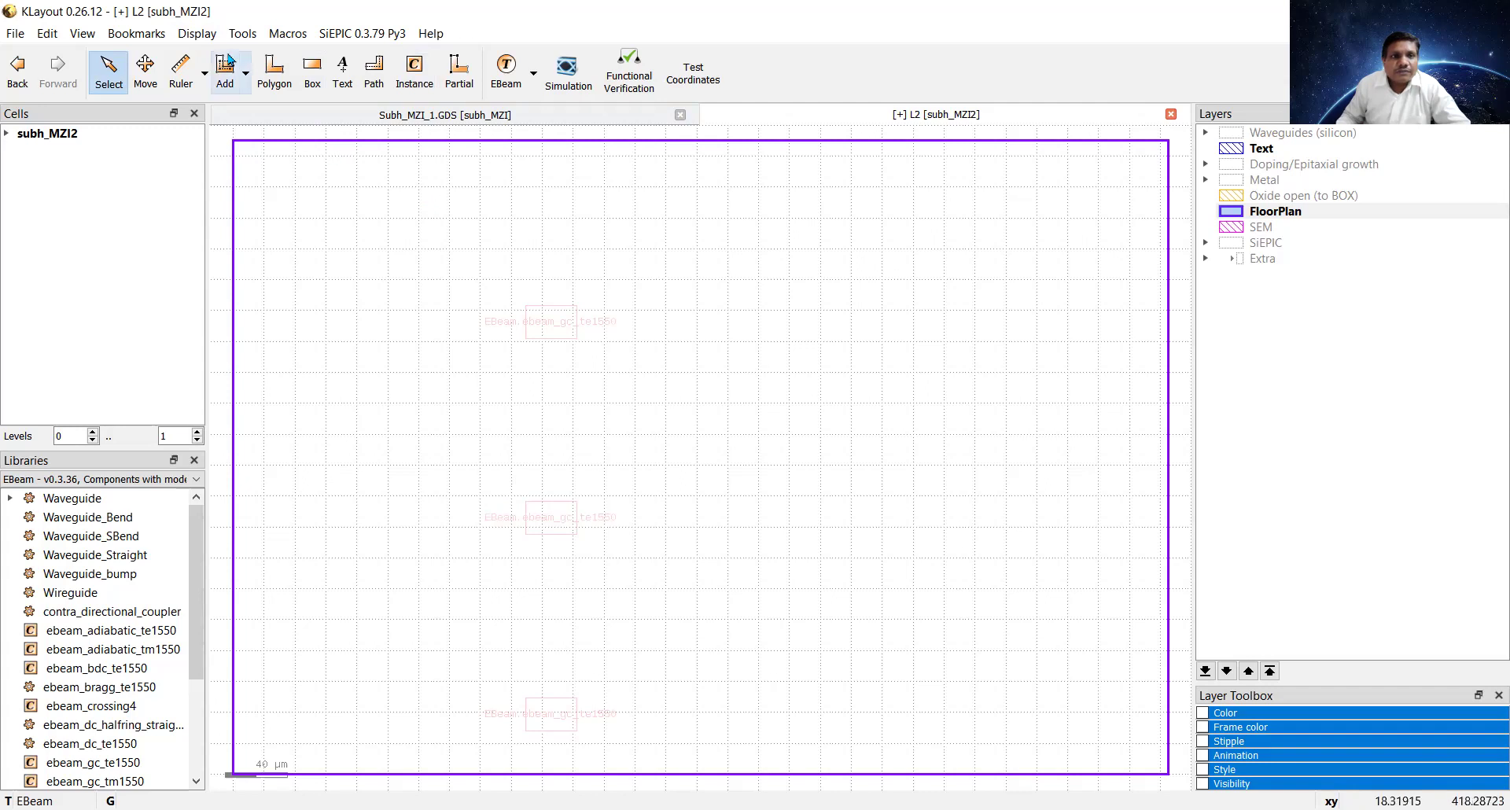
{"action": "left_click", "coordinate": [195, 33]}
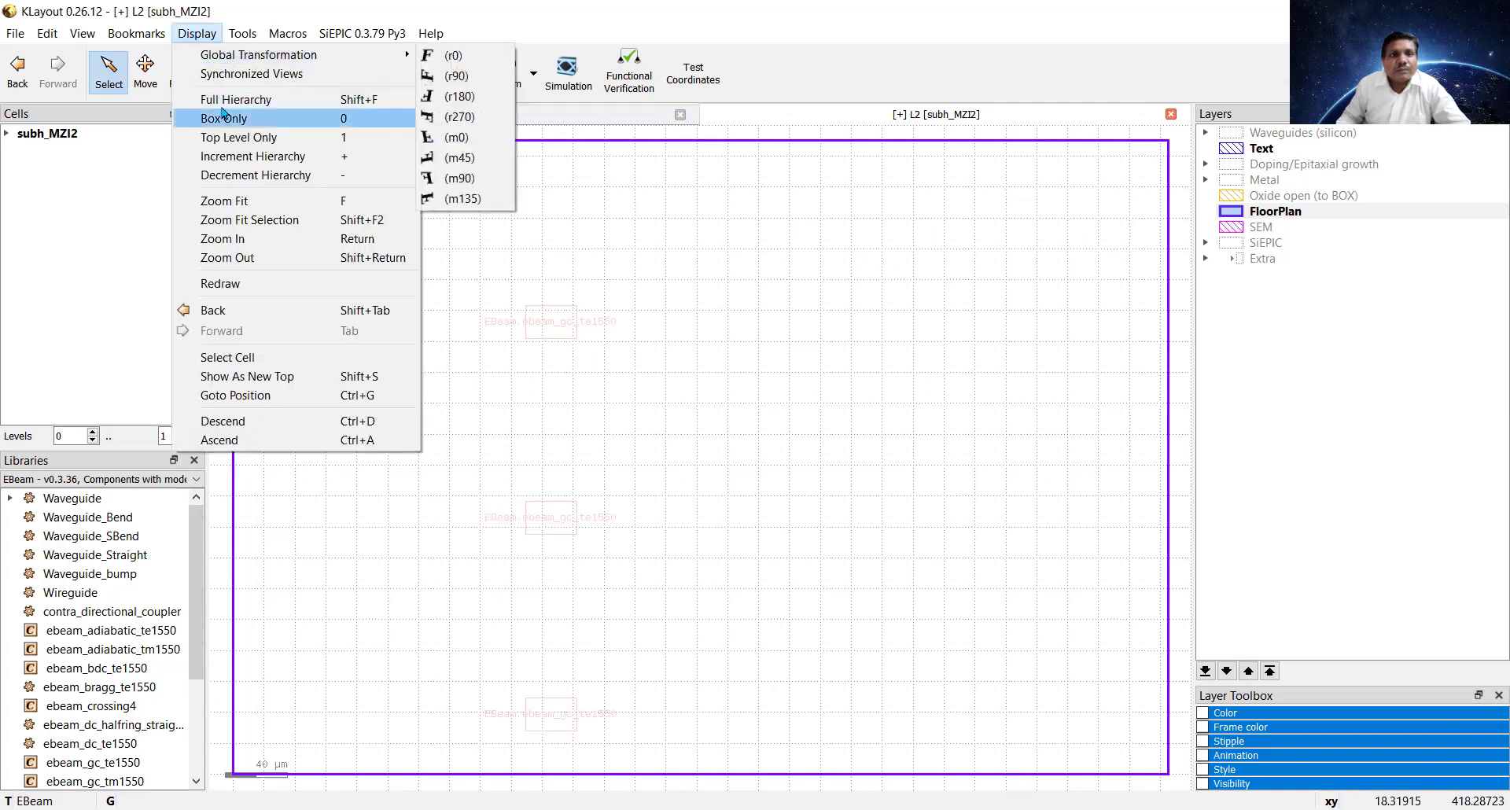
{"action": "key", "text": "Return"}
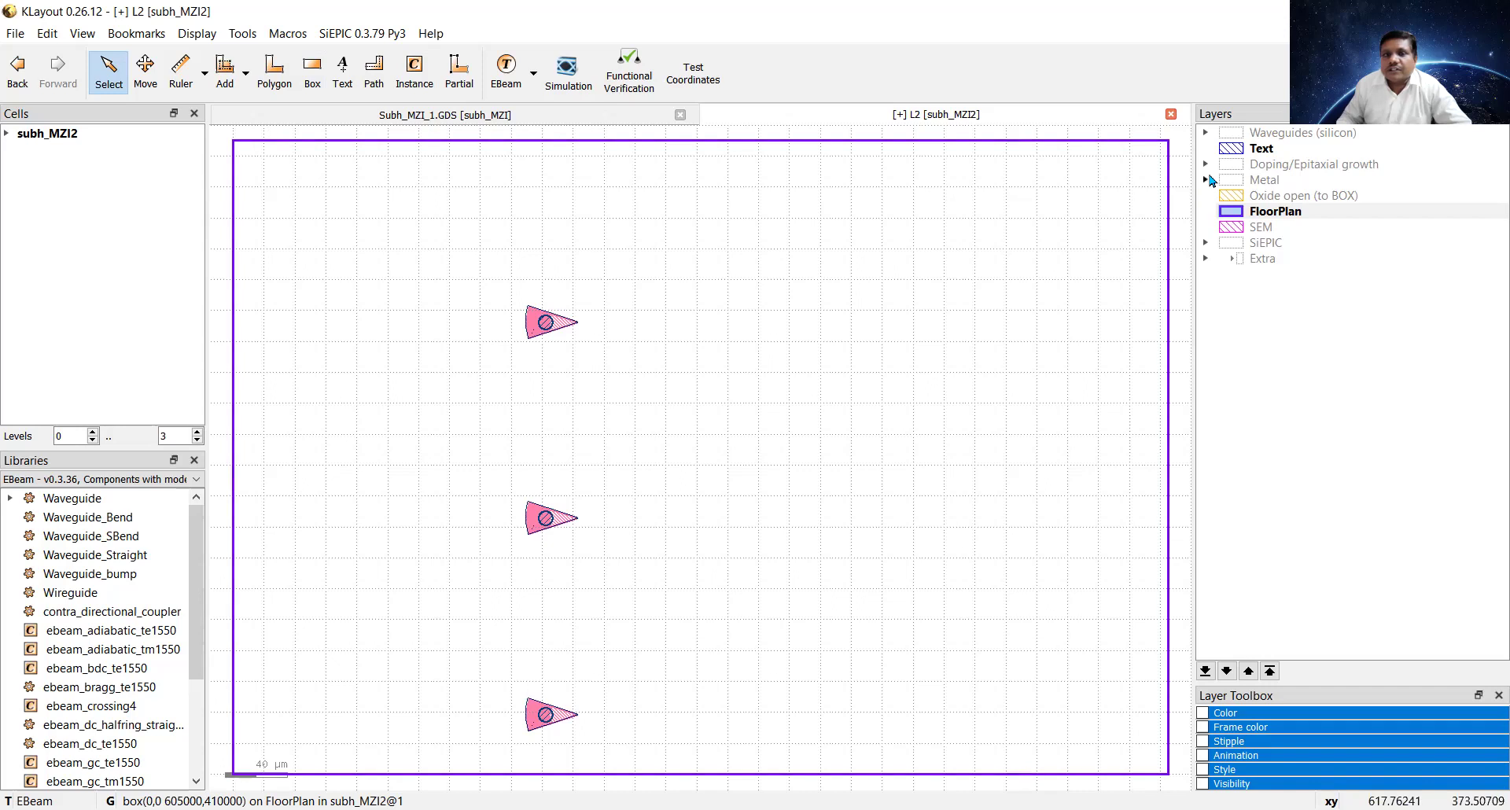
Step: Configure a single instance of ebeam_y_1550 from the EBeam library with the array option turned off
{"action": "left_click", "coordinate": [416, 69]}
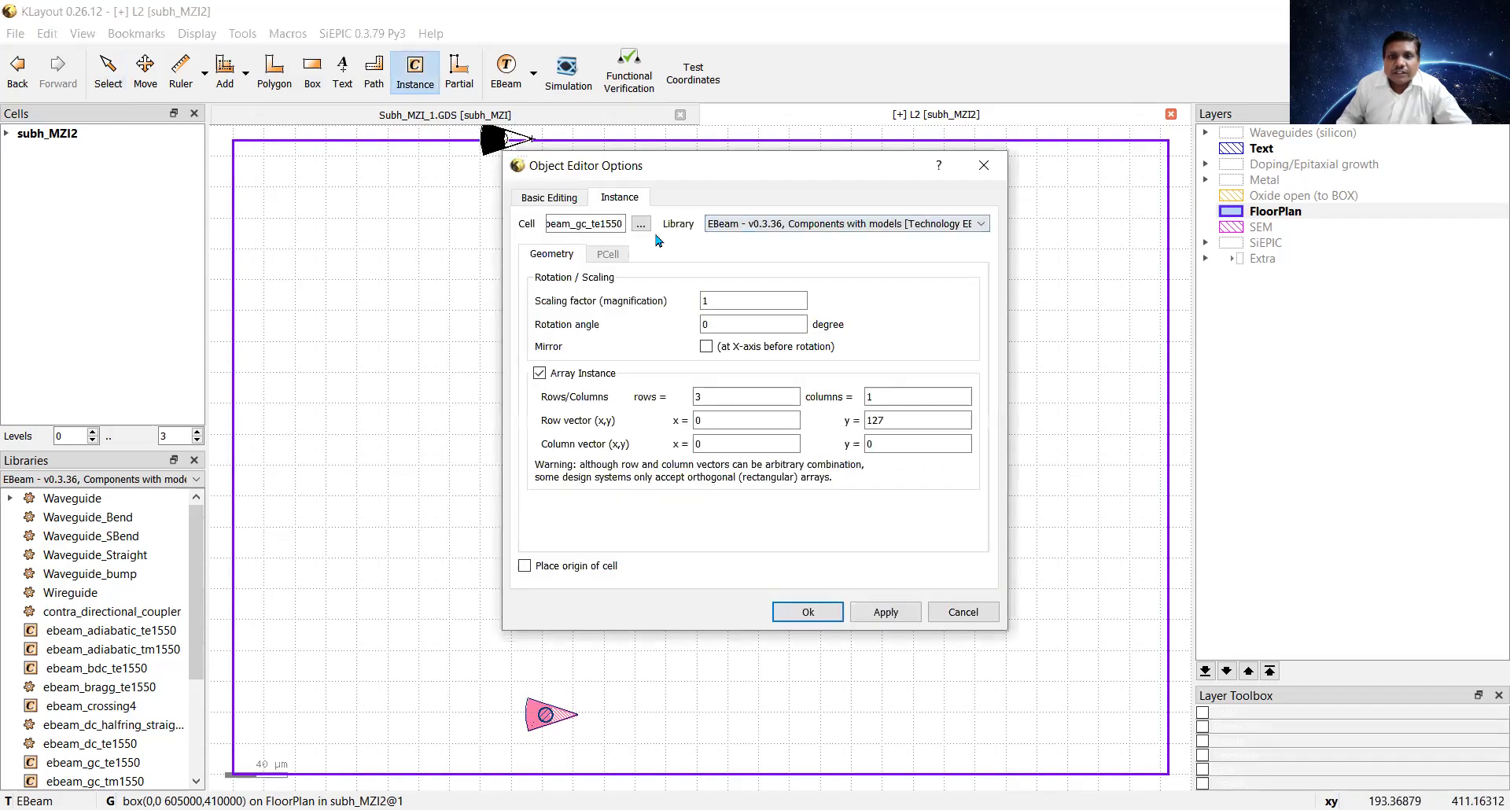
{"action": "left_click", "coordinate": [641, 226]}
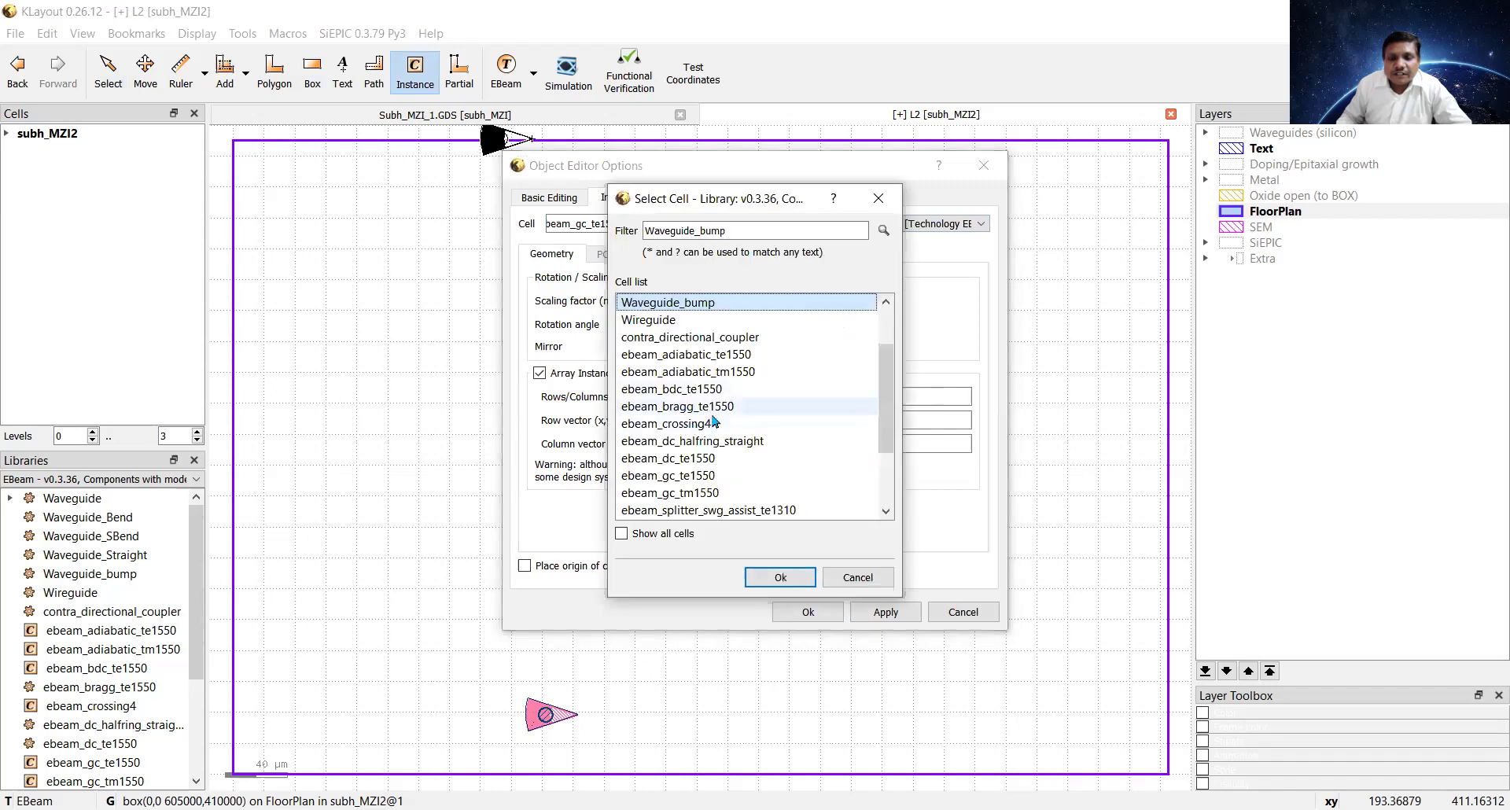
{"action": "scroll", "coordinate": [708, 416], "scroll_direction": "down", "scroll_amount": 2}
{"action": "left_click", "coordinate": [684, 493]}
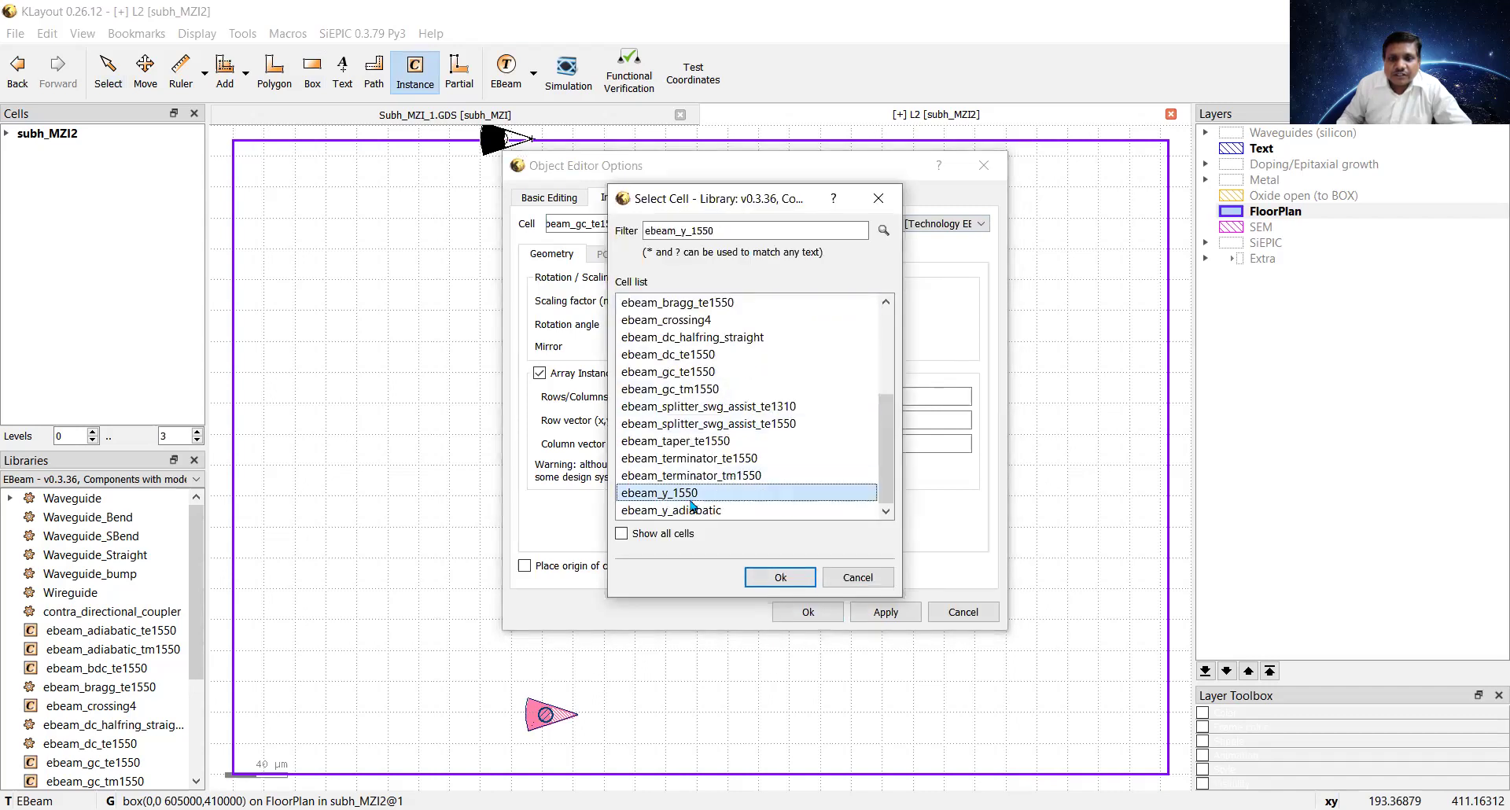
{"action": "left_click", "coordinate": [770, 580]}
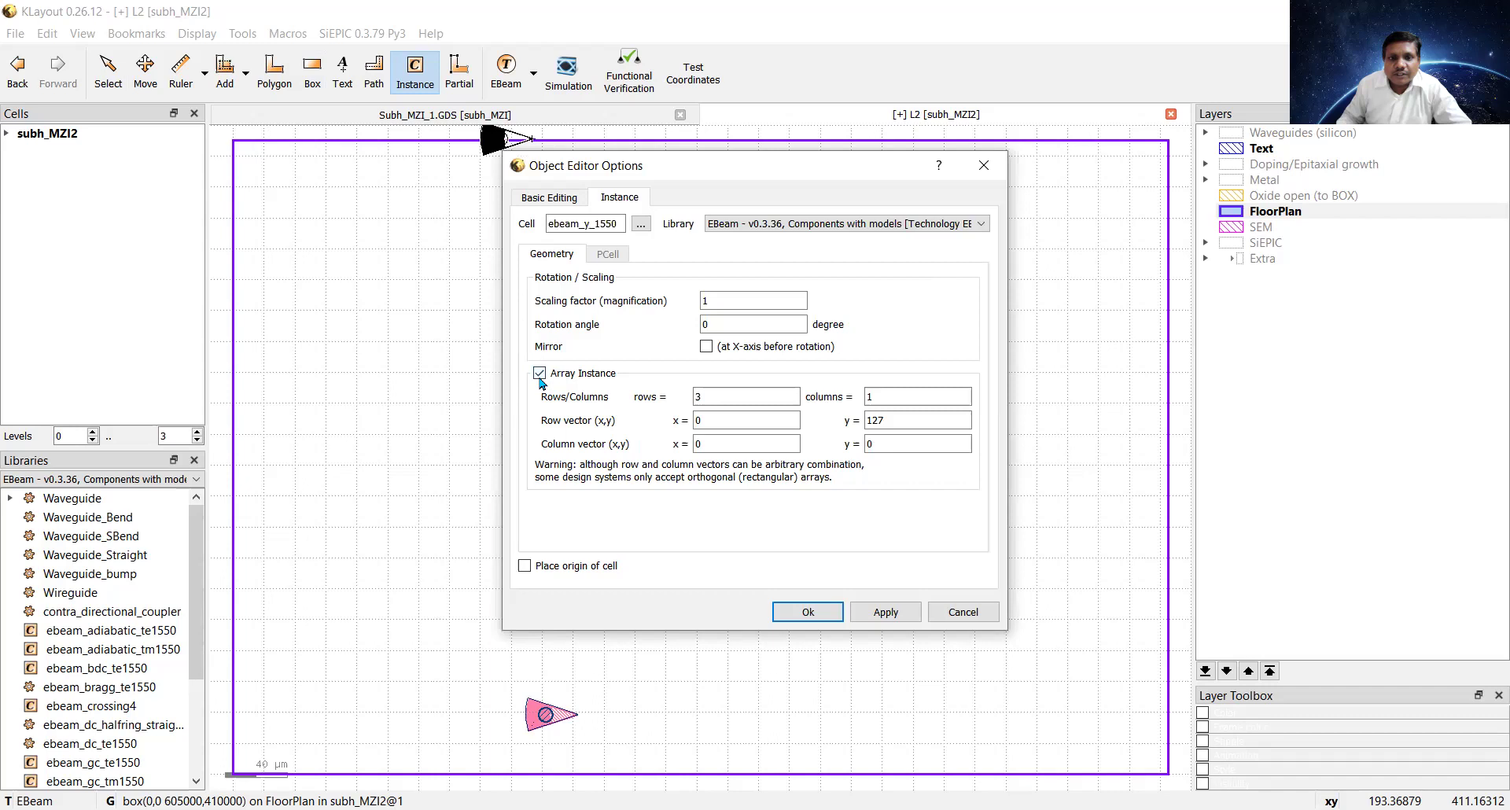
{"action": "left_click", "coordinate": [540, 375]}
{"action": "left_click", "coordinate": [806, 612]}
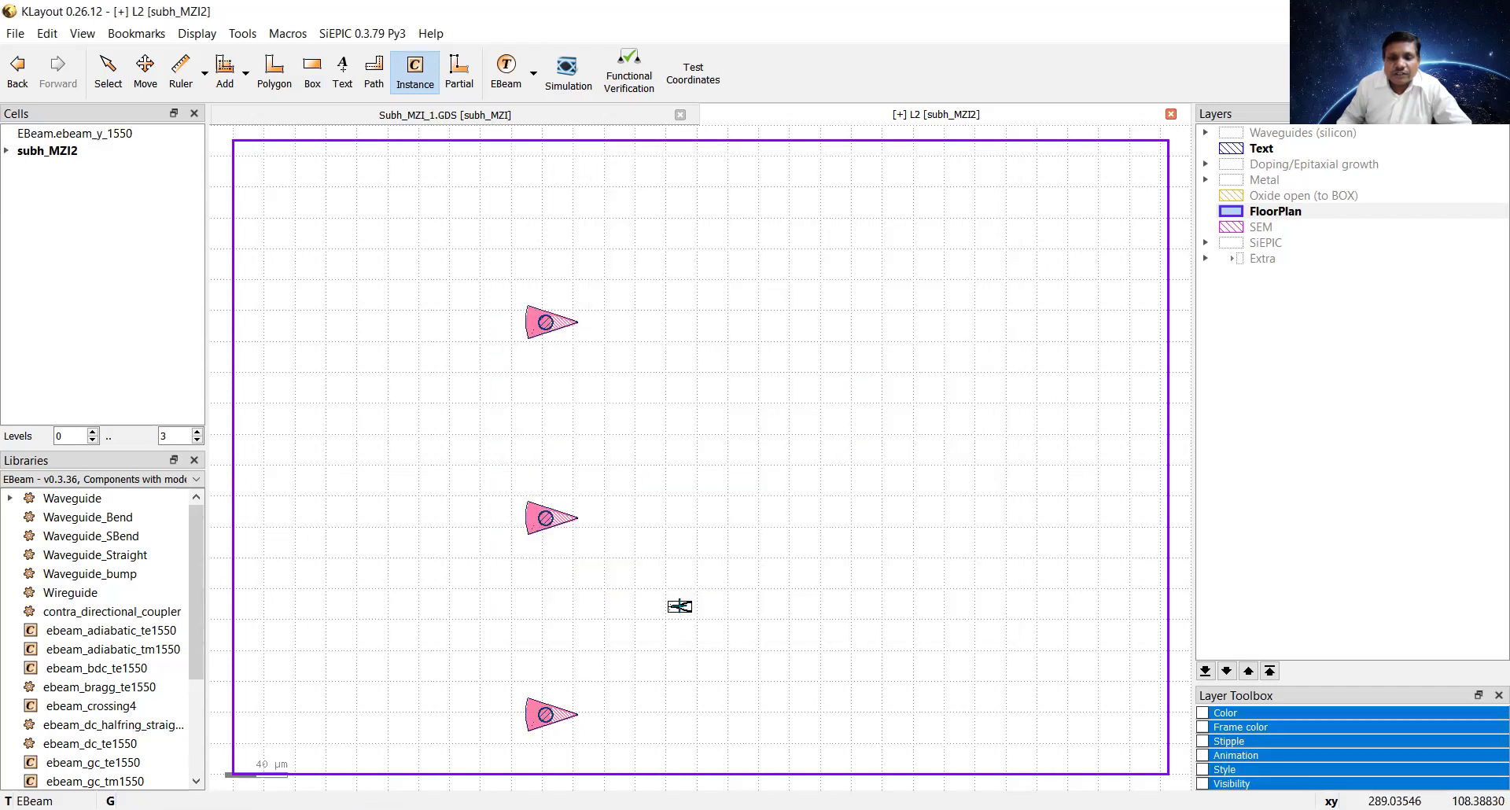
Step: Place the ebeam_y_1550 splitter between the middle and lower grating couplers, to their right, at about x 291, y 123 µm
{"action": "scroll", "coordinate": [671, 611], "scroll_direction": "up", "scroll_amount": 1}
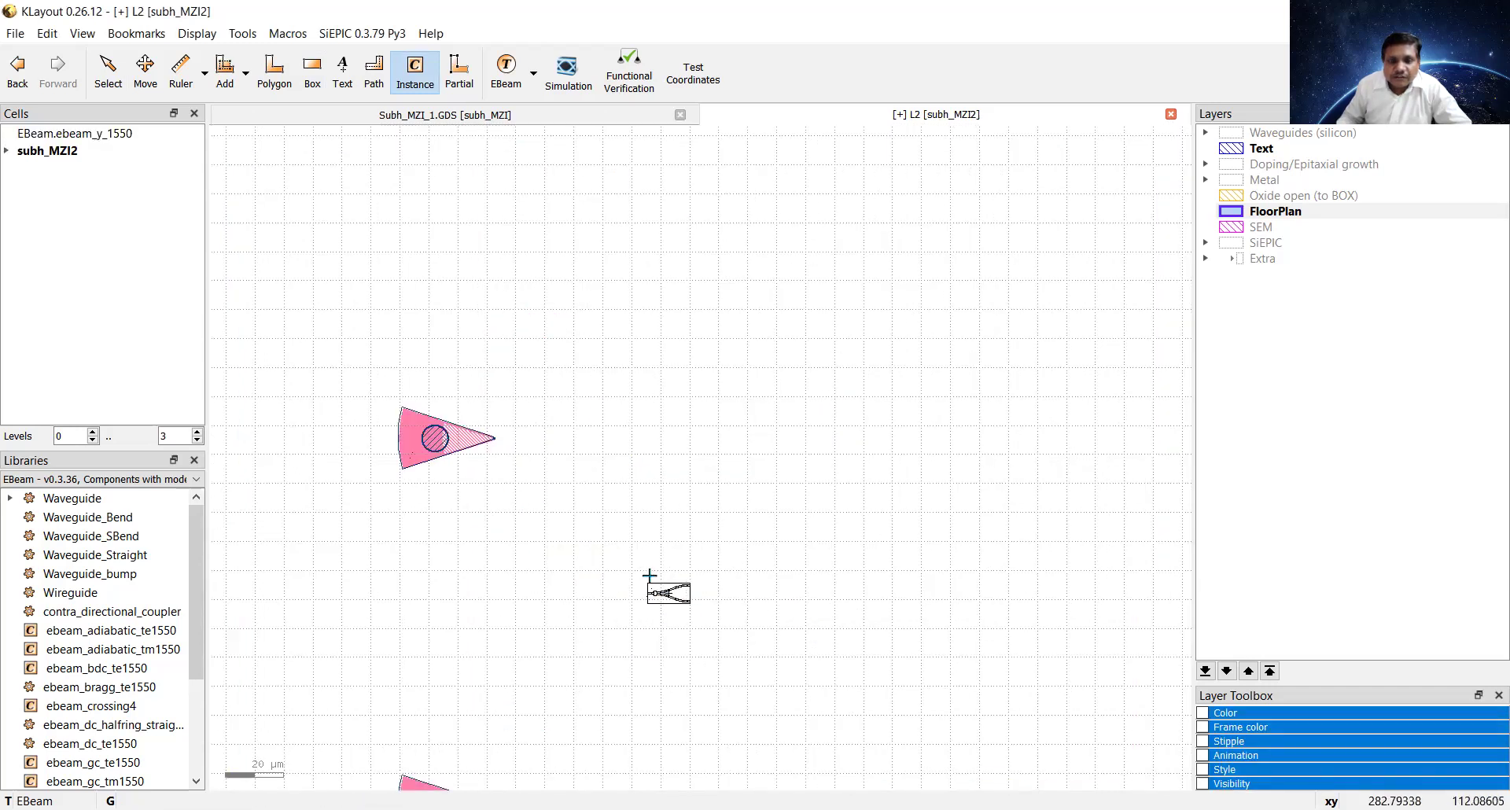
{"action": "scroll", "coordinate": [664, 586], "scroll_direction": "down", "scroll_amount": 1}
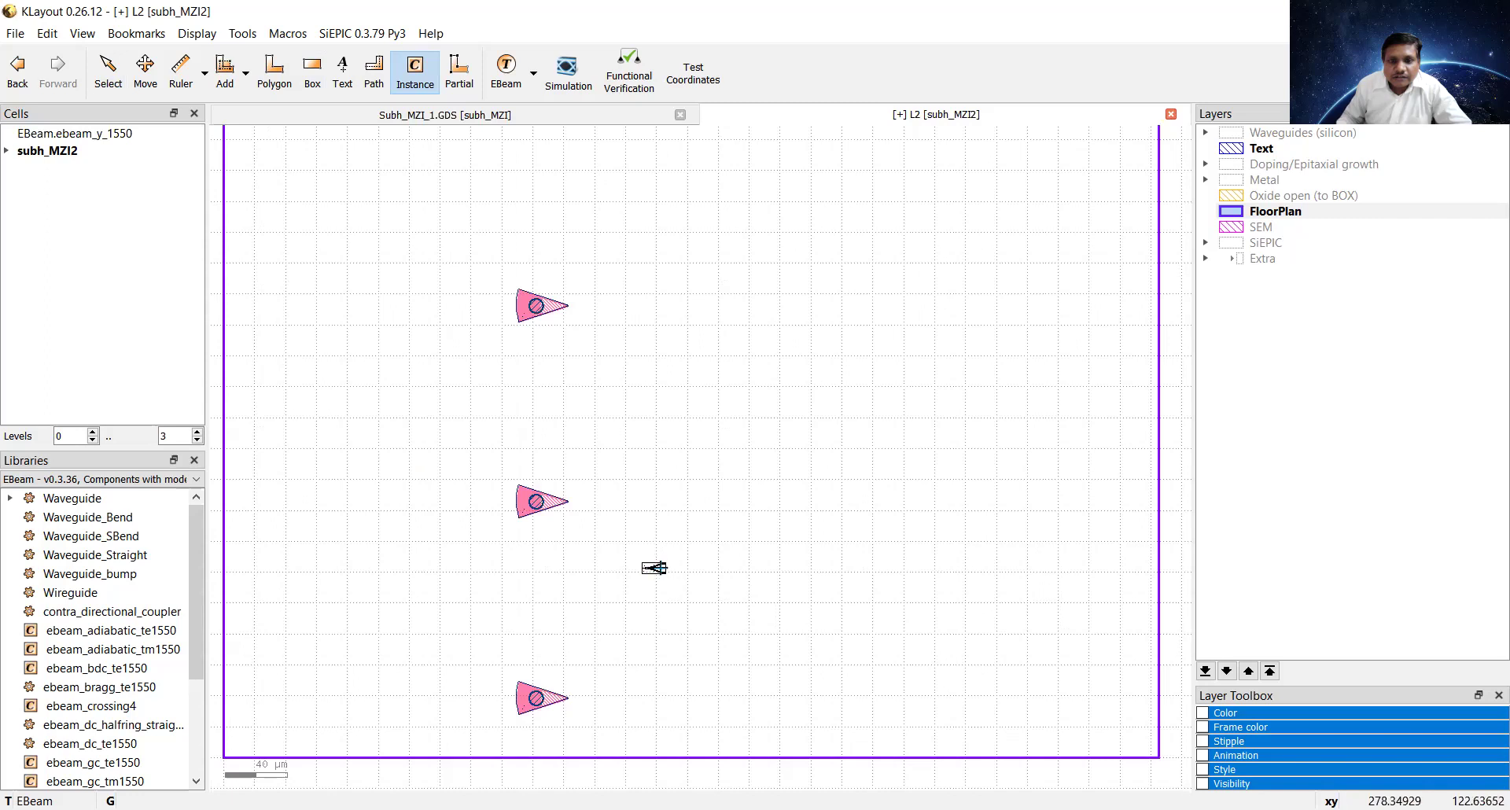
{"action": "left_click", "coordinate": [674, 567]}
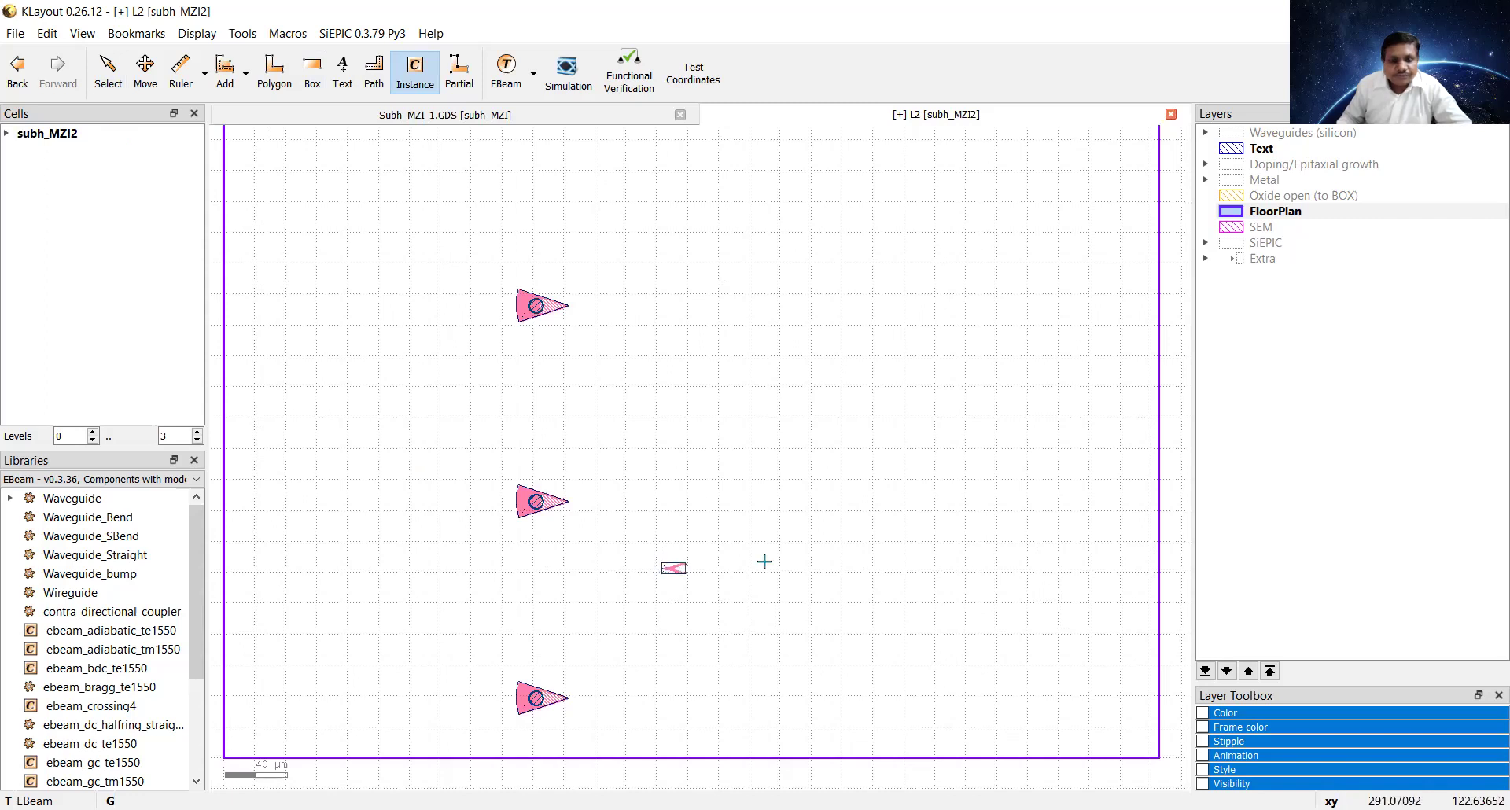
{"action": "key", "text": "Escape"}
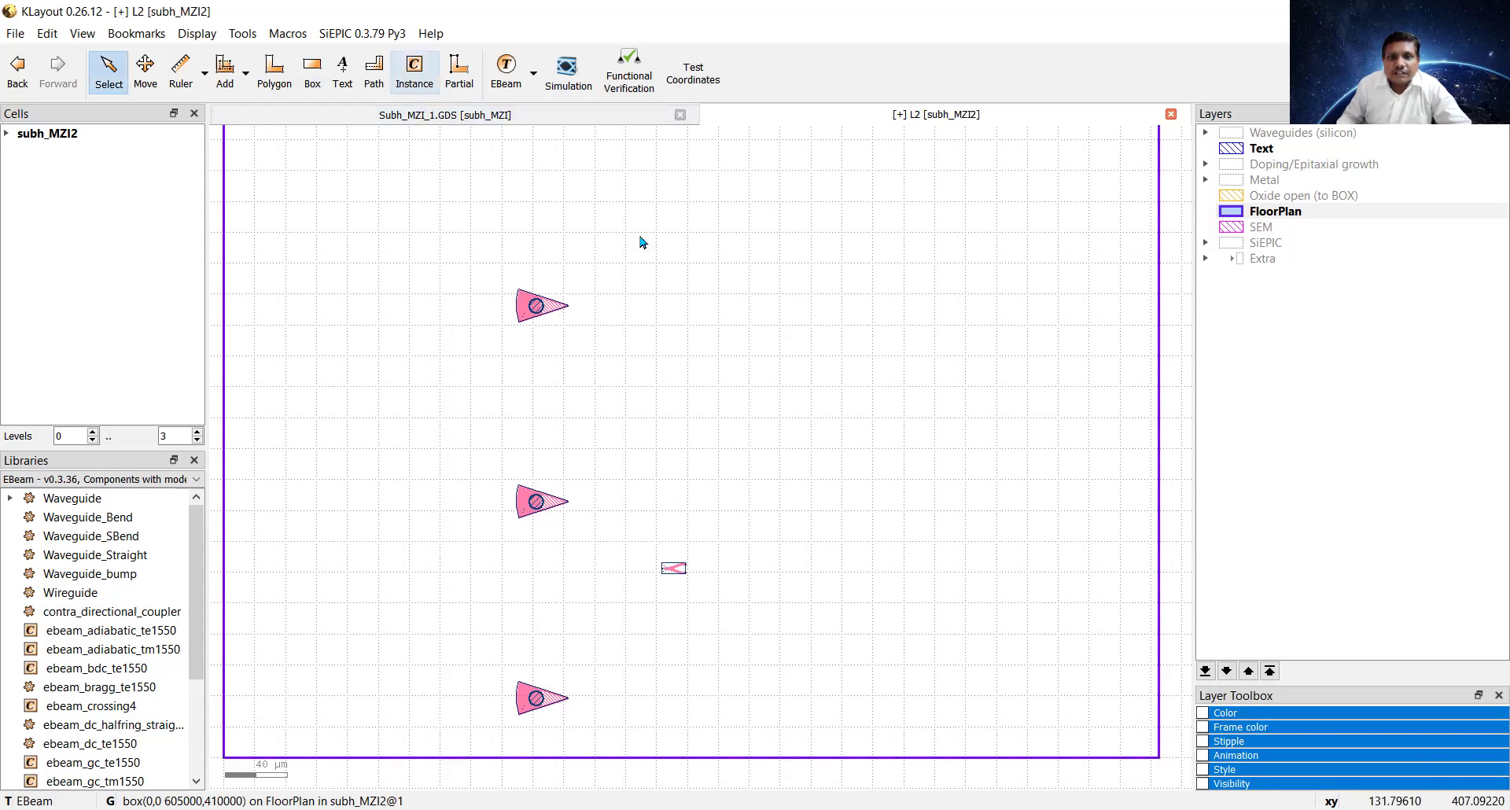
Step: Insert a single ebeam_bdc_te1550 from the EBeam library to the right of the Y-splitter, at about x 407, y 123 µm
{"action": "key", "text": "i"}
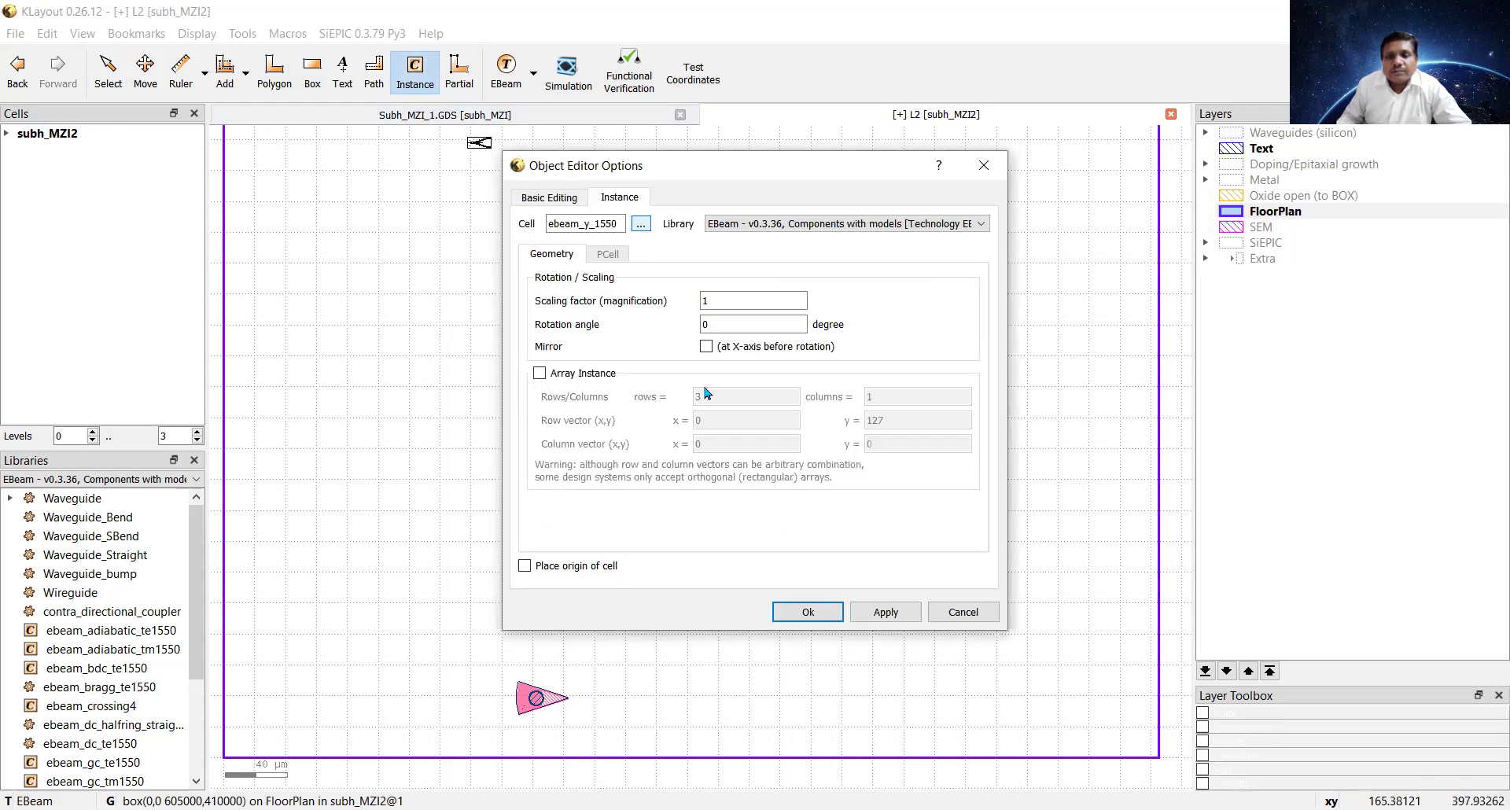
{"action": "scroll", "coordinate": [716, 360], "scroll_direction": "up", "scroll_amount": 1}
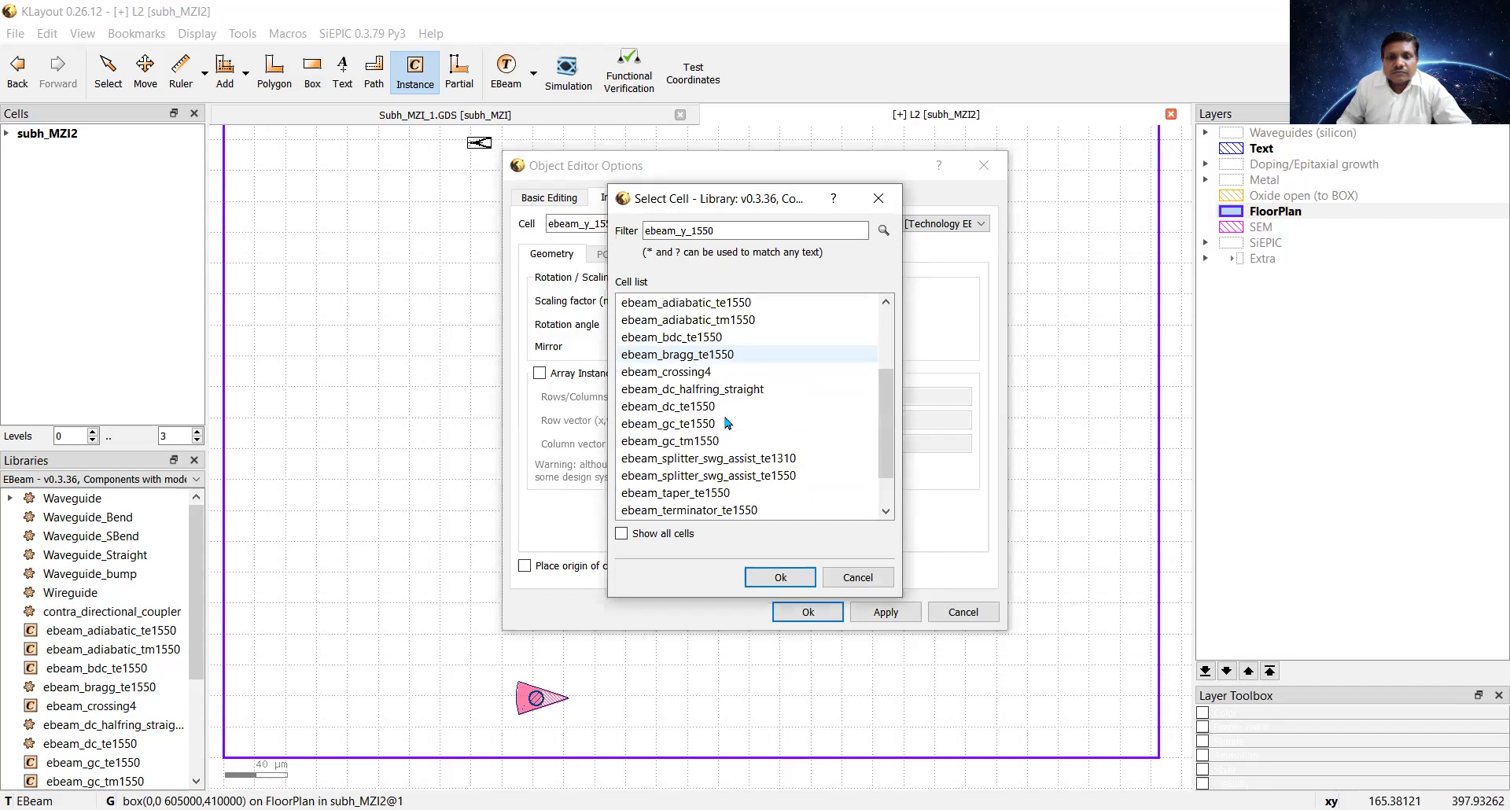
{"action": "left_click", "coordinate": [692, 338]}
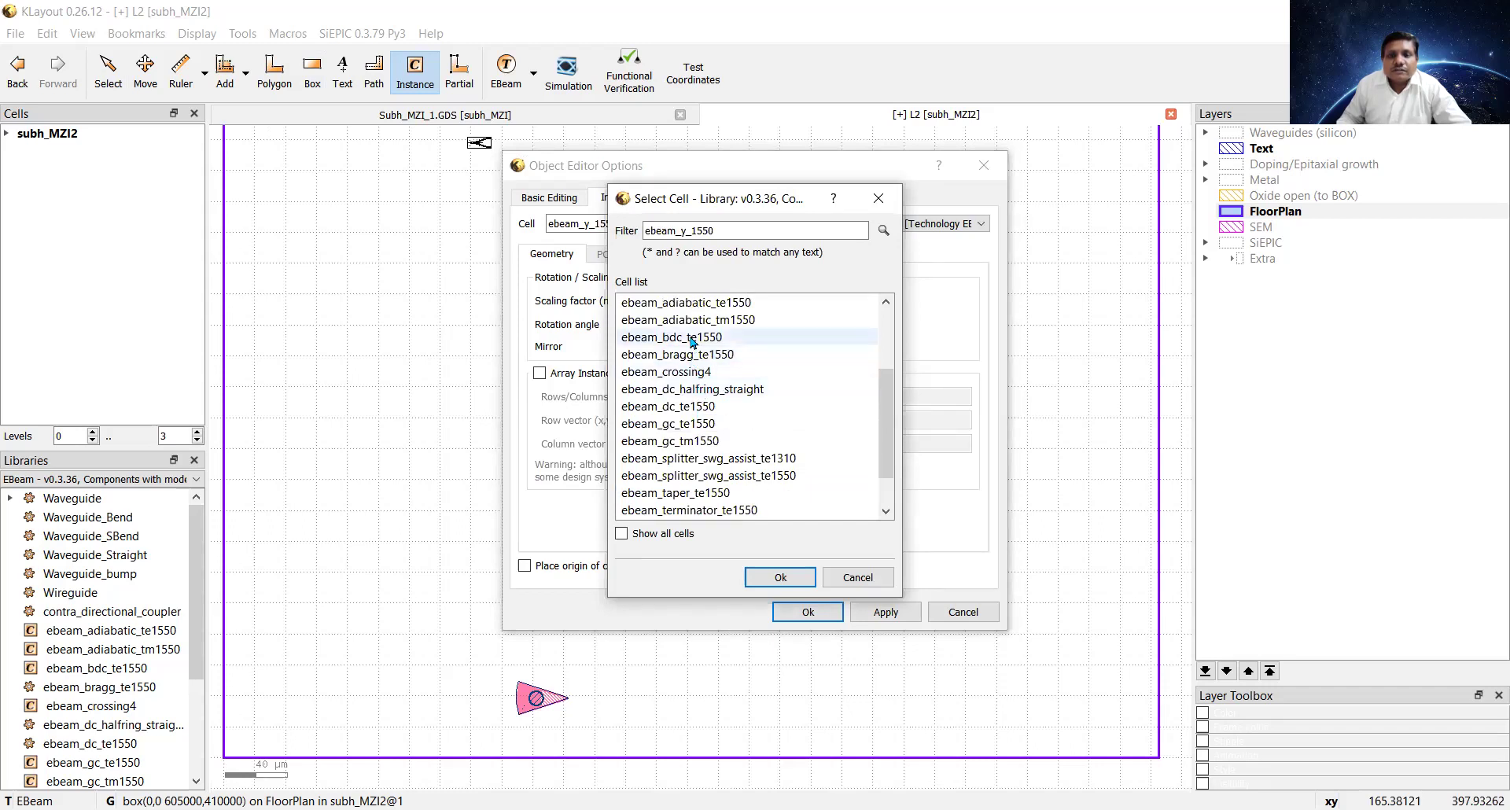
{"action": "left_click", "coordinate": [754, 582]}
{"action": "key", "text": "Return"}
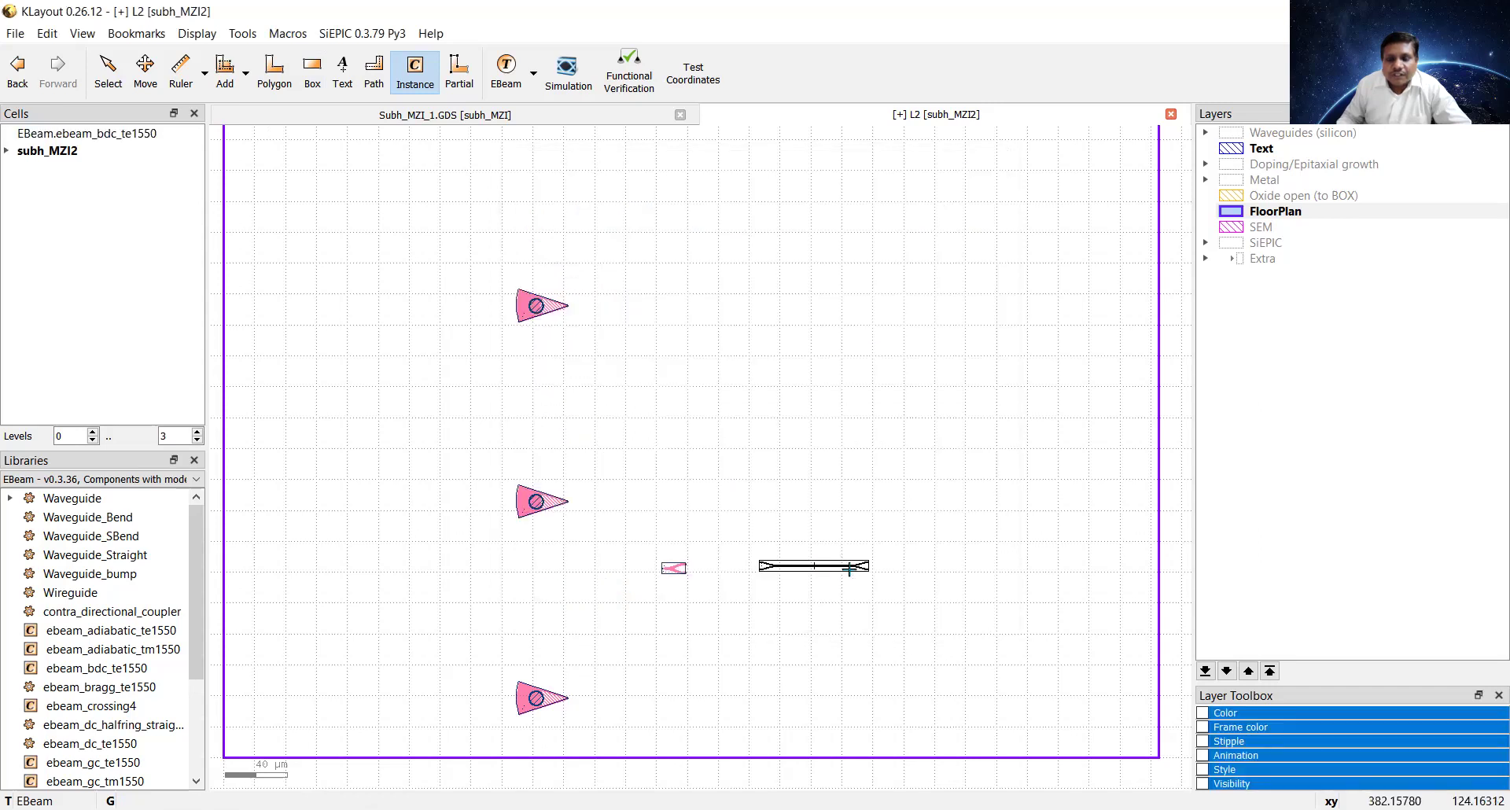
{"action": "scroll", "coordinate": [814, 567], "scroll_direction": "up", "scroll_amount": 2}
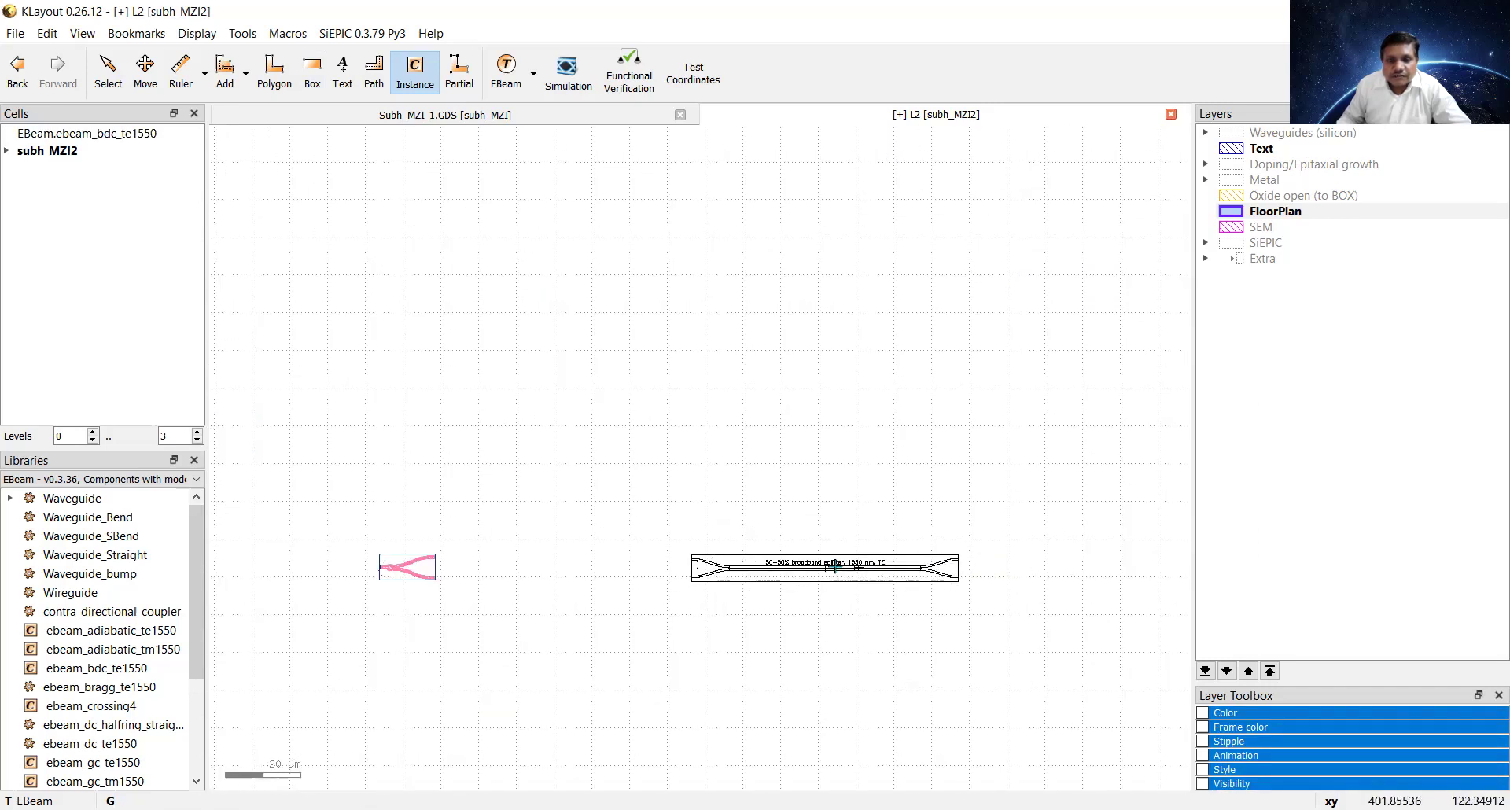
{"action": "left_click", "coordinate": [843, 567]}
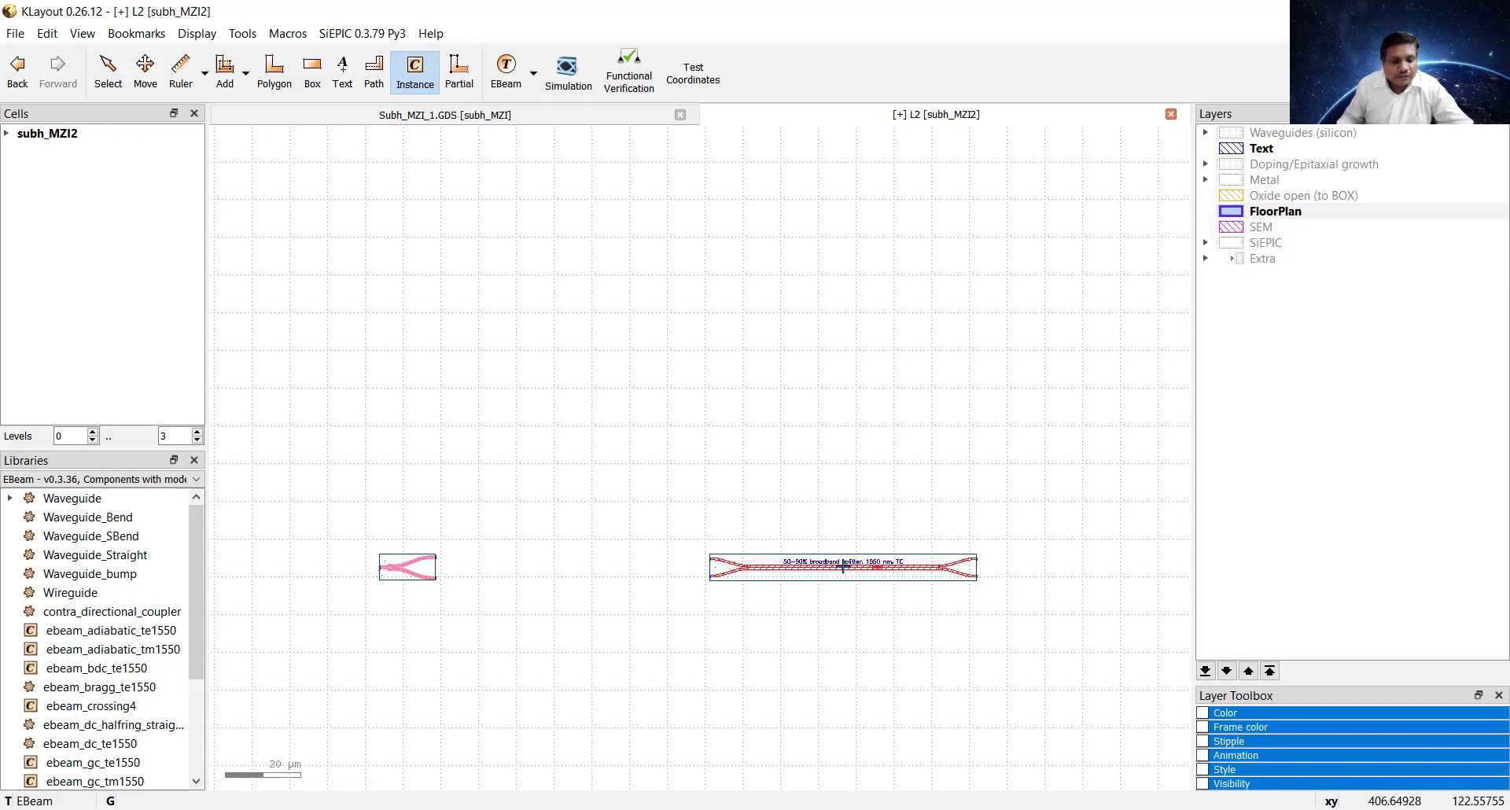
{"action": "key", "text": "Escape"}
{"action": "scroll", "coordinate": [755, 580], "scroll_direction": "down", "scroll_amount": 3}
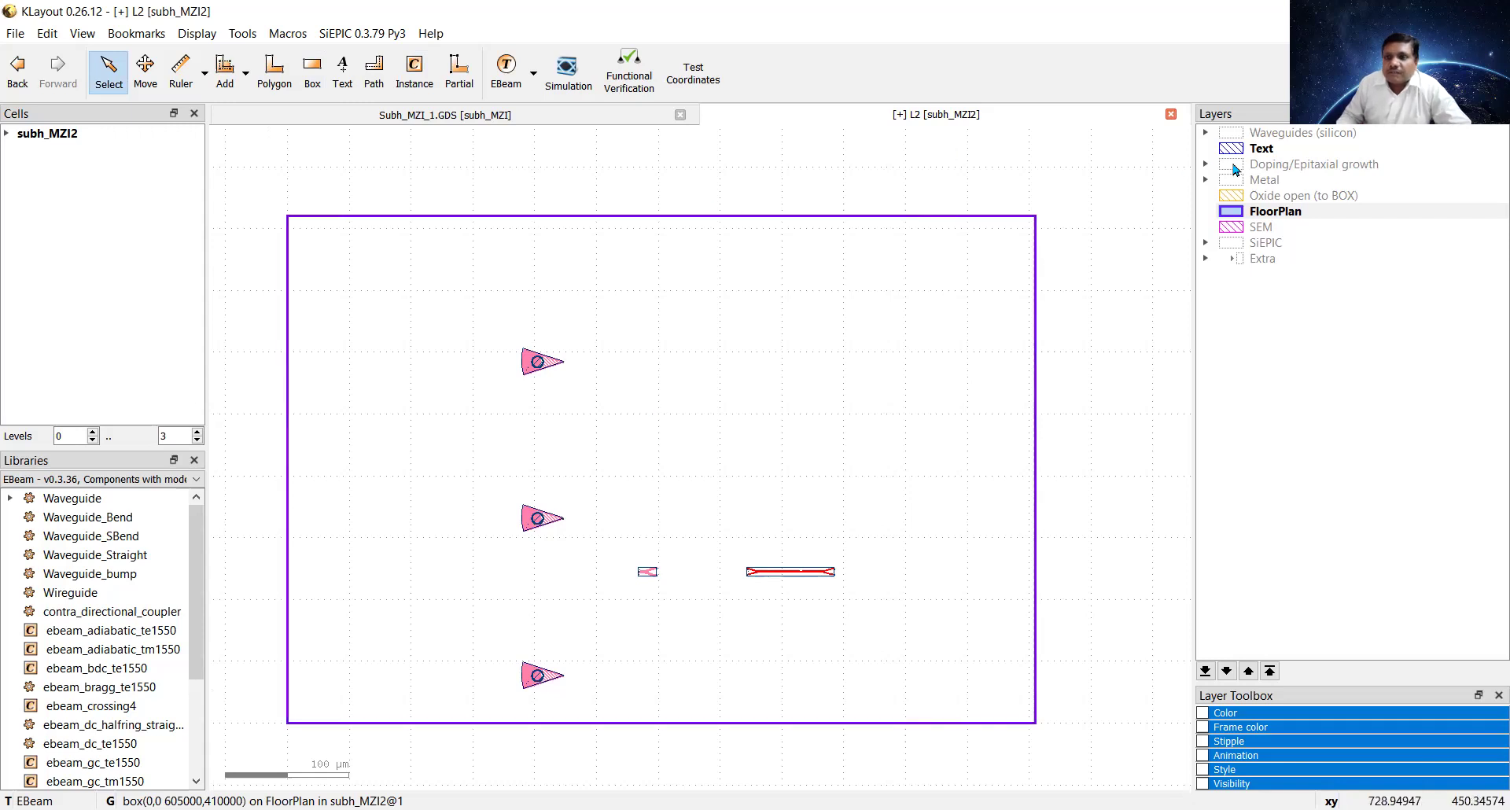
Step: Make the Si layer under Waveguides current and set up a path 0.5 micron wide with flush ends
{"action": "left_click", "coordinate": [1207, 132]}
{"action": "left_click", "coordinate": [1243, 149]}
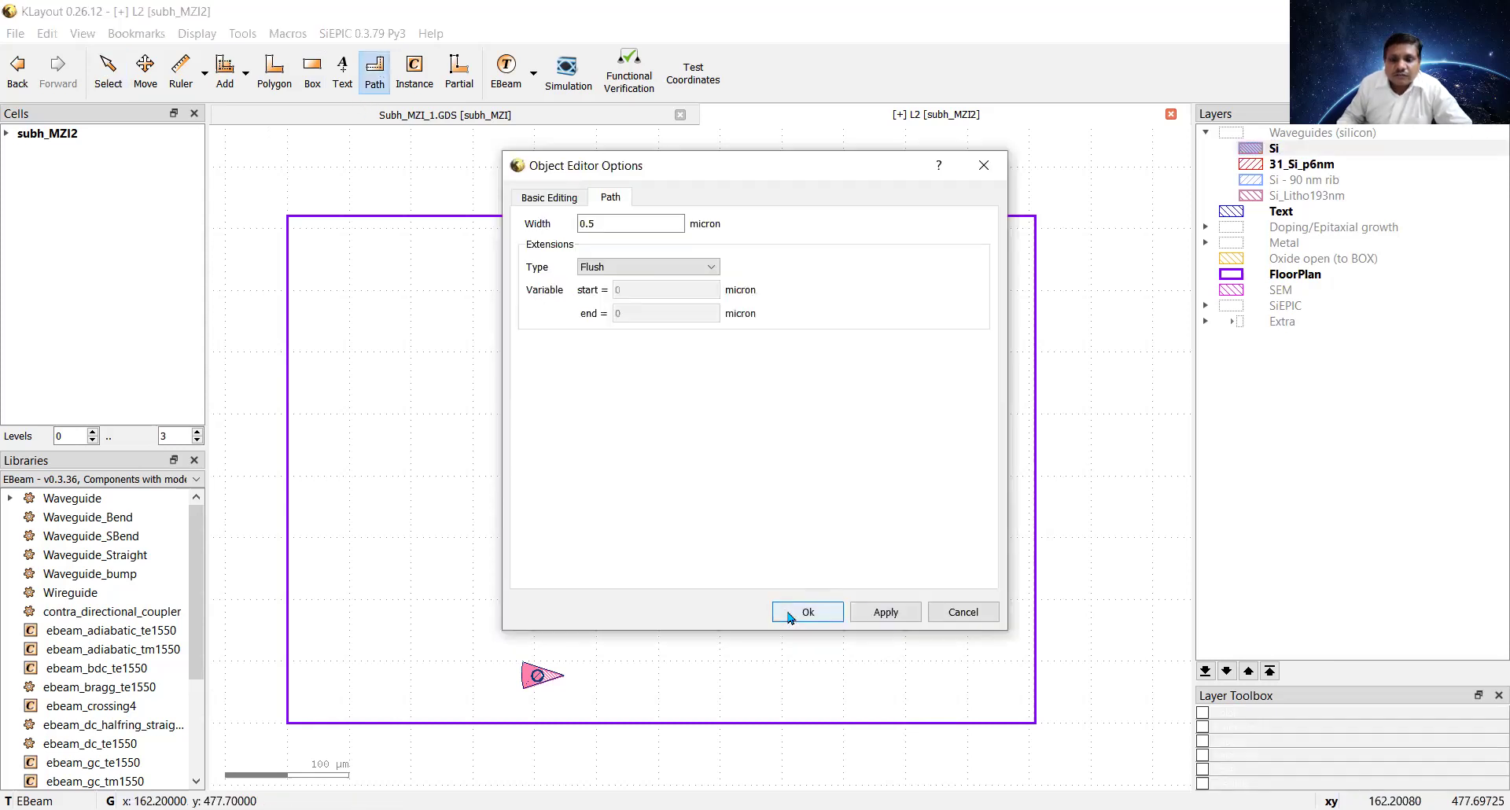
{"action": "key", "text": "Return"}
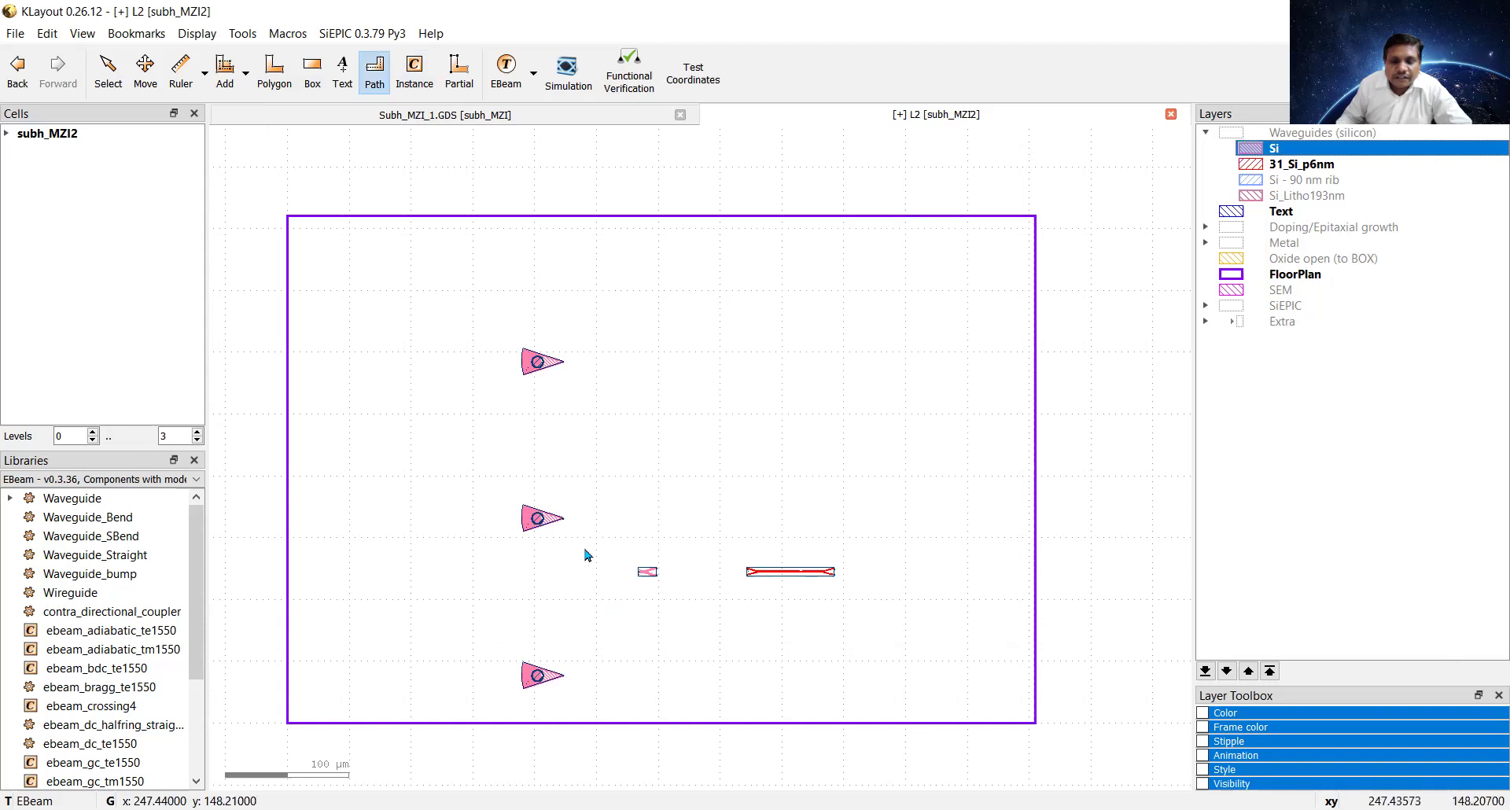
Step: Draw a Si path from the middle grating coupler's tip about 36 µm right, 43 µm down and 25 µm right to the Y-splitter's input
{"action": "scroll", "coordinate": [586, 547], "scroll_direction": "up", "scroll_amount": 3}
{"action": "scroll", "coordinate": [586, 548], "scroll_direction": "up", "scroll_amount": 1}
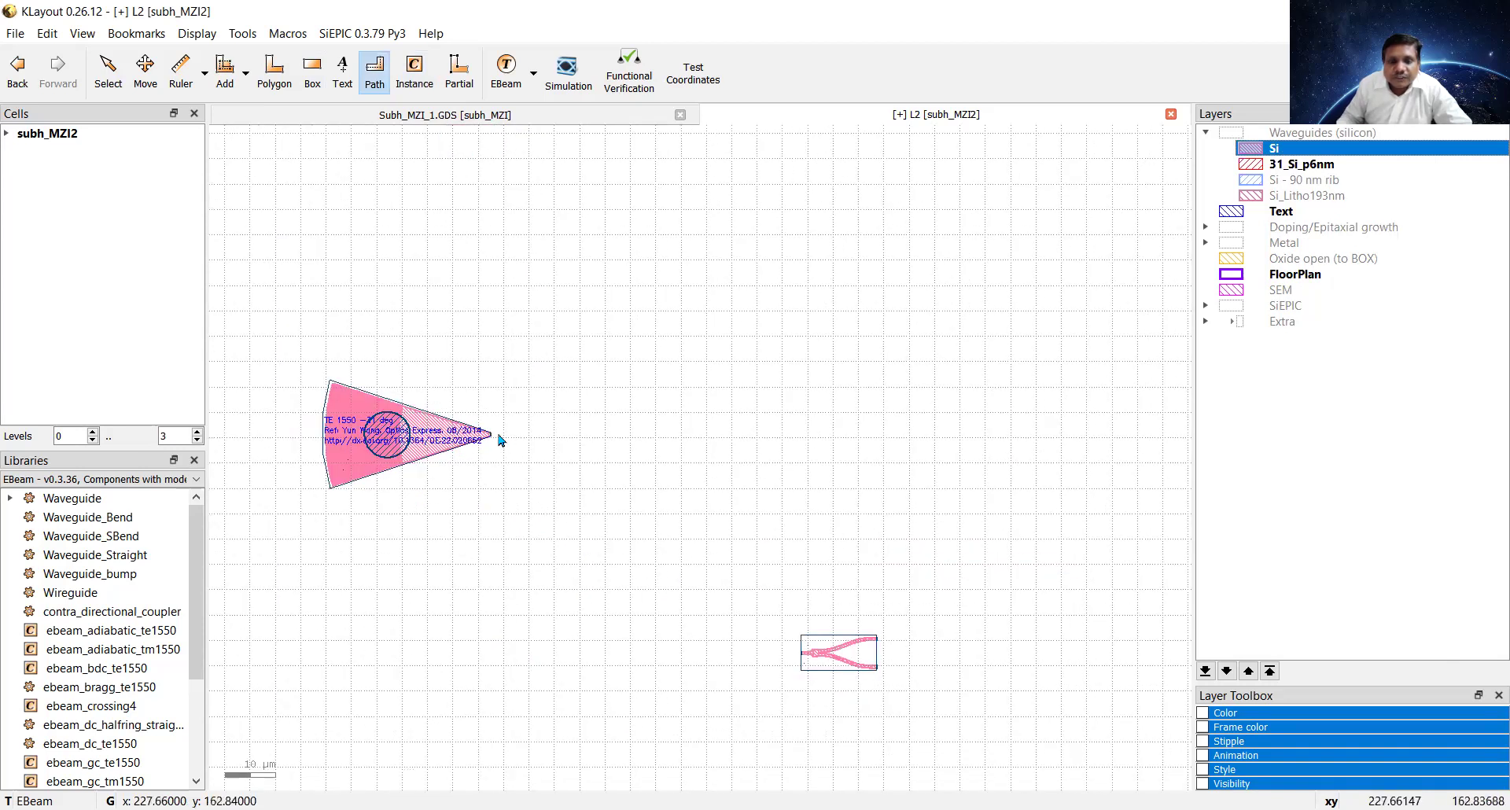
{"action": "scroll", "coordinate": [489, 429], "scroll_direction": "up", "scroll_amount": 3}
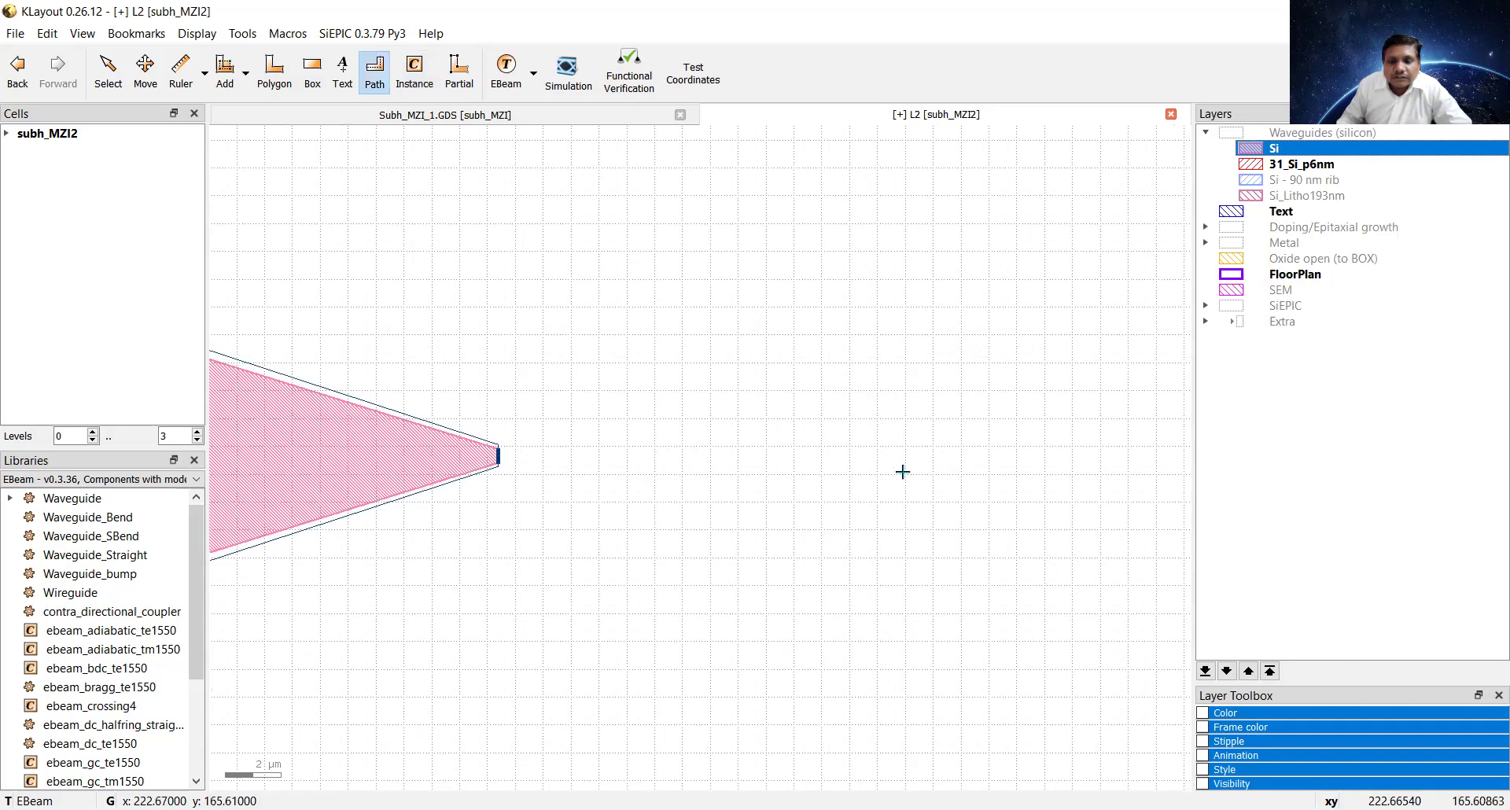
{"action": "left_click", "coordinate": [499, 456]}
{"action": "scroll", "coordinate": [956, 476], "scroll_direction": "down", "scroll_amount": 5}
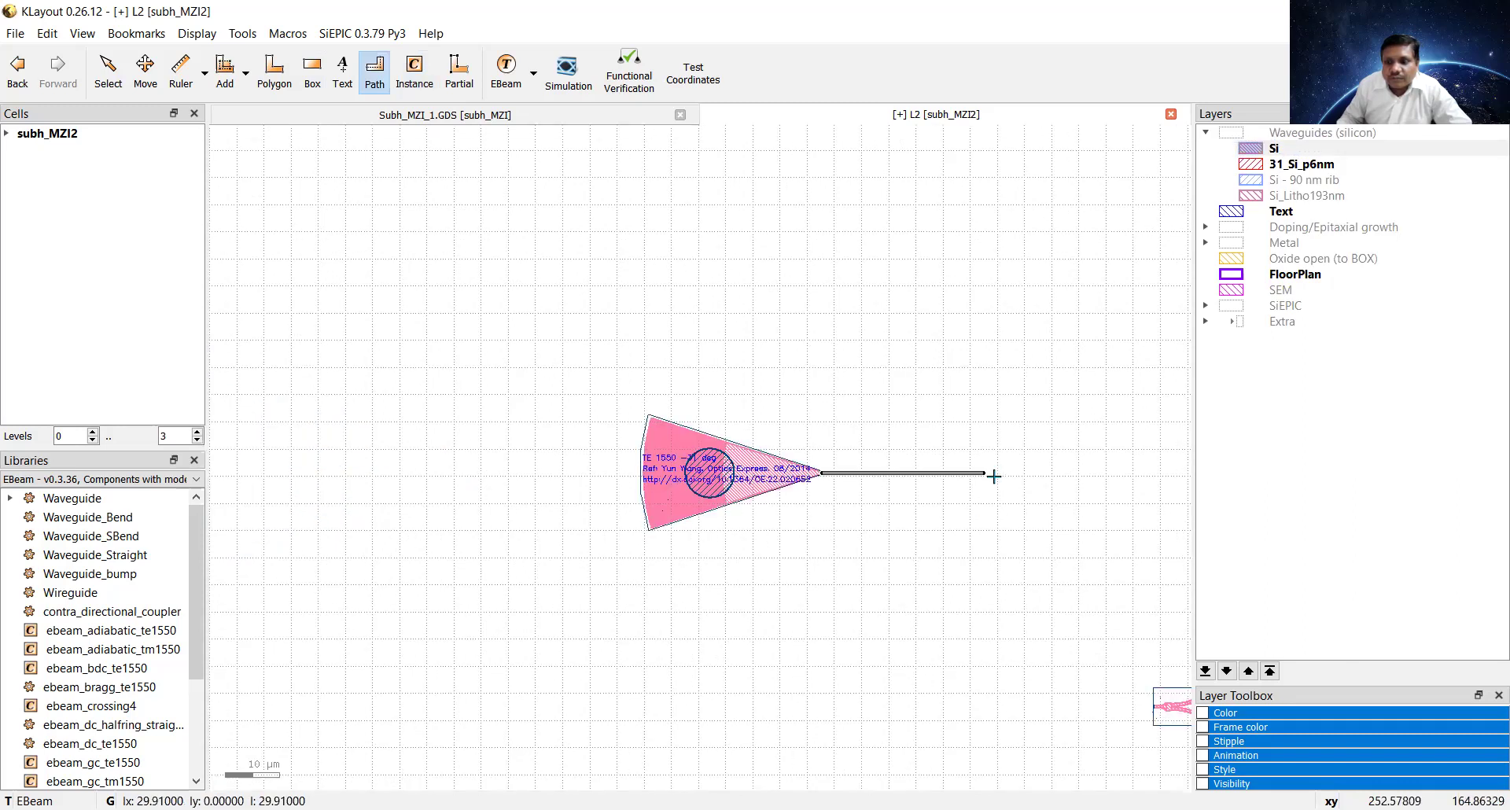
{"action": "left_click", "coordinate": [1006, 681]}
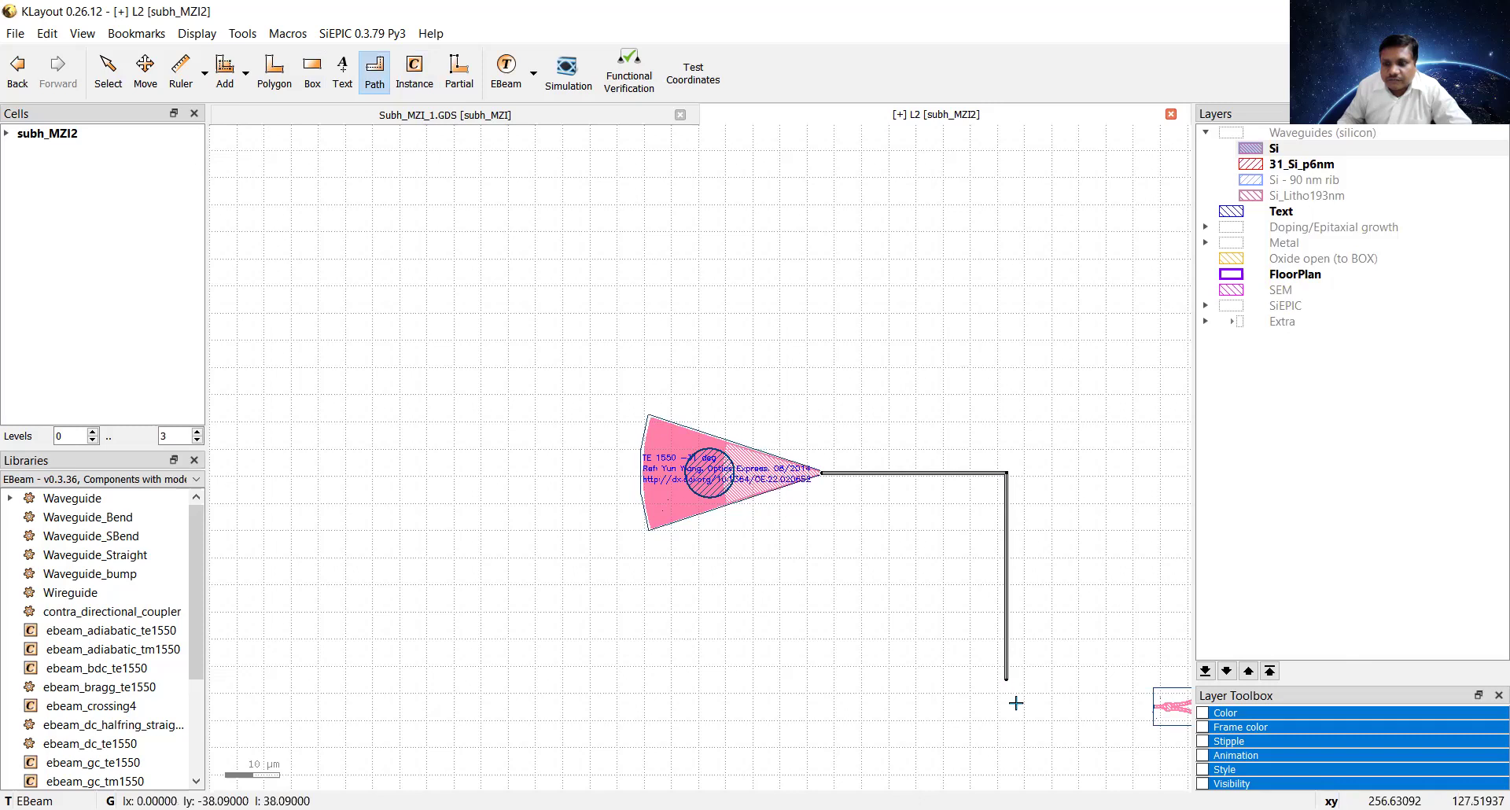
{"action": "left_click", "coordinate": [1016, 710]}
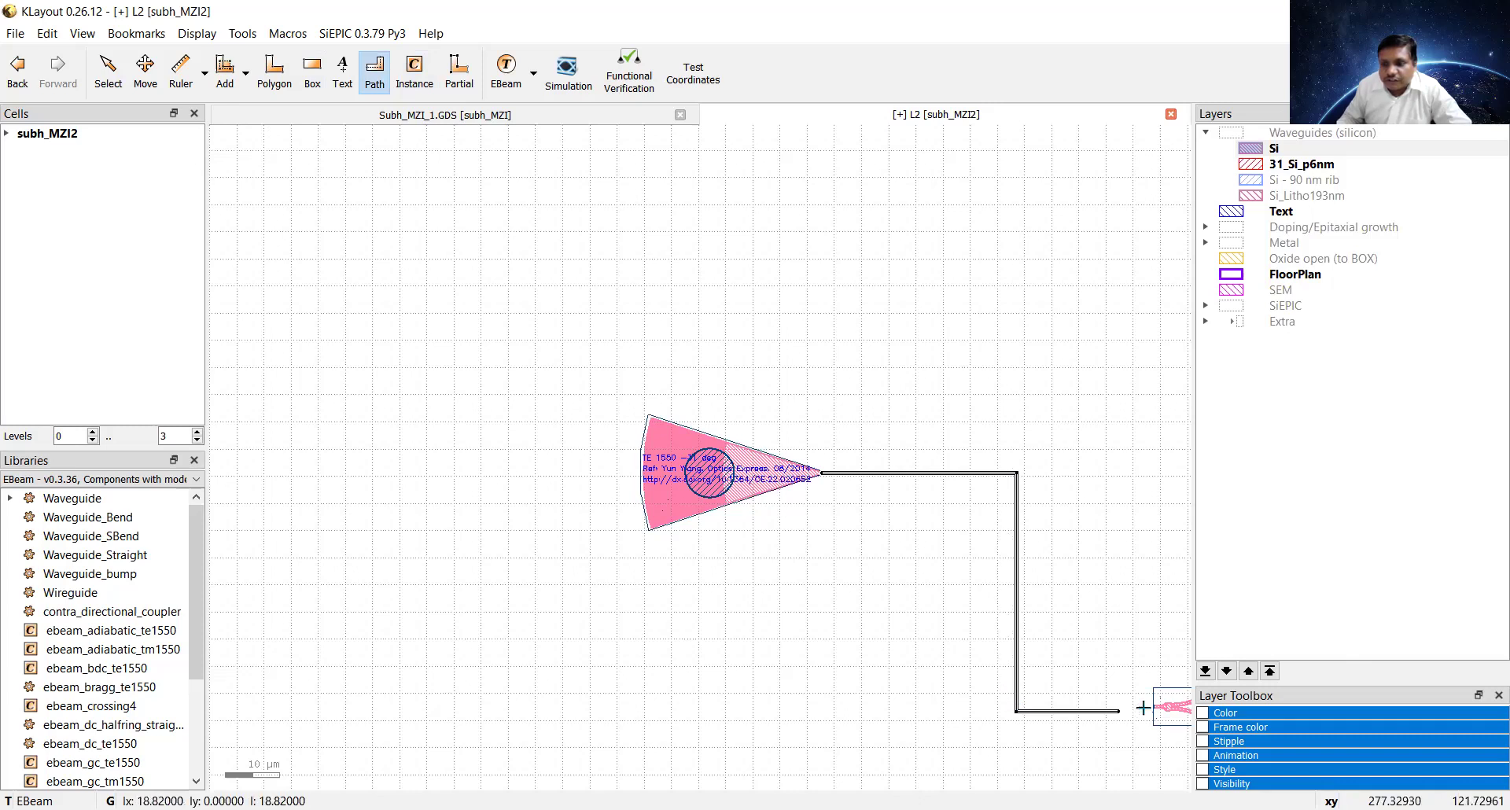
{"action": "scroll", "coordinate": [1142, 707], "scroll_direction": "up", "scroll_amount": 5}
{"action": "scroll", "coordinate": [1142, 707], "scroll_direction": "down", "scroll_amount": 1}
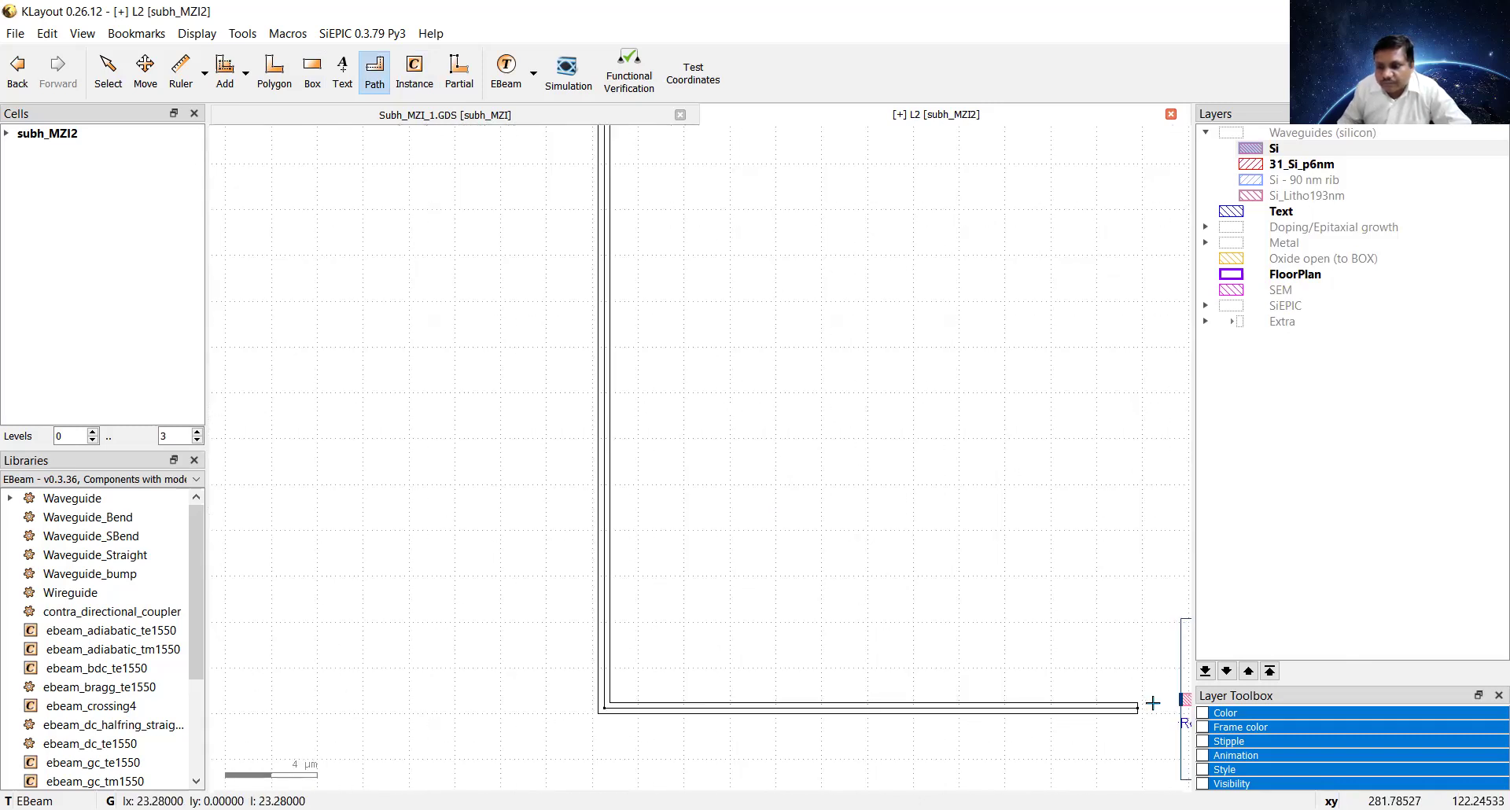
{"action": "scroll", "coordinate": [1153, 703], "scroll_direction": "down", "scroll_amount": 1}
{"action": "scroll", "coordinate": [1158, 702], "scroll_direction": "up", "scroll_amount": 3}
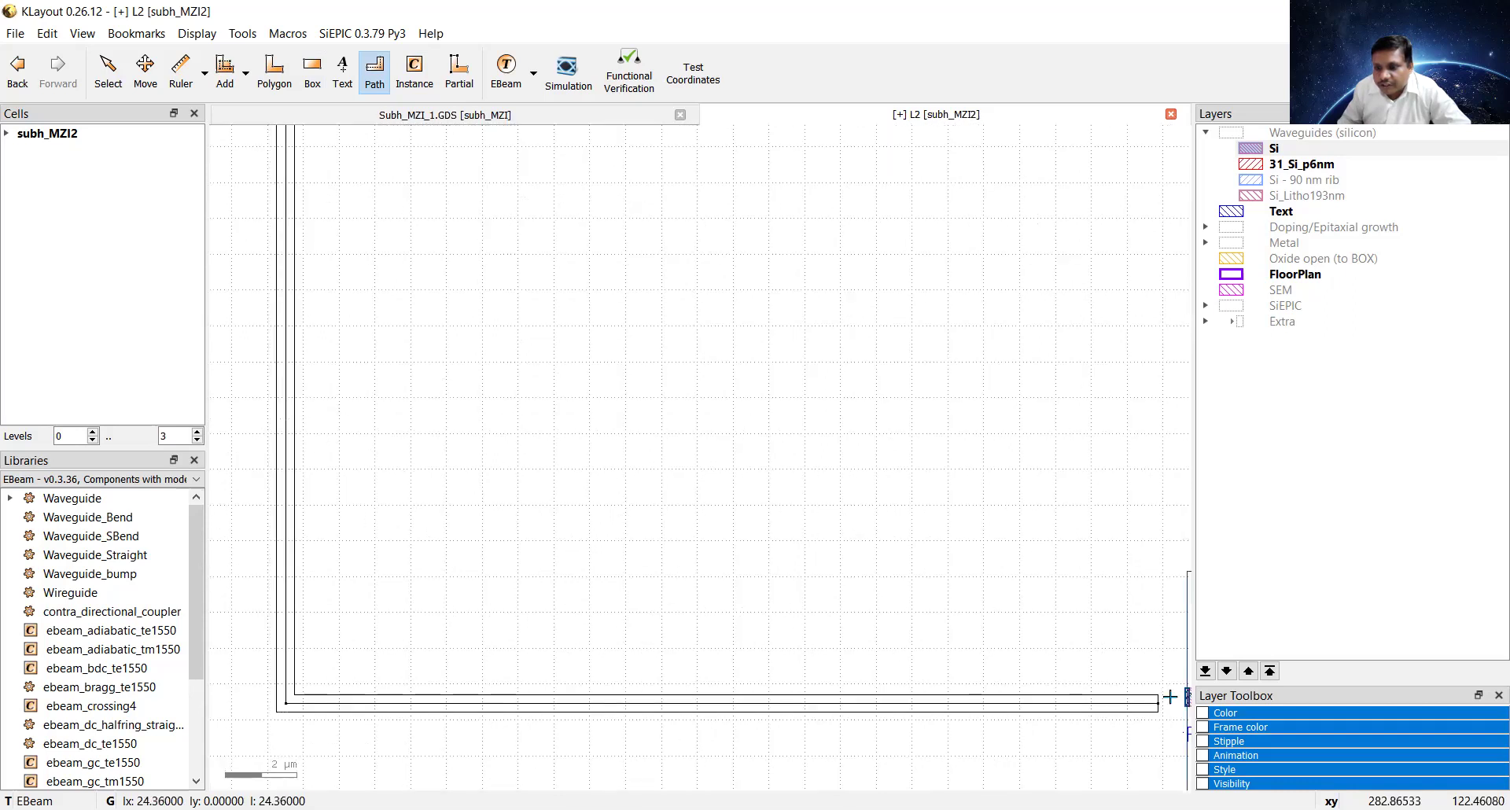
{"action": "double_click", "coordinate": [1089, 702]}
{"action": "scroll", "coordinate": [1080, 706], "scroll_direction": "down", "scroll_amount": 5}
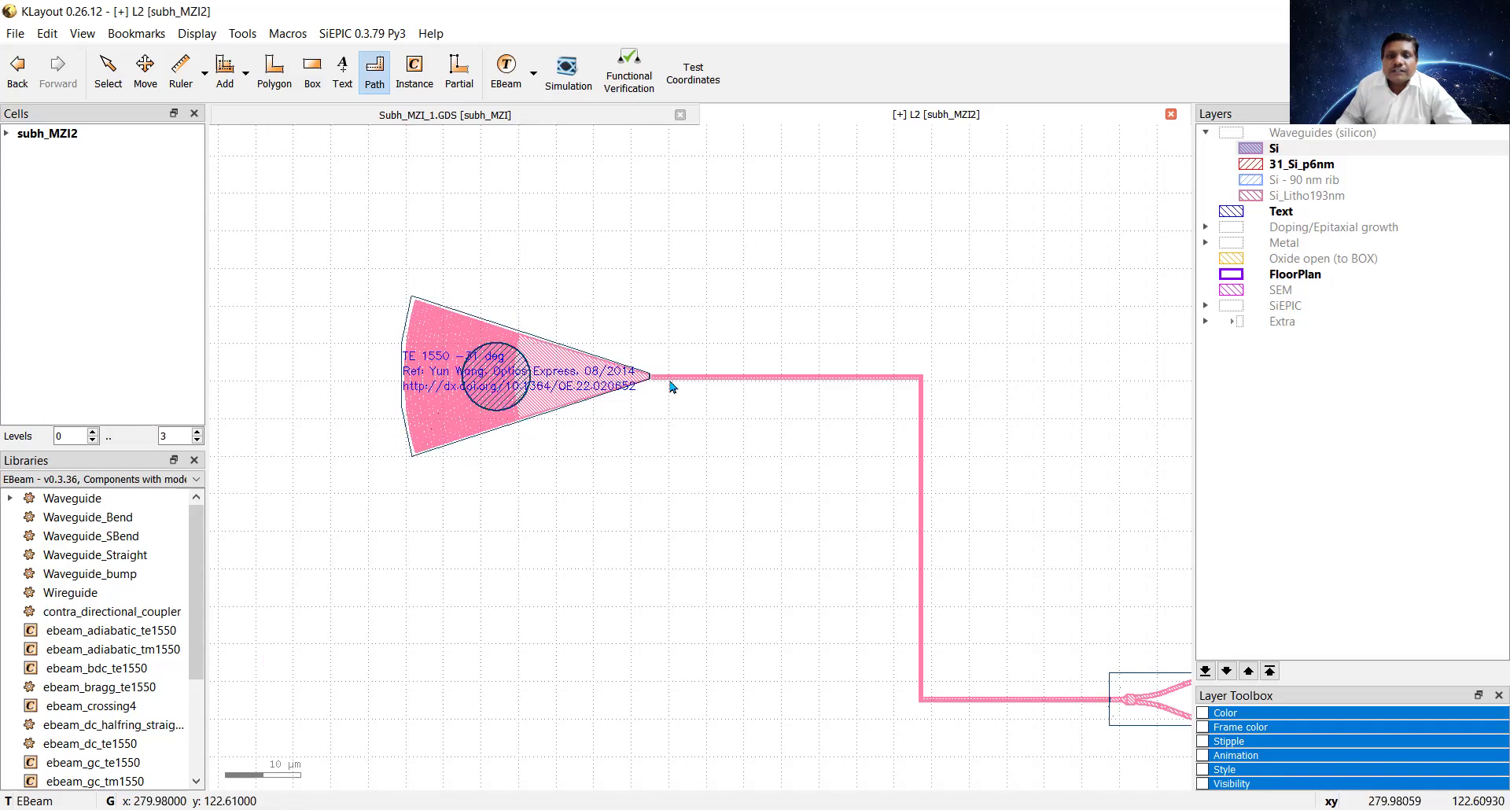
Step: Convert the path between the grating coupler and the Y-splitter to a waveguide with SiEPIC's Path to Waveguide
{"action": "scroll", "coordinate": [662, 404], "scroll_direction": "up", "scroll_amount": 5}
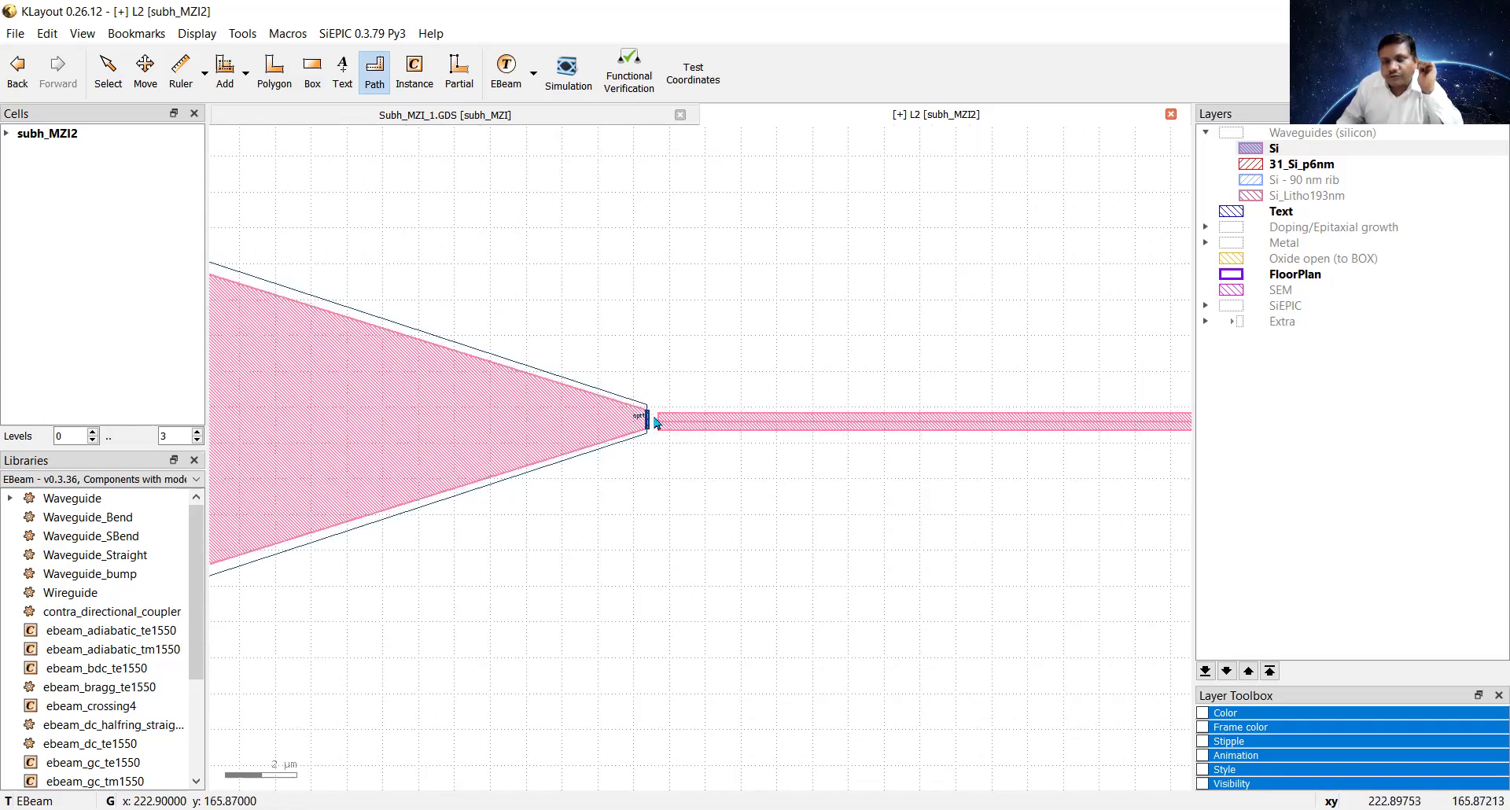
{"action": "scroll", "coordinate": [663, 428], "scroll_direction": "down", "scroll_amount": 2}
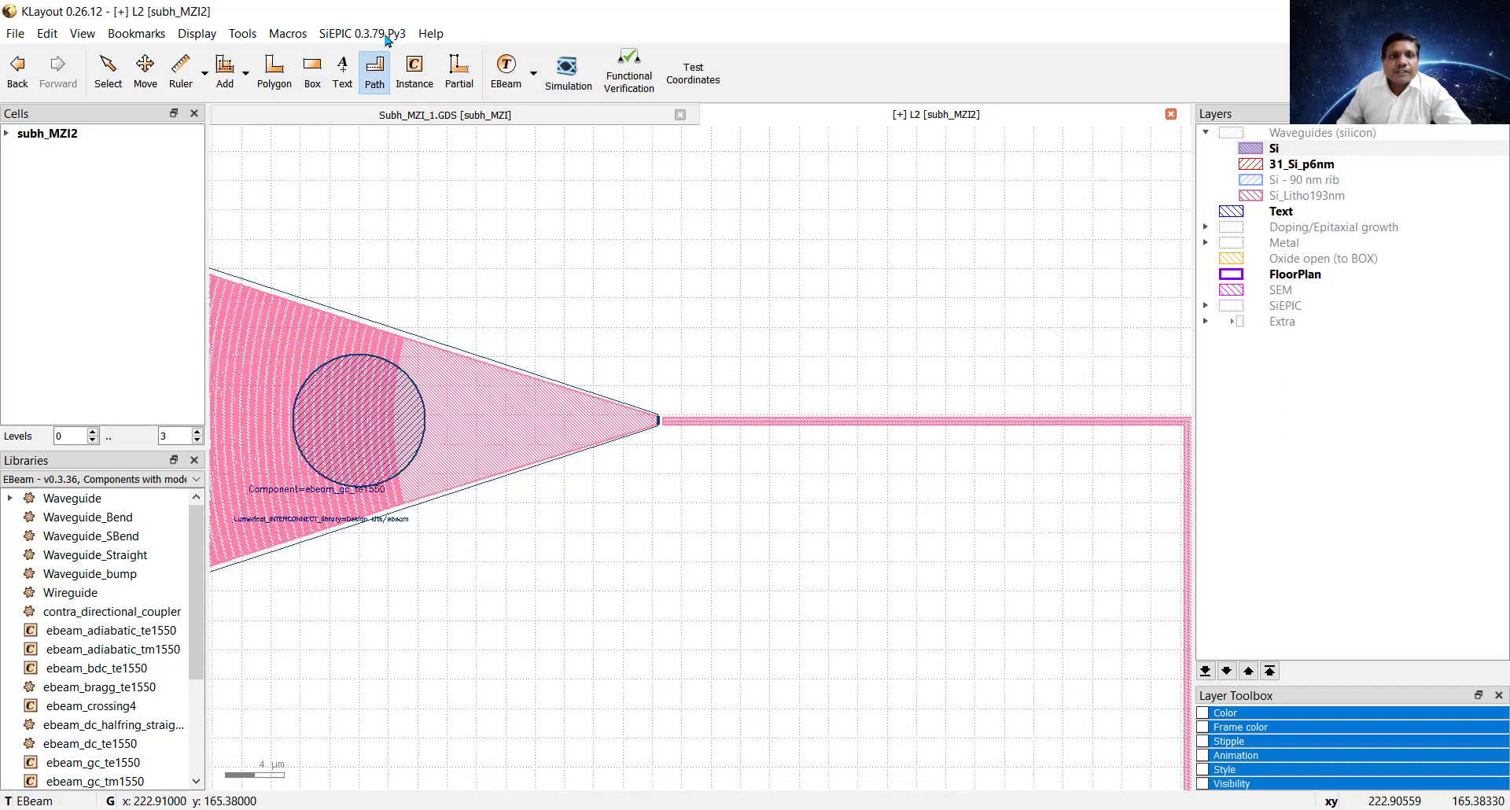
{"action": "left_click", "coordinate": [362, 33]}
{"action": "mouse_move", "coordinate": [440, 54]}
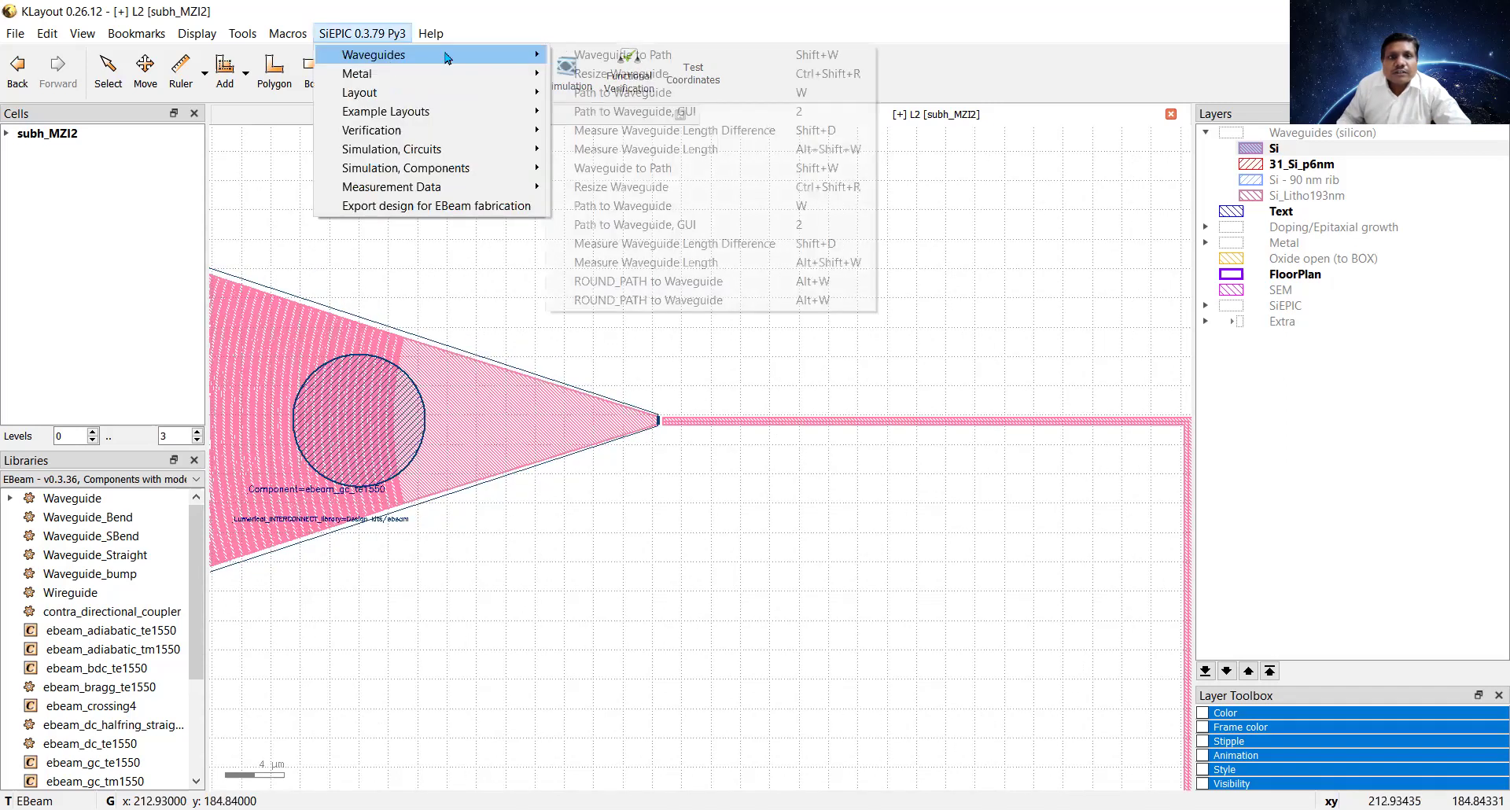
{"action": "left_click", "coordinate": [589, 94]}
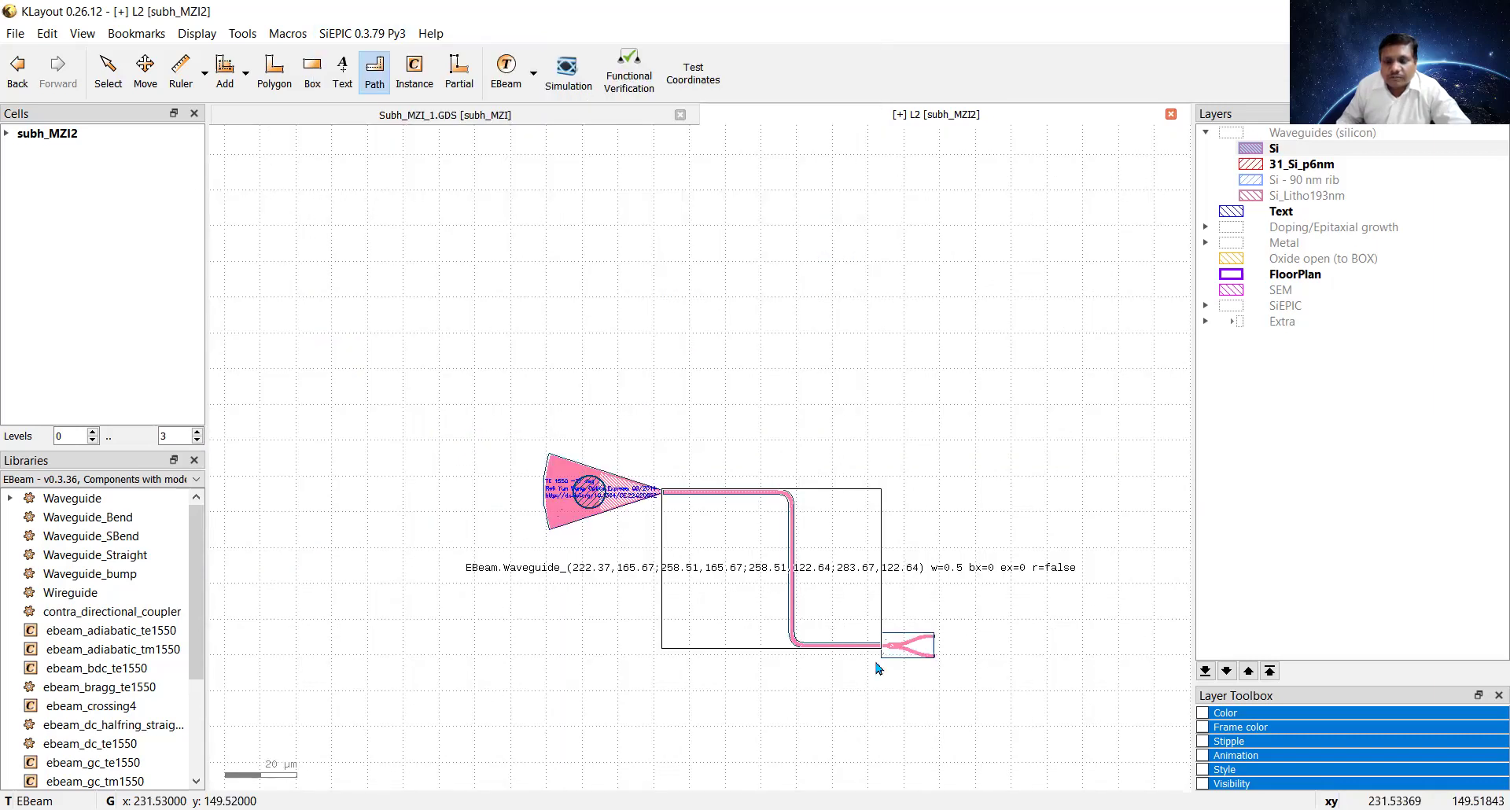
Step: Examine the new waveguide's joint with the grating coupler and the gap between the Y-splitter's outputs and the broadband coupler
{"action": "scroll", "coordinate": [889, 661], "scroll_direction": "down", "scroll_amount": 3}
{"action": "scroll", "coordinate": [609, 467], "scroll_direction": "up", "scroll_amount": 3}
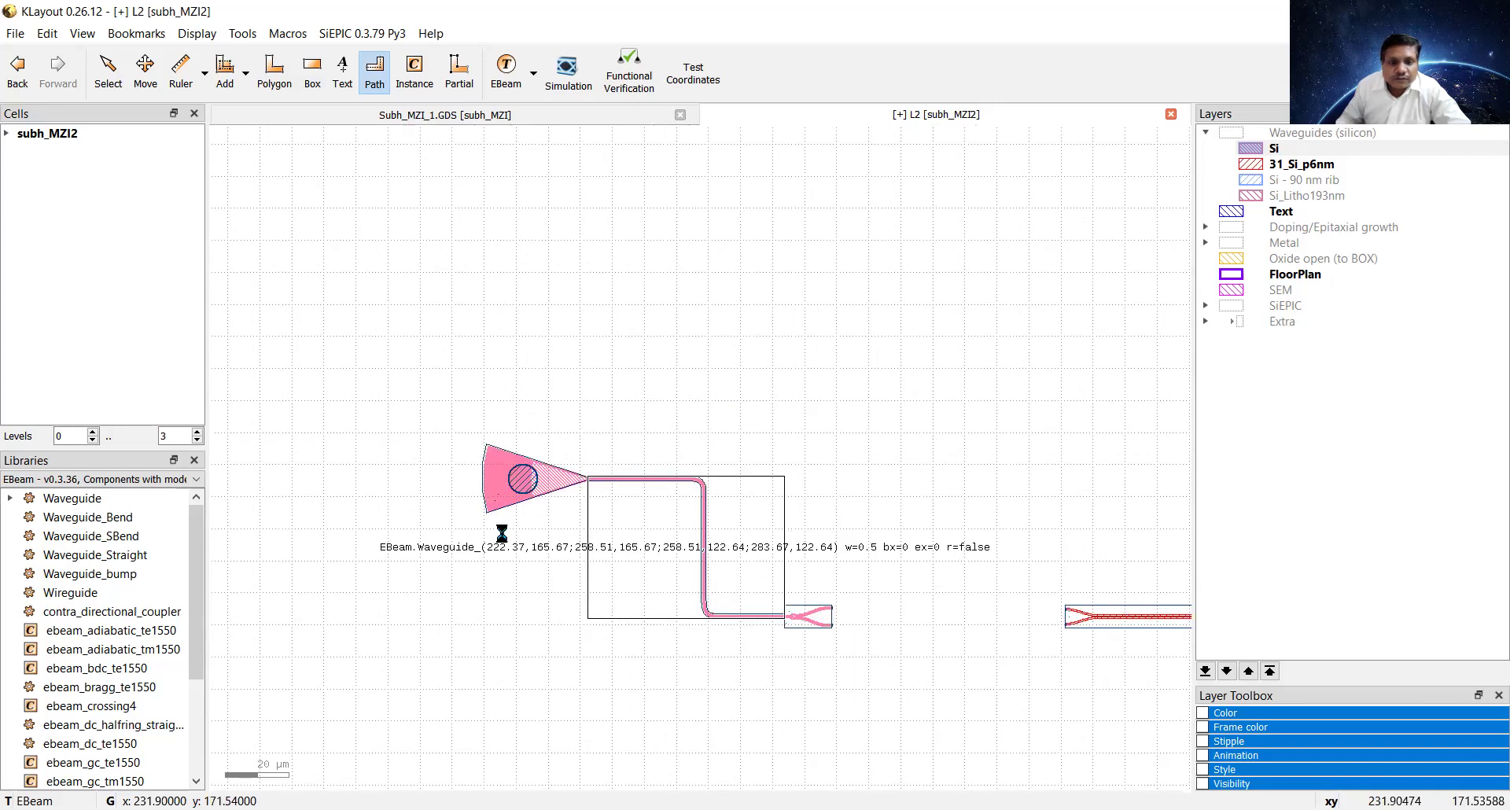
{"action": "scroll", "coordinate": [540, 516], "scroll_direction": "up", "scroll_amount": 5}
{"action": "scroll", "coordinate": [582, 468], "scroll_direction": "up", "scroll_amount": 5}
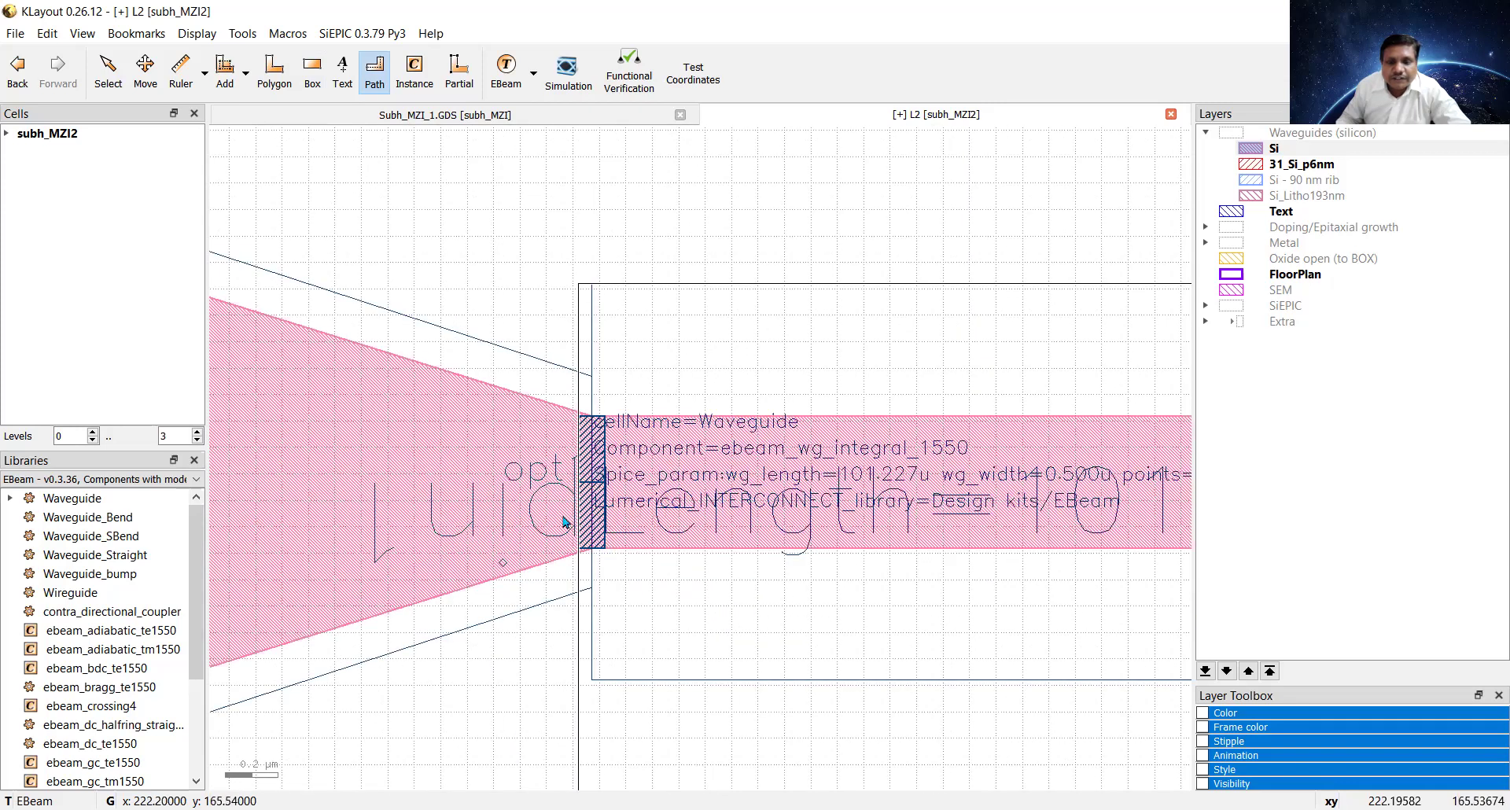
{"action": "scroll", "coordinate": [566, 512], "scroll_direction": "down", "scroll_amount": 5}
{"action": "scroll", "coordinate": [647, 582], "scroll_direction": "down", "scroll_amount": 5}
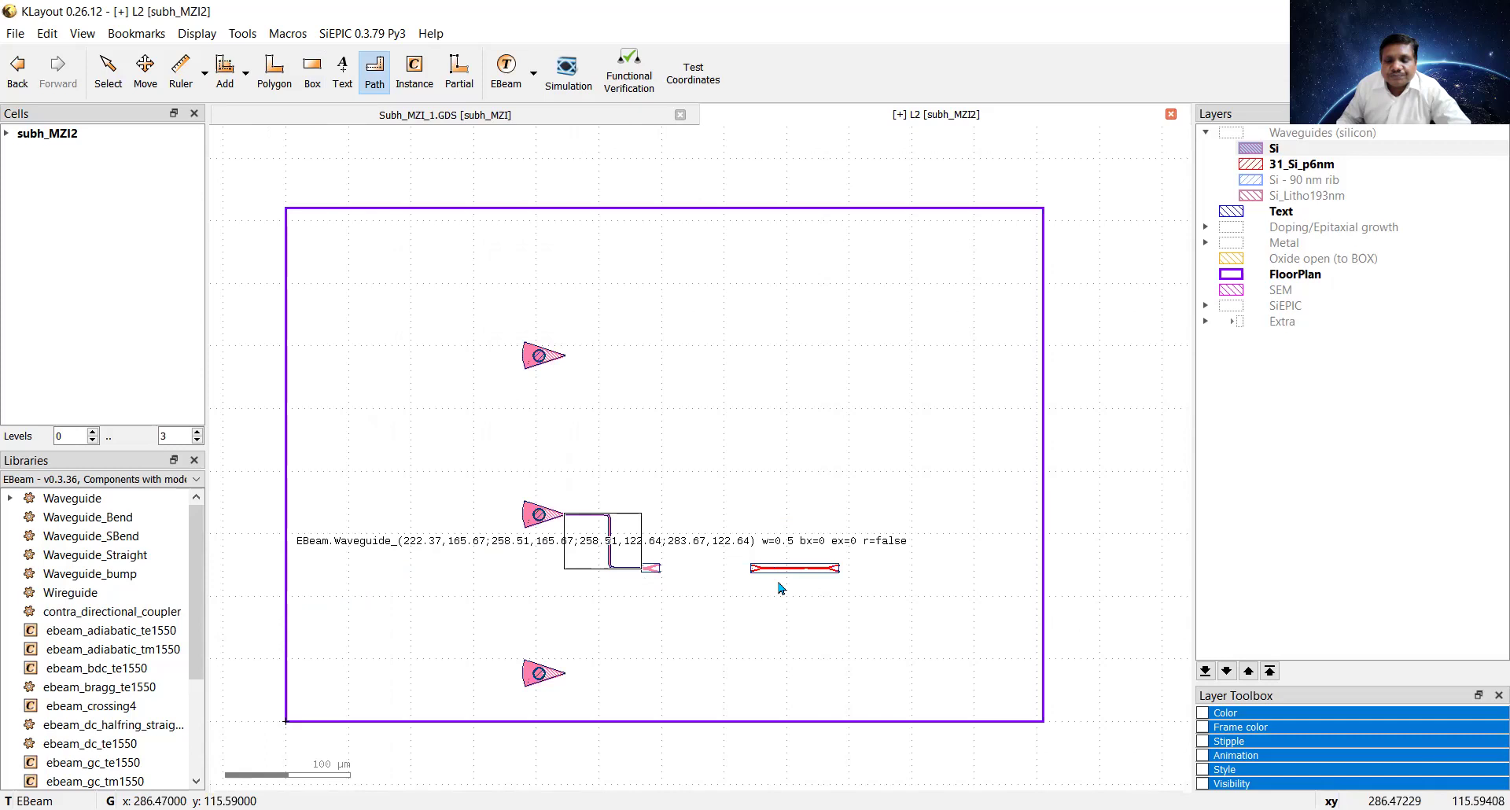
{"action": "scroll", "coordinate": [775, 570], "scroll_direction": "up", "scroll_amount": 2}
{"action": "scroll", "coordinate": [743, 551], "scroll_direction": "down", "scroll_amount": 2}
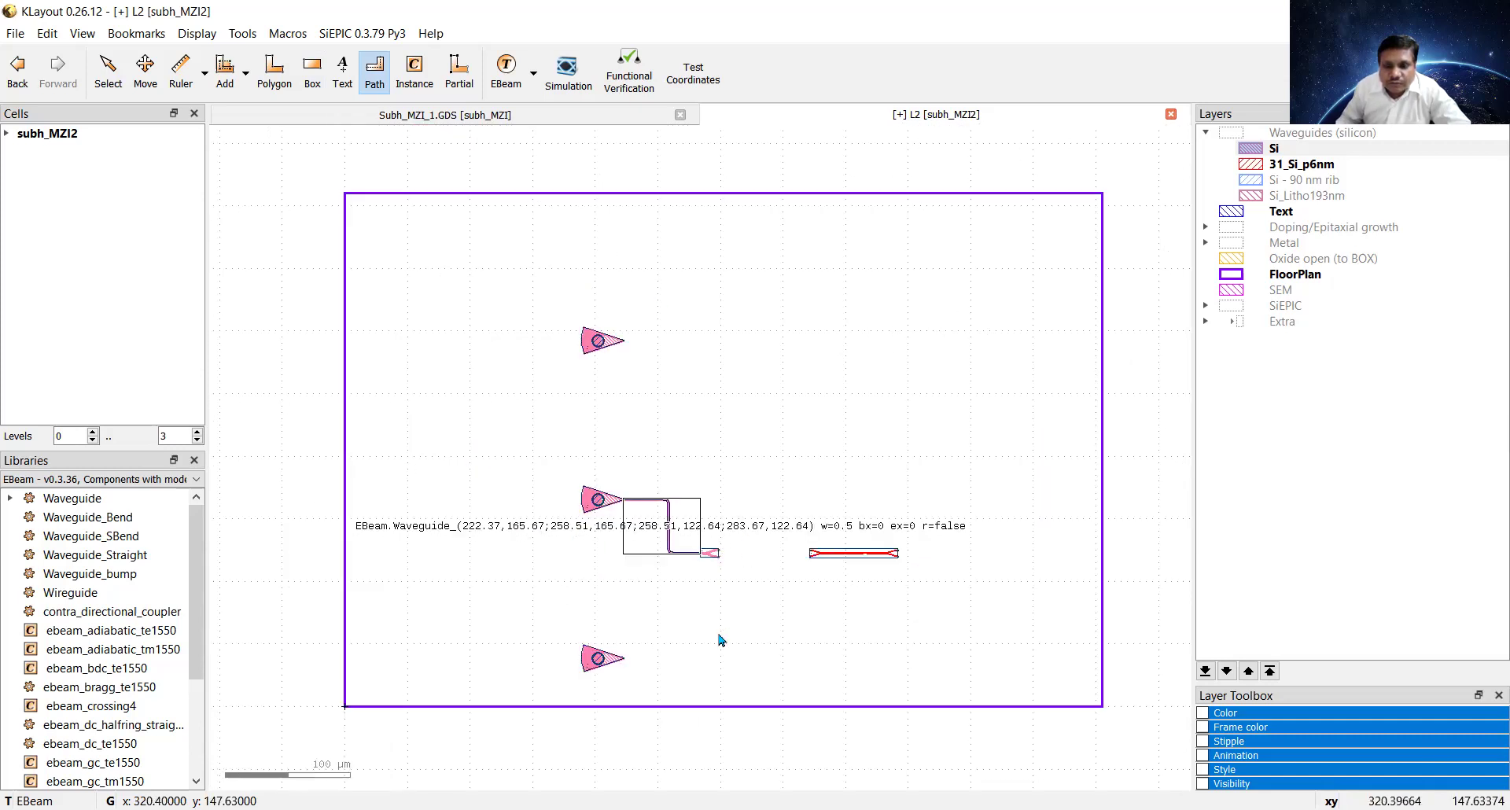
{"action": "scroll", "coordinate": [720, 630], "scroll_direction": "up", "scroll_amount": 2}
{"action": "scroll", "coordinate": [722, 623], "scroll_direction": "up", "scroll_amount": 1}
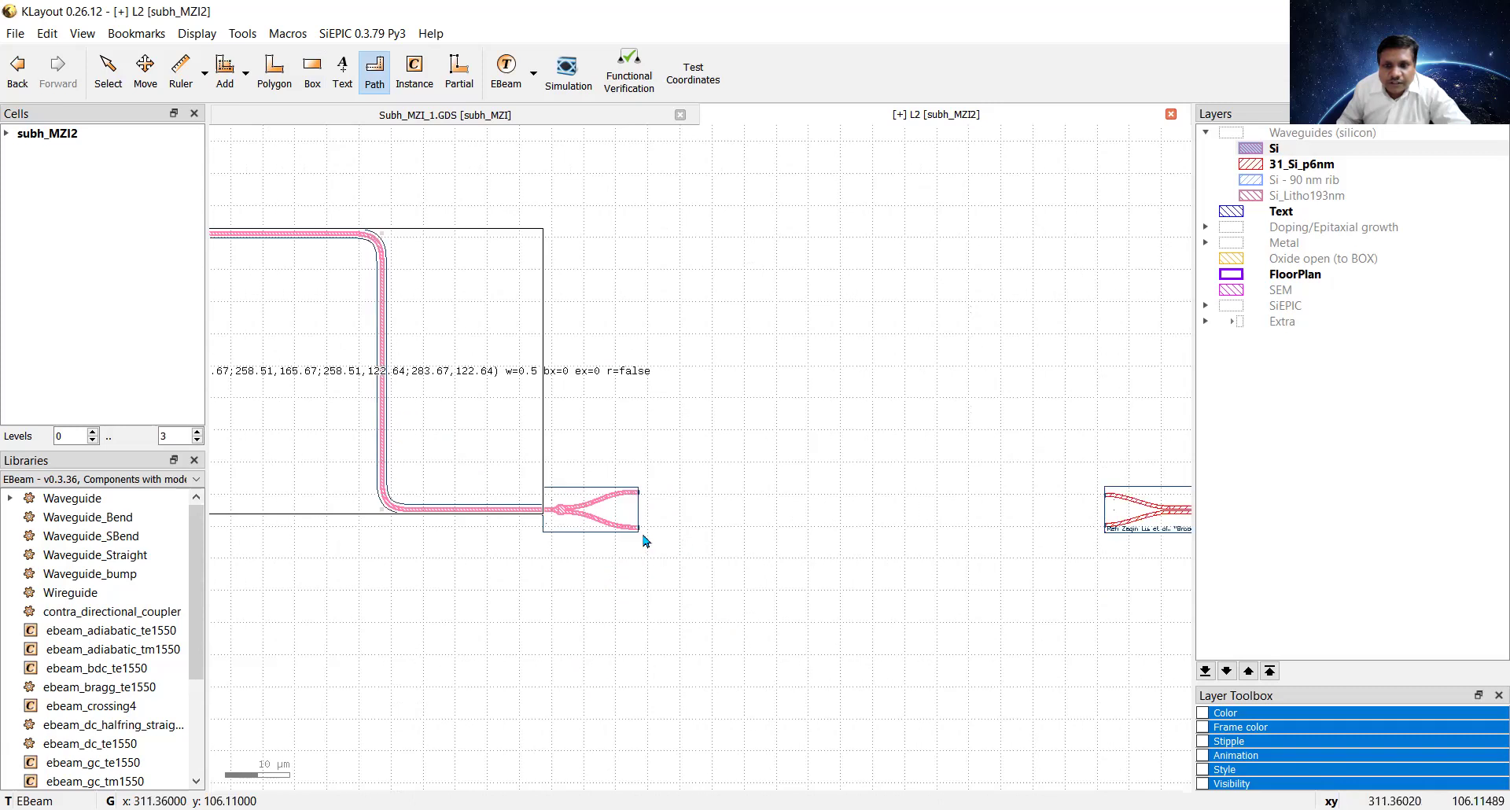
Step: Draw a Si path from the Y-splitter's lower output about 24 µm right, 18 down, 27 right, 18.5 up and 22 right to the broadband coupler's lower input
{"action": "scroll", "coordinate": [658, 530], "scroll_direction": "up", "scroll_amount": 1}
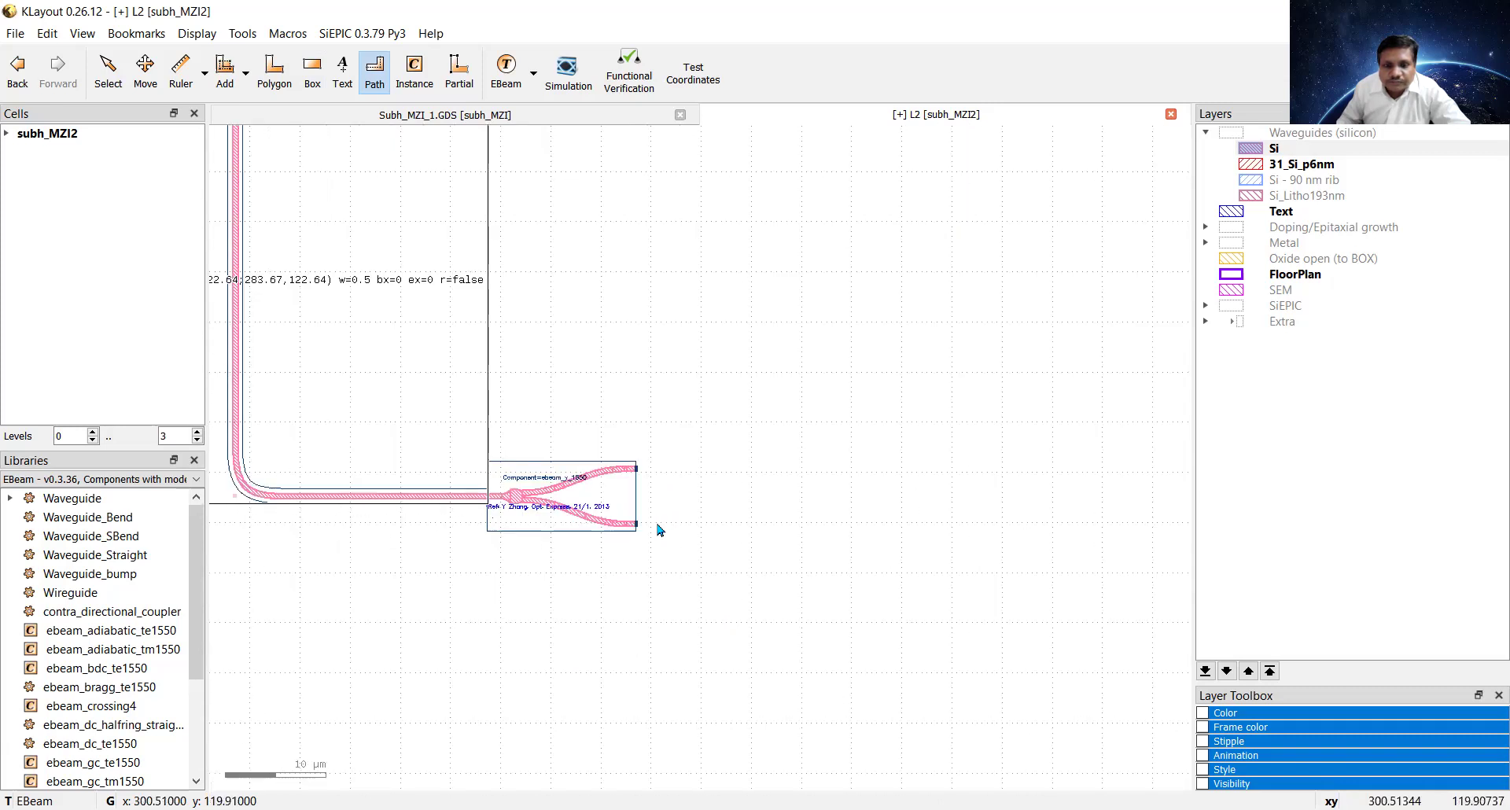
{"action": "scroll", "coordinate": [653, 530], "scroll_direction": "down", "scroll_amount": 2}
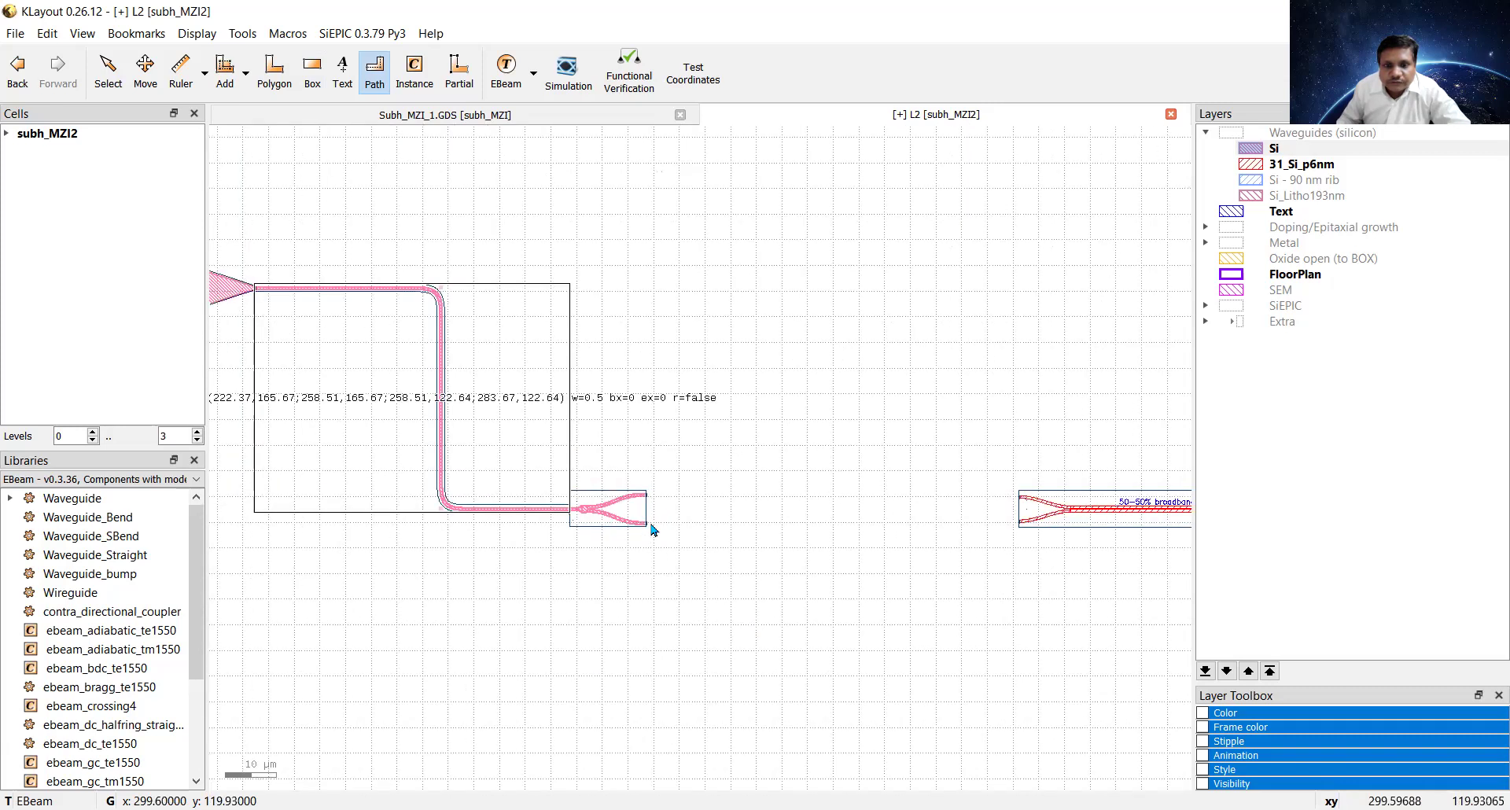
{"action": "left_click", "coordinate": [768, 523]}
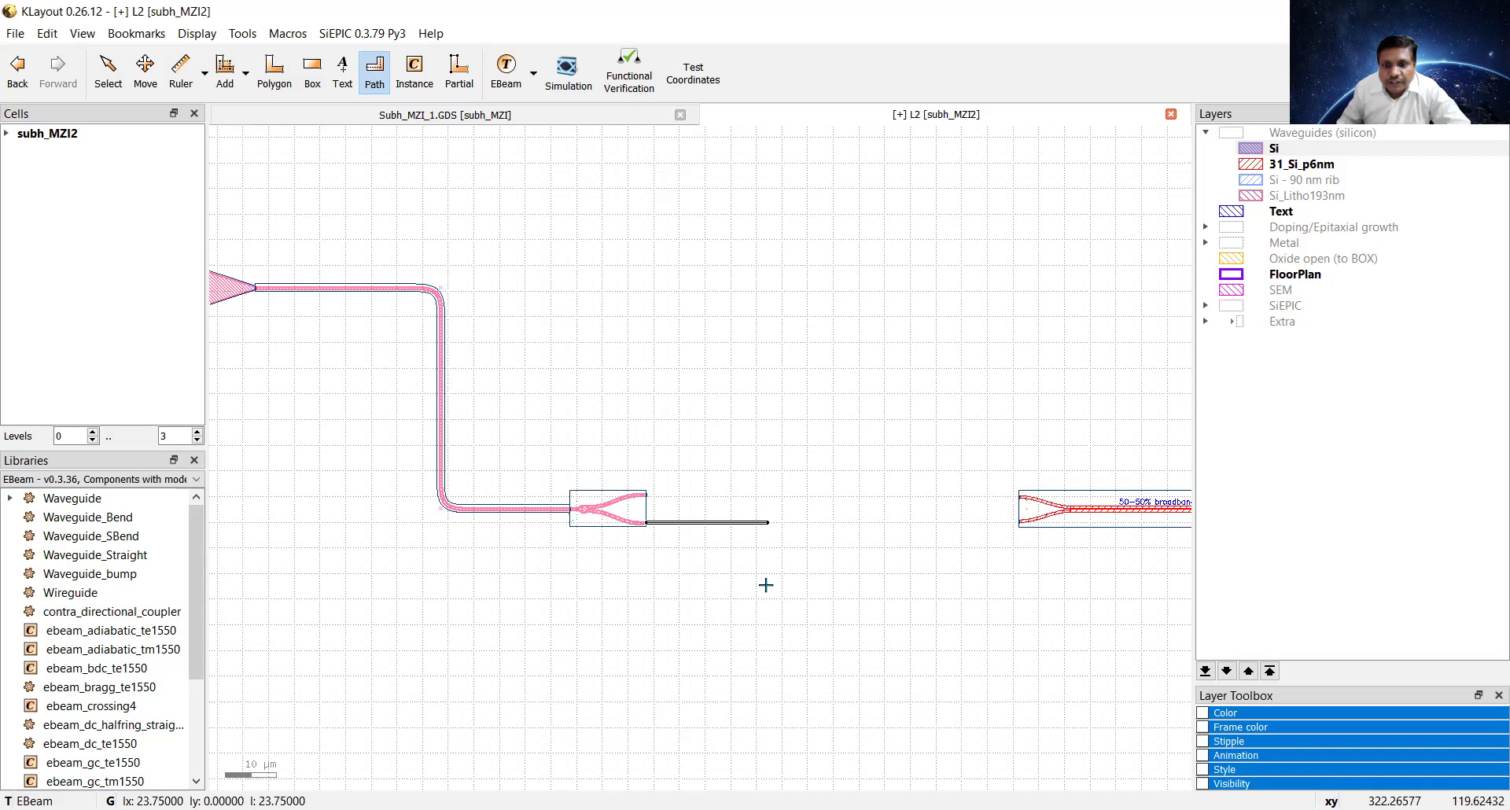
{"action": "left_click", "coordinate": [905, 615]}
{"action": "left_click", "coordinate": [904, 522]}
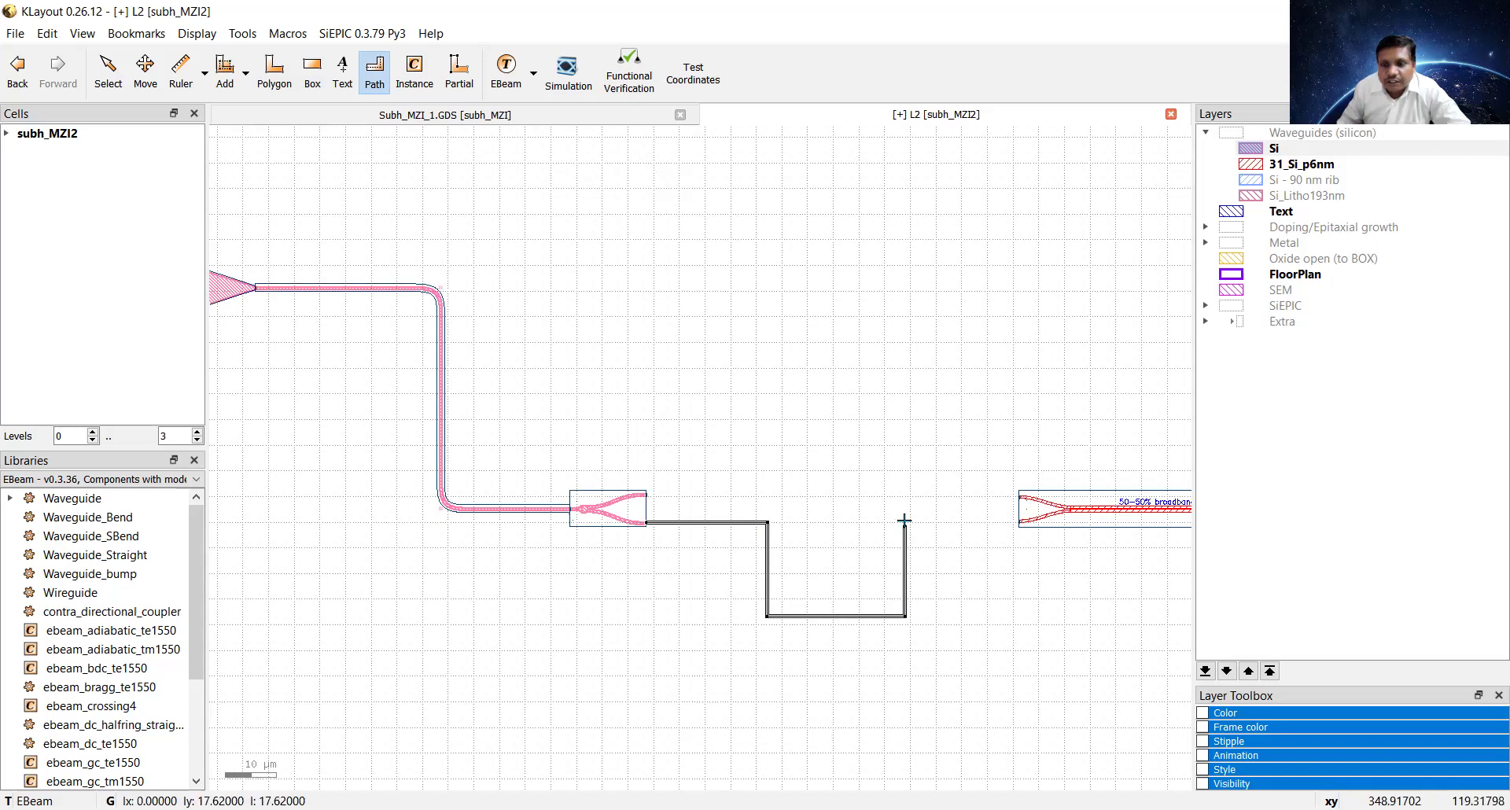
{"action": "left_click", "coordinate": [957, 521]}
{"action": "scroll", "coordinate": [1018, 521], "scroll_direction": "up", "scroll_amount": 2}
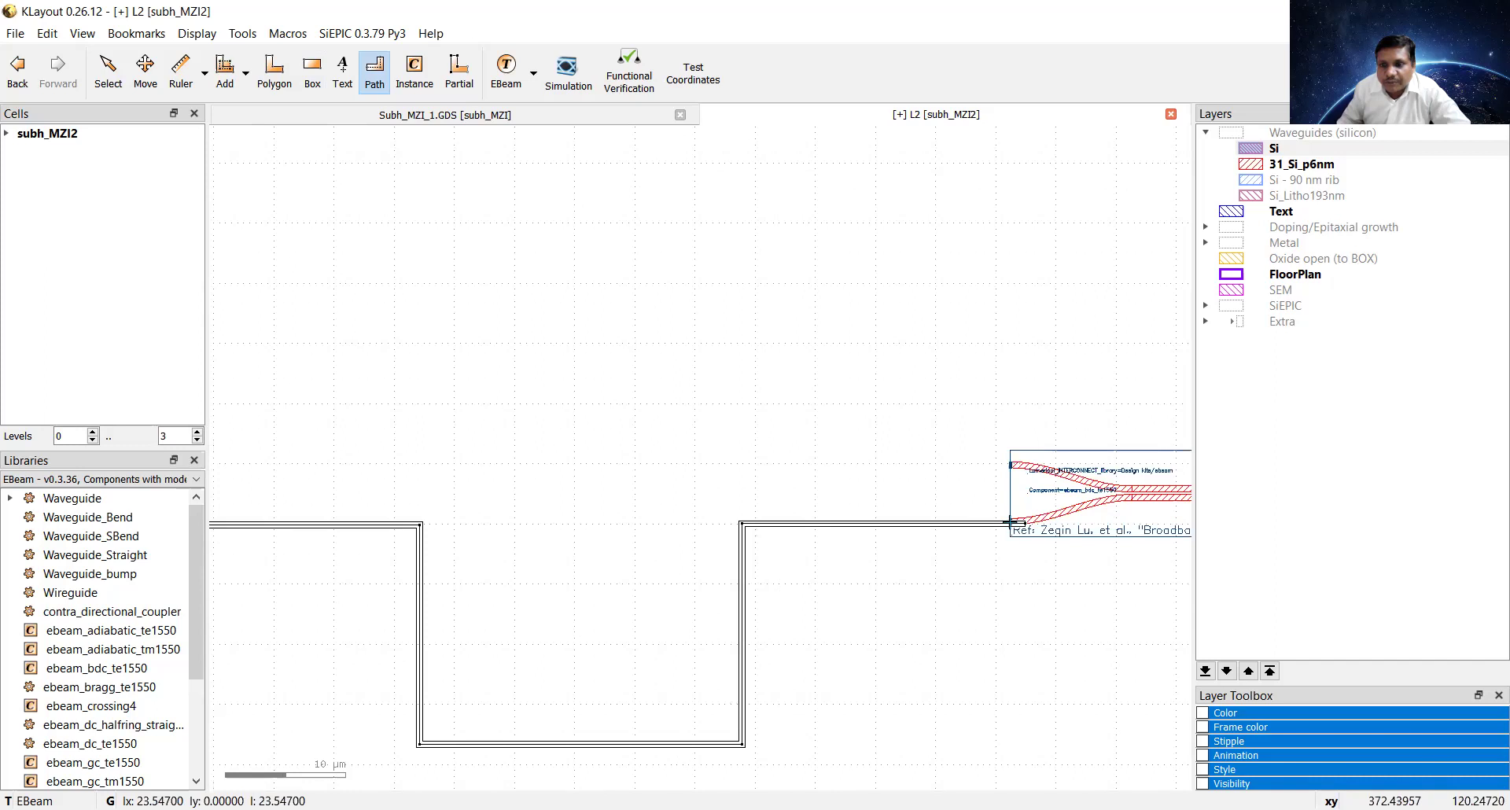
{"action": "scroll", "coordinate": [1009, 522], "scroll_direction": "up", "scroll_amount": 4}
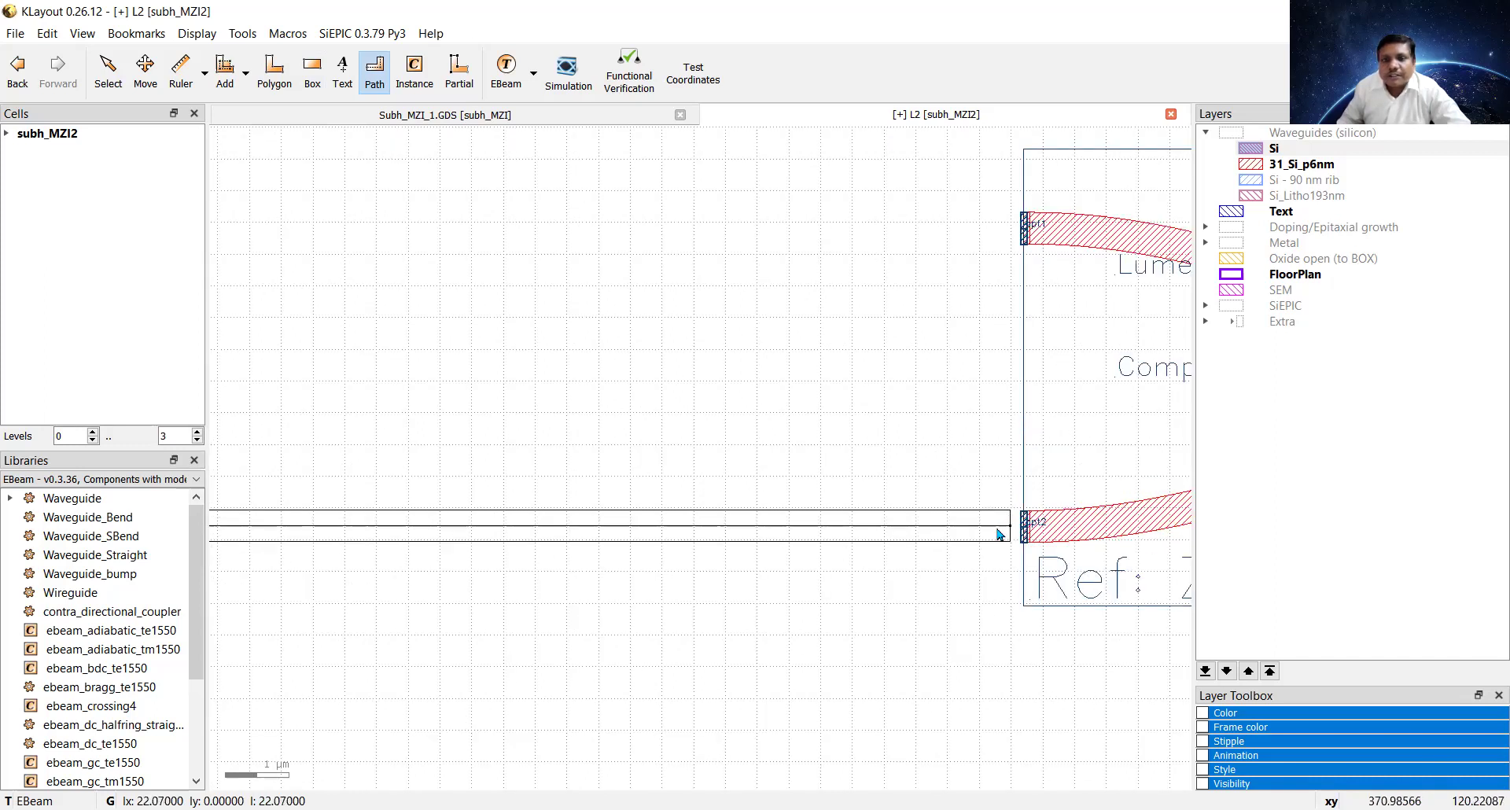
{"action": "double_click", "coordinate": [1007, 530]}
Step: Convert the lower arm path between the Y-splitter and the broadband coupler to a waveguide with SiEPIC's Path to Waveguide
{"action": "left_click", "coordinate": [344, 34]}
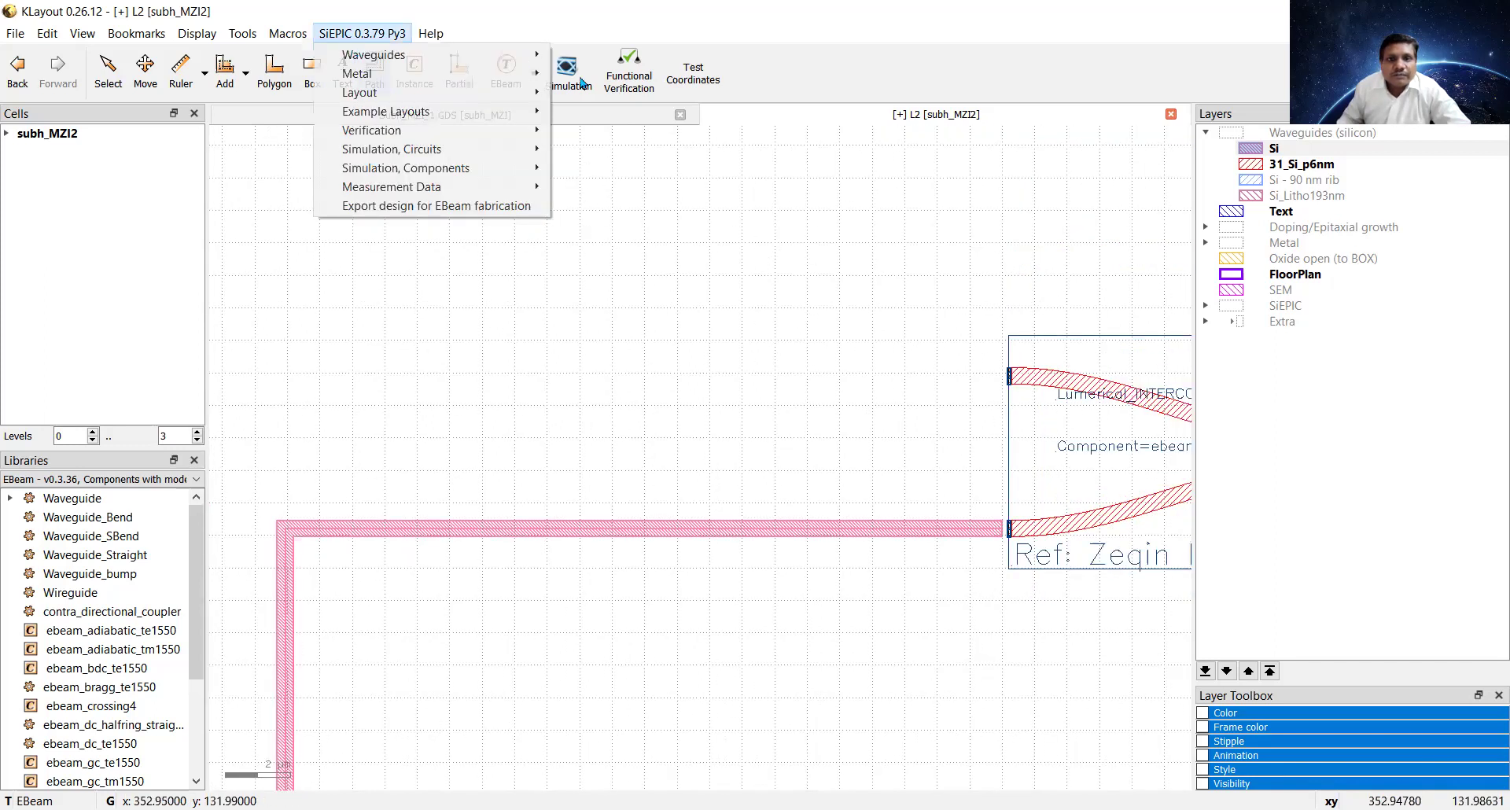
{"action": "mouse_move", "coordinate": [527, 55]}
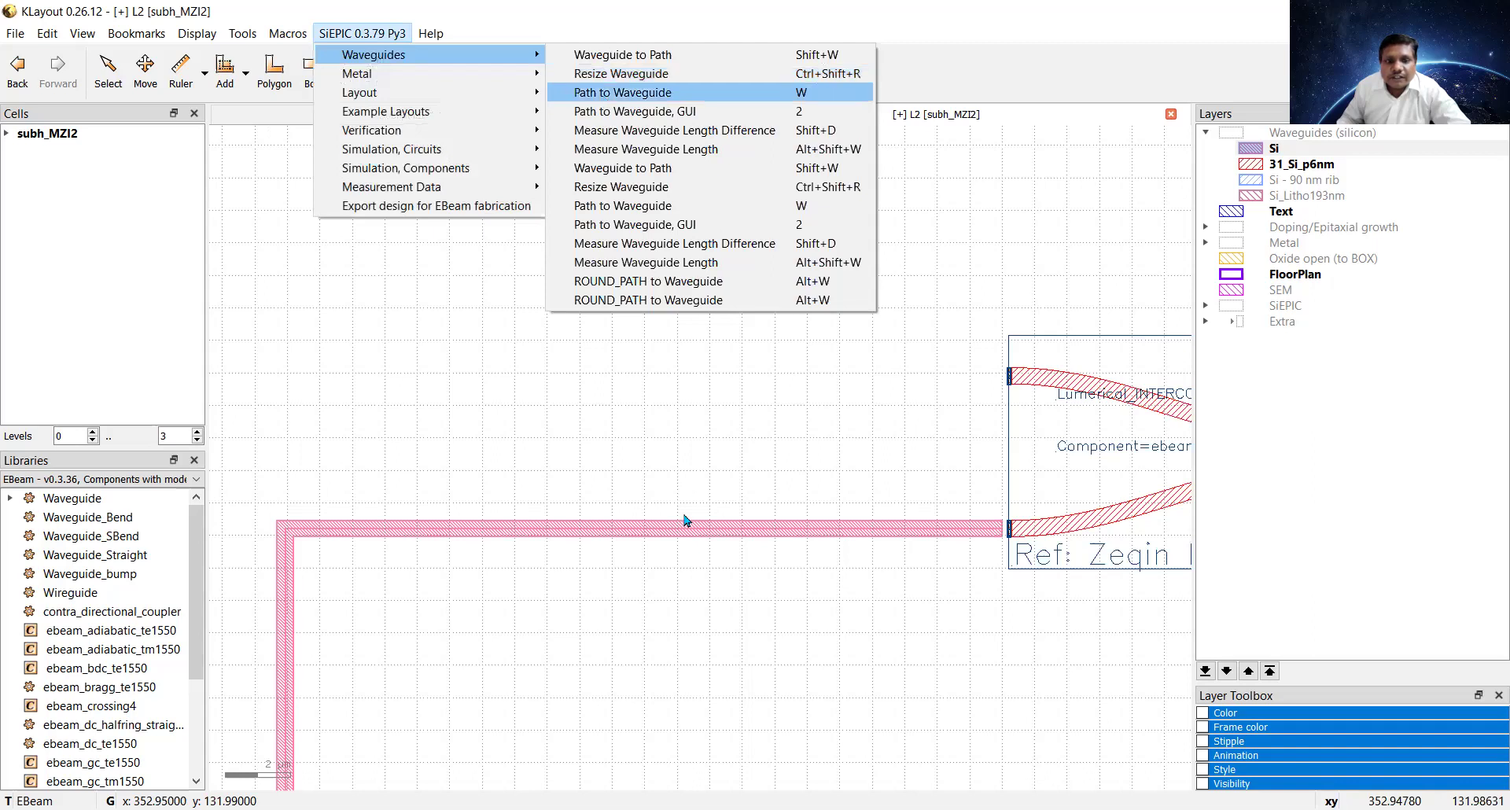
{"action": "key", "text": "Return"}
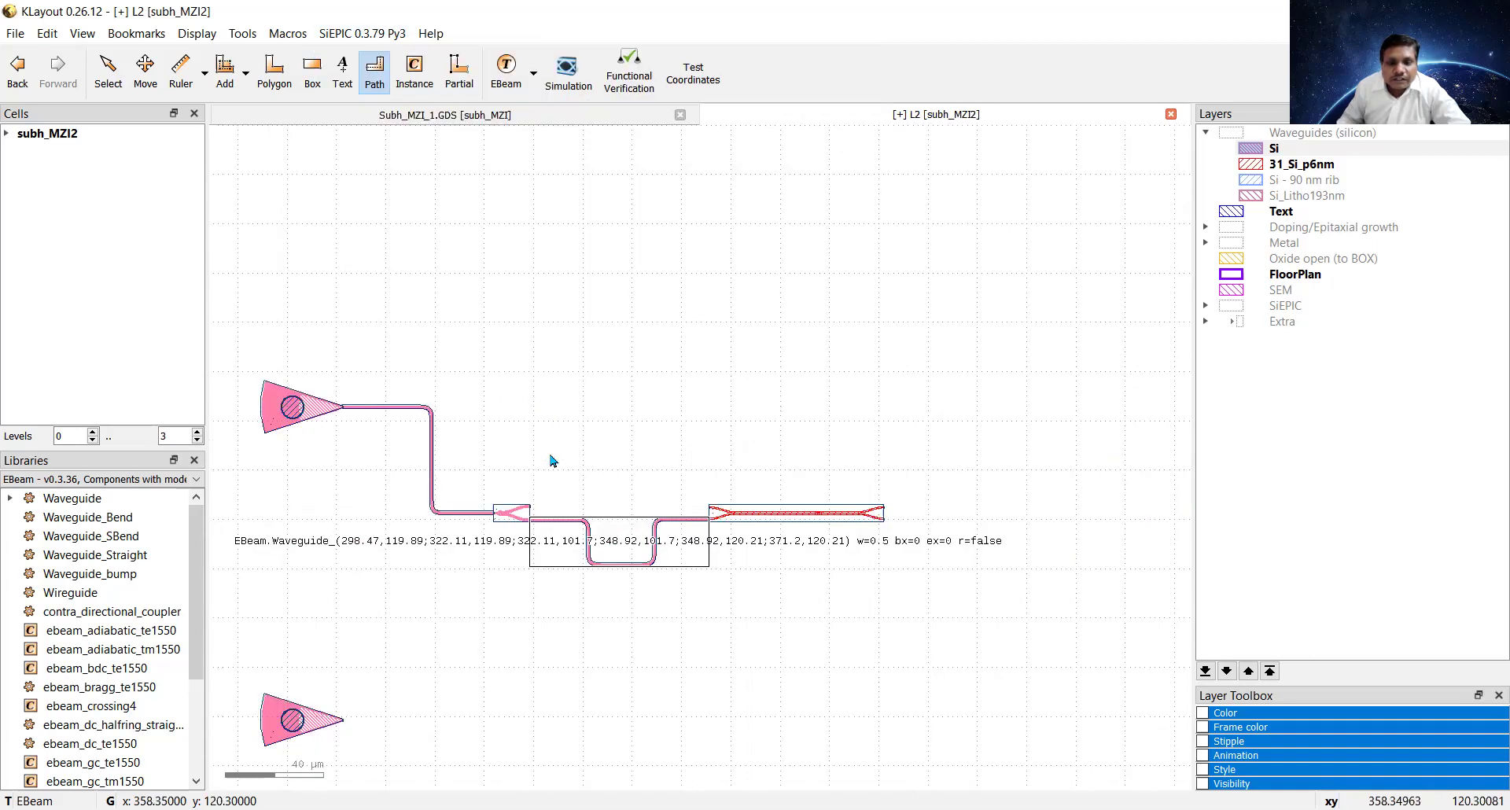
Step: Draw a Si path from the Y-splitter's upper output about 26 µm right, 18 up, 25 right, 18 down and 23 right to the broadband coupler's upper input
{"action": "scroll", "coordinate": [543, 550], "scroll_direction": "up", "scroll_amount": 2}
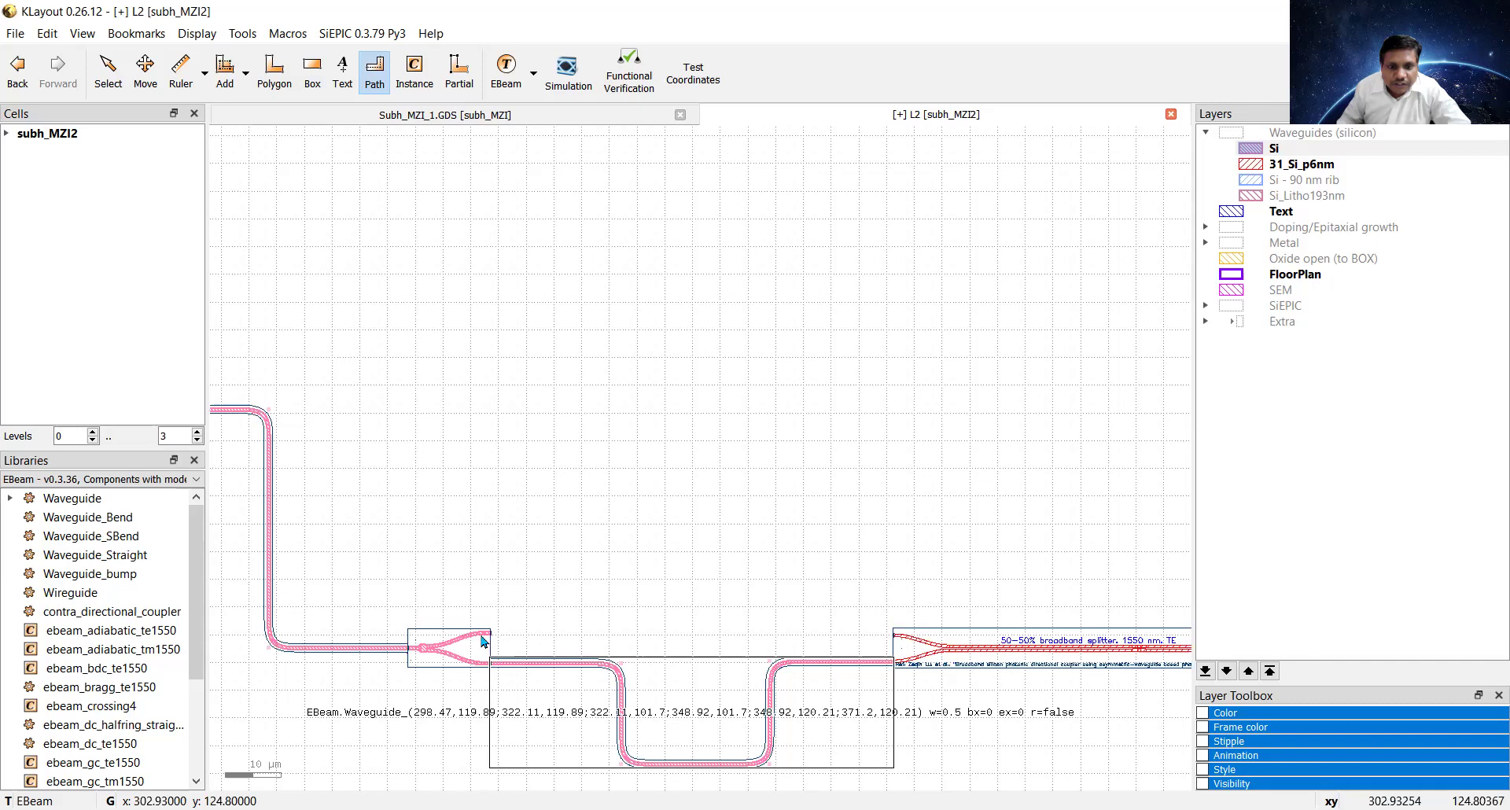
{"action": "scroll", "coordinate": [481, 641], "scroll_direction": "up", "scroll_amount": 3}
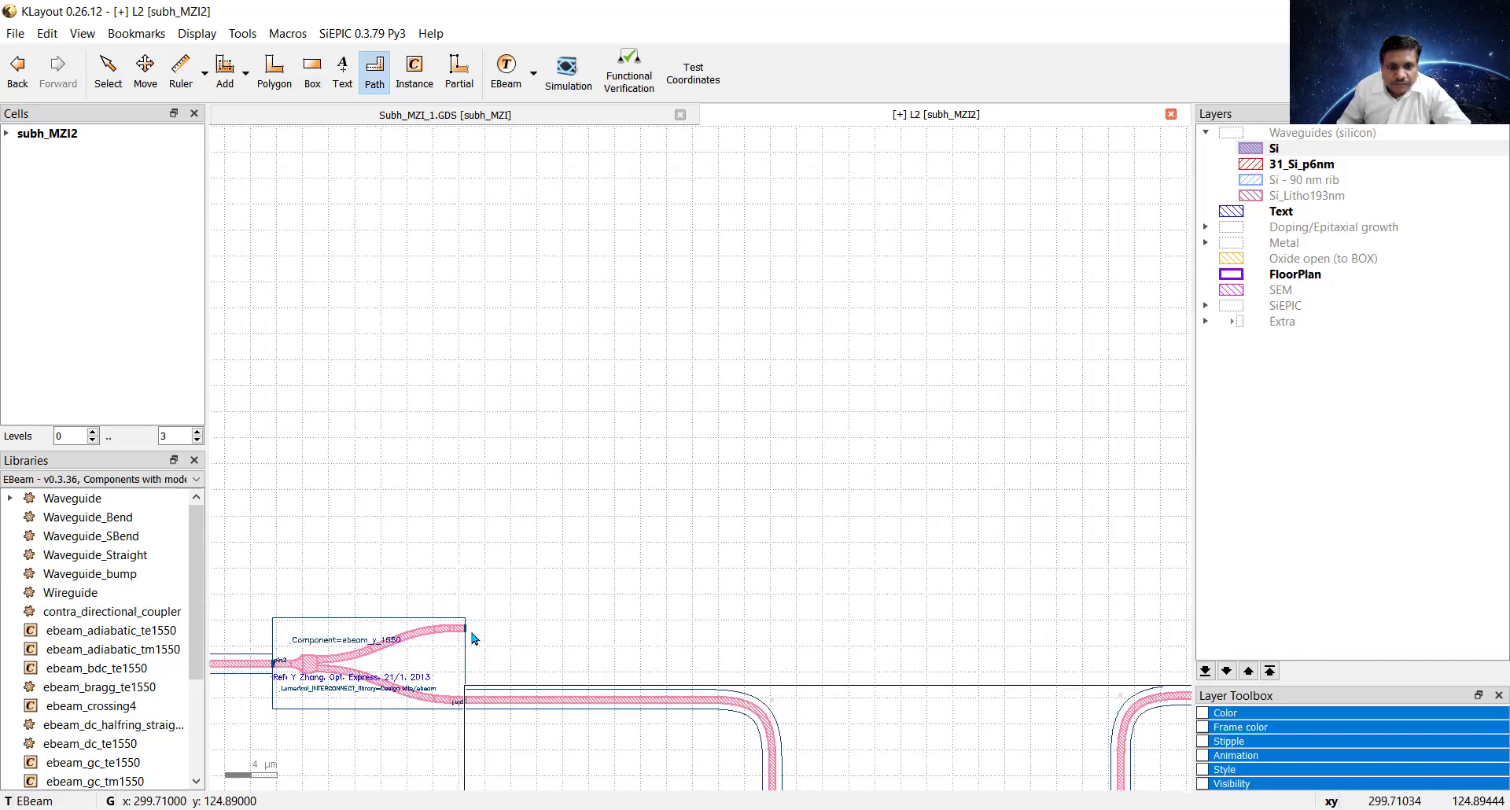
{"action": "left_click", "coordinate": [732, 629]}
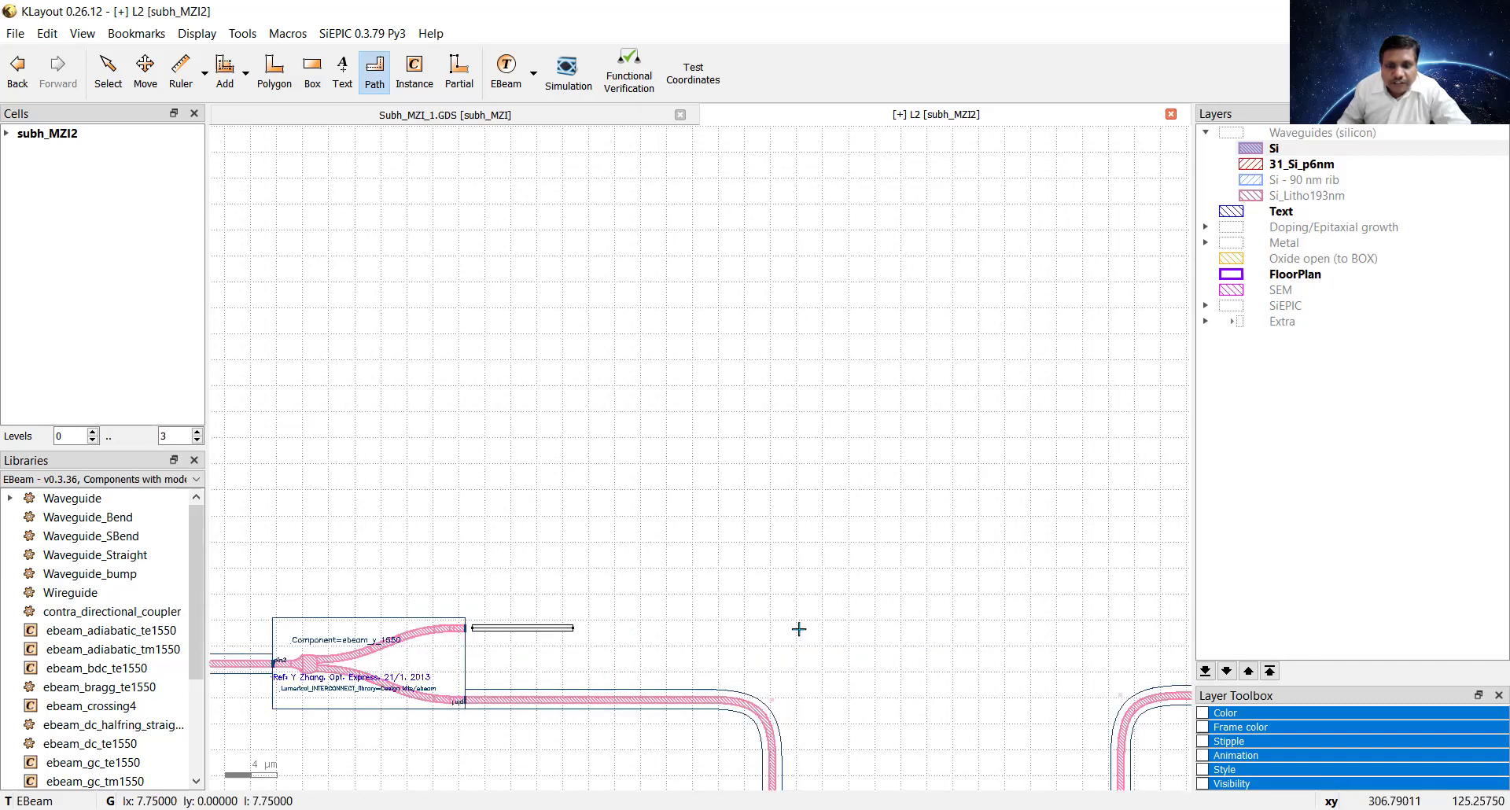
{"action": "left_click", "coordinate": [797, 398]}
{"action": "double_click", "coordinate": [1089, 396]}
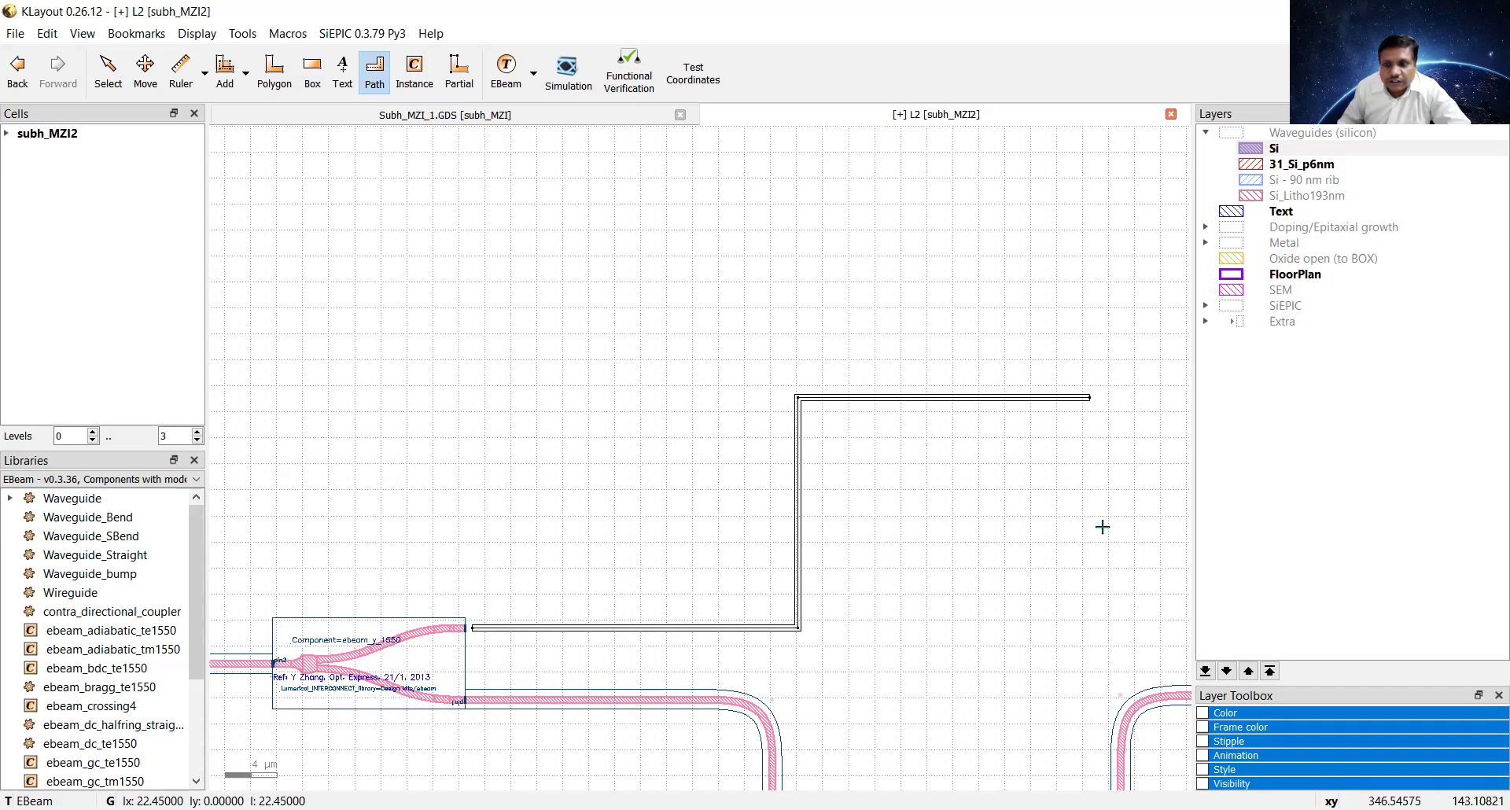
{"action": "left_click", "coordinate": [1078, 659]}
{"action": "scroll", "coordinate": [1061, 632], "scroll_direction": "down", "scroll_amount": 3}
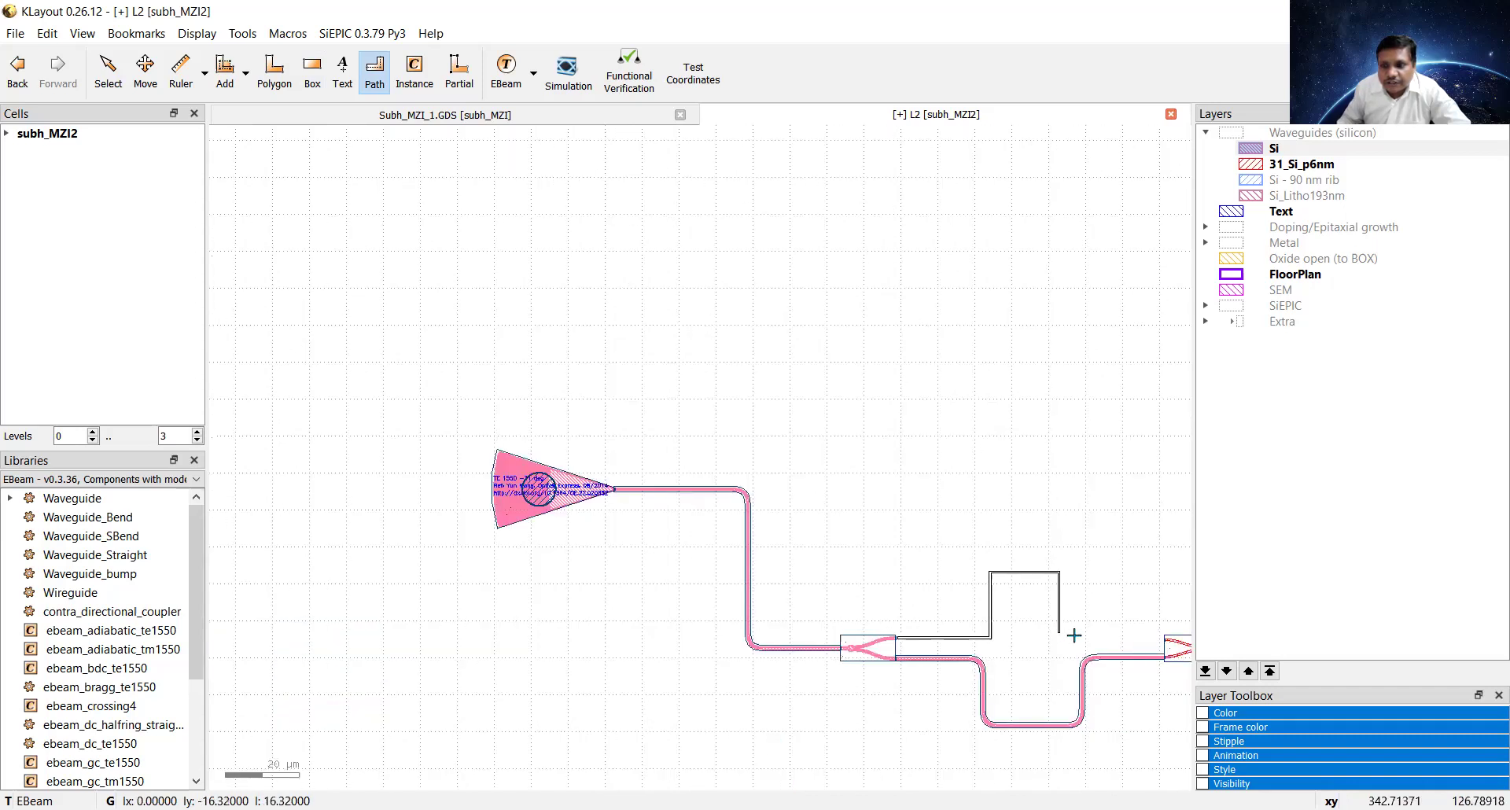
{"action": "scroll", "coordinate": [1074, 635], "scroll_direction": "down", "scroll_amount": 1}
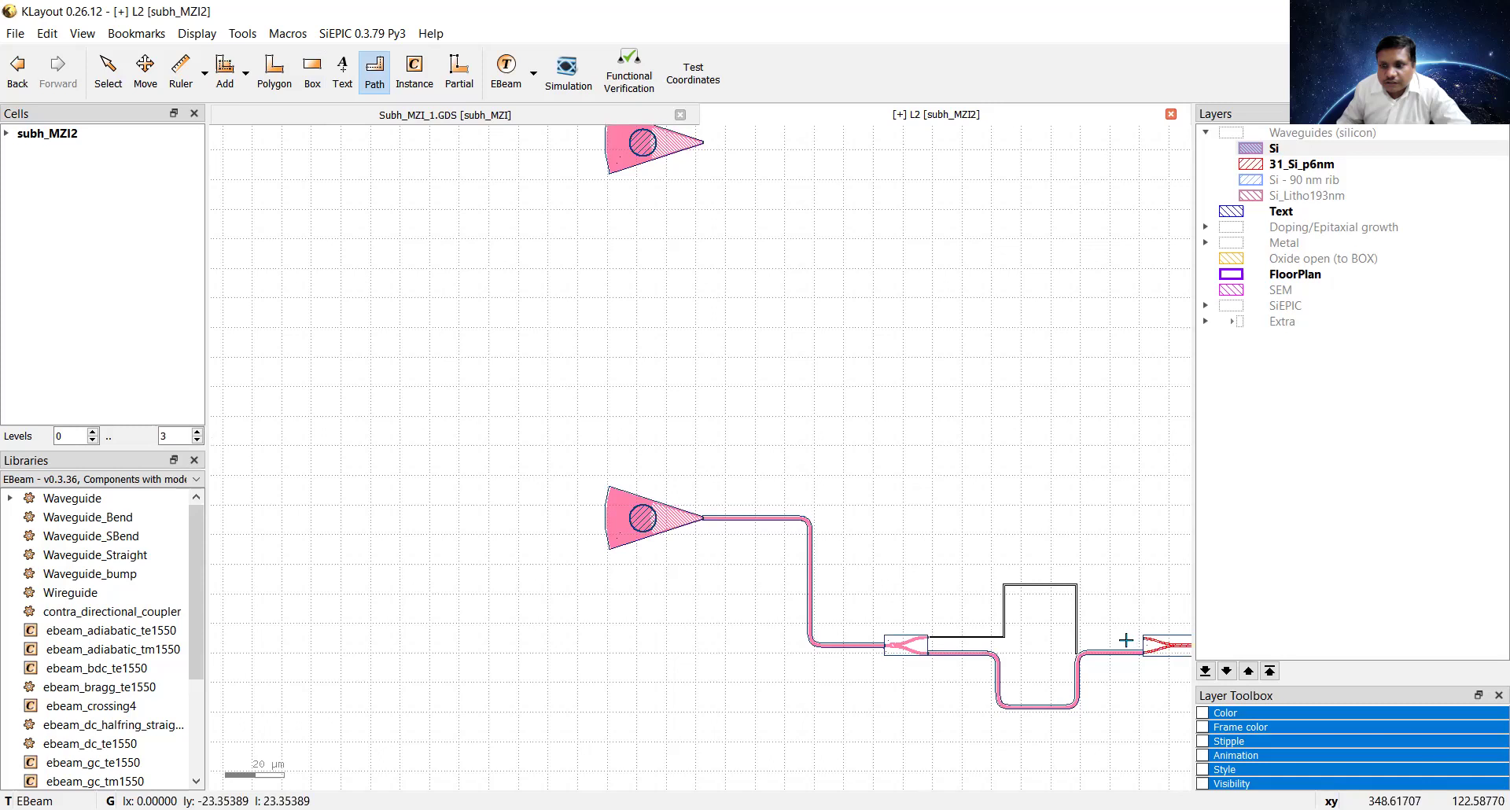
{"action": "scroll", "coordinate": [1126, 640], "scroll_direction": "up", "scroll_amount": 2}
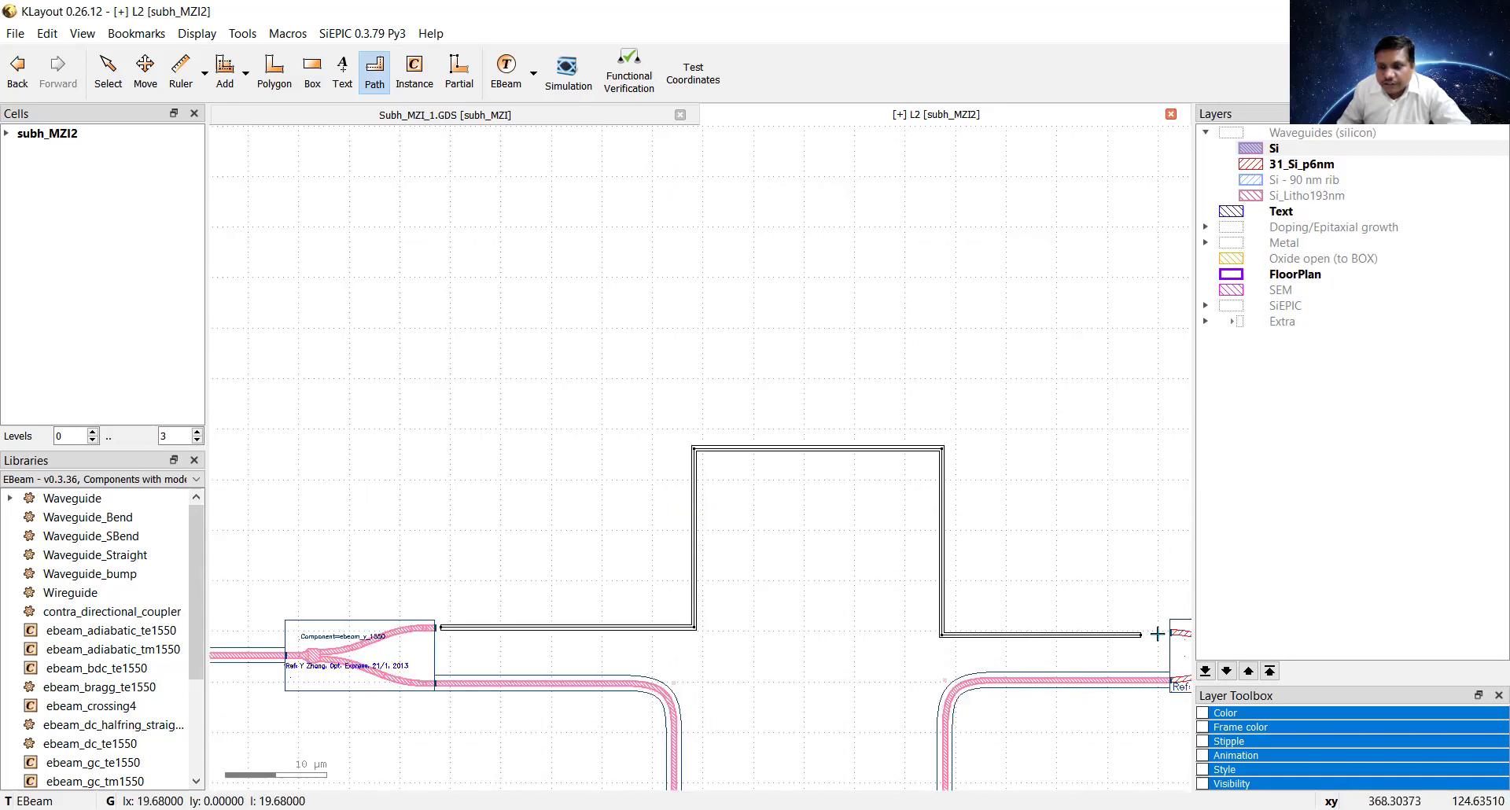
{"action": "scroll", "coordinate": [1157, 633], "scroll_direction": "up", "scroll_amount": 1}
{"action": "scroll", "coordinate": [1160, 633], "scroll_direction": "up", "scroll_amount": 3}
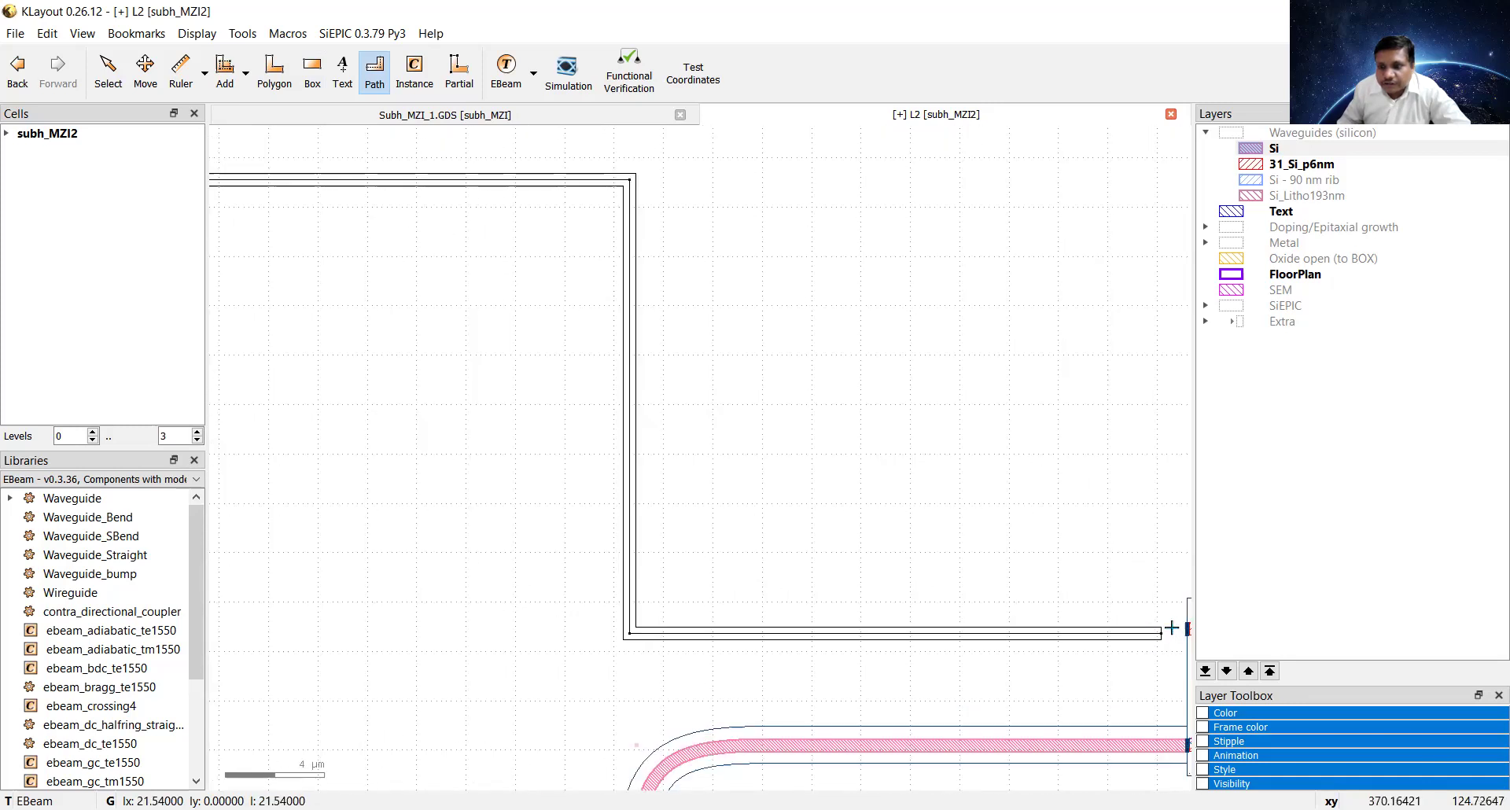
{"action": "scroll", "coordinate": [1172, 628], "scroll_direction": "down", "scroll_amount": 1}
{"action": "double_click", "coordinate": [1172, 629]}
Step: Convert the upper arm path between the Y-splitter and the broadband coupler to a waveguide with SiEPIC's Path to Waveguide
{"action": "left_click", "coordinate": [367, 35]}
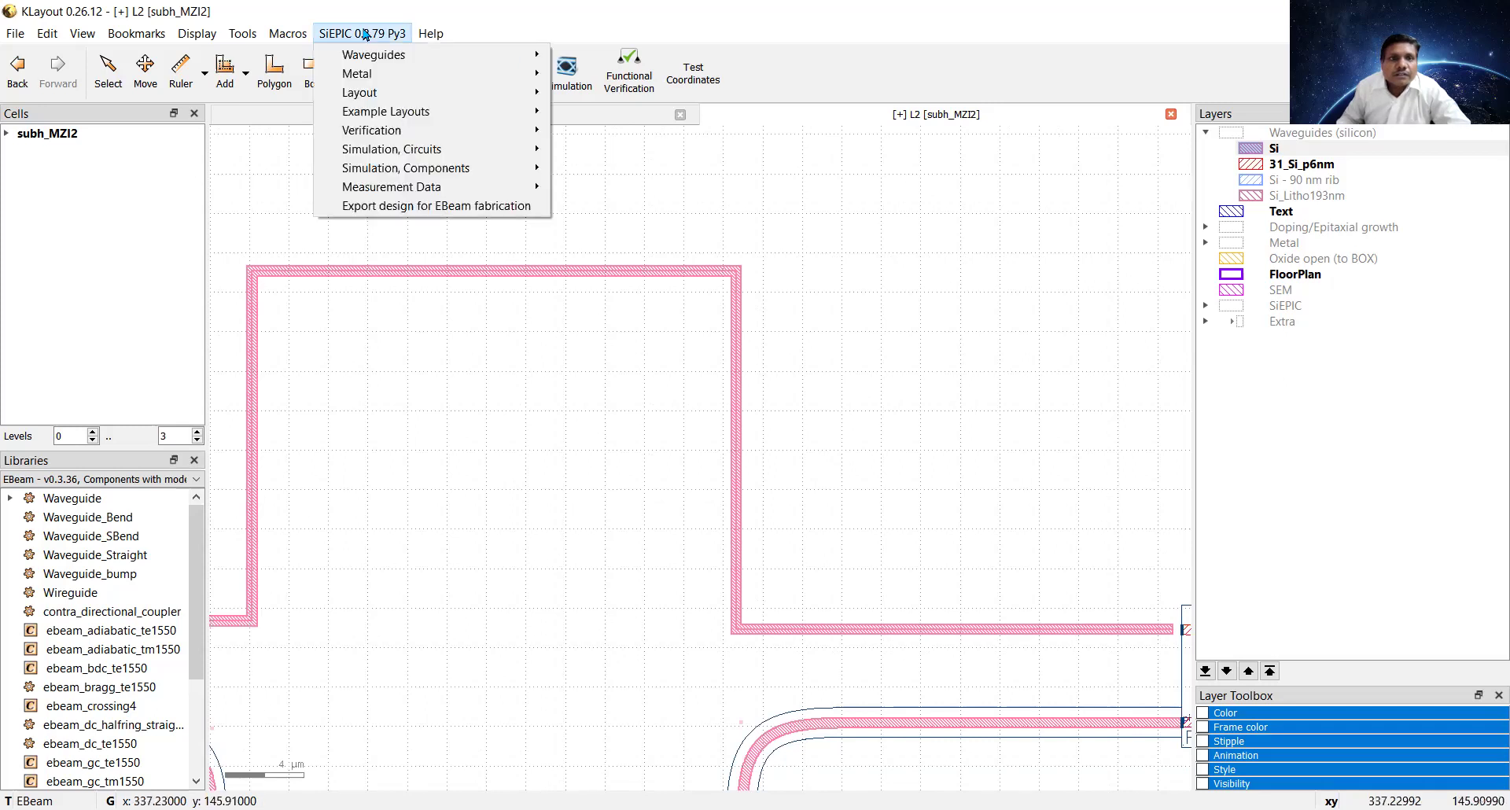
{"action": "mouse_move", "coordinate": [366, 54]}
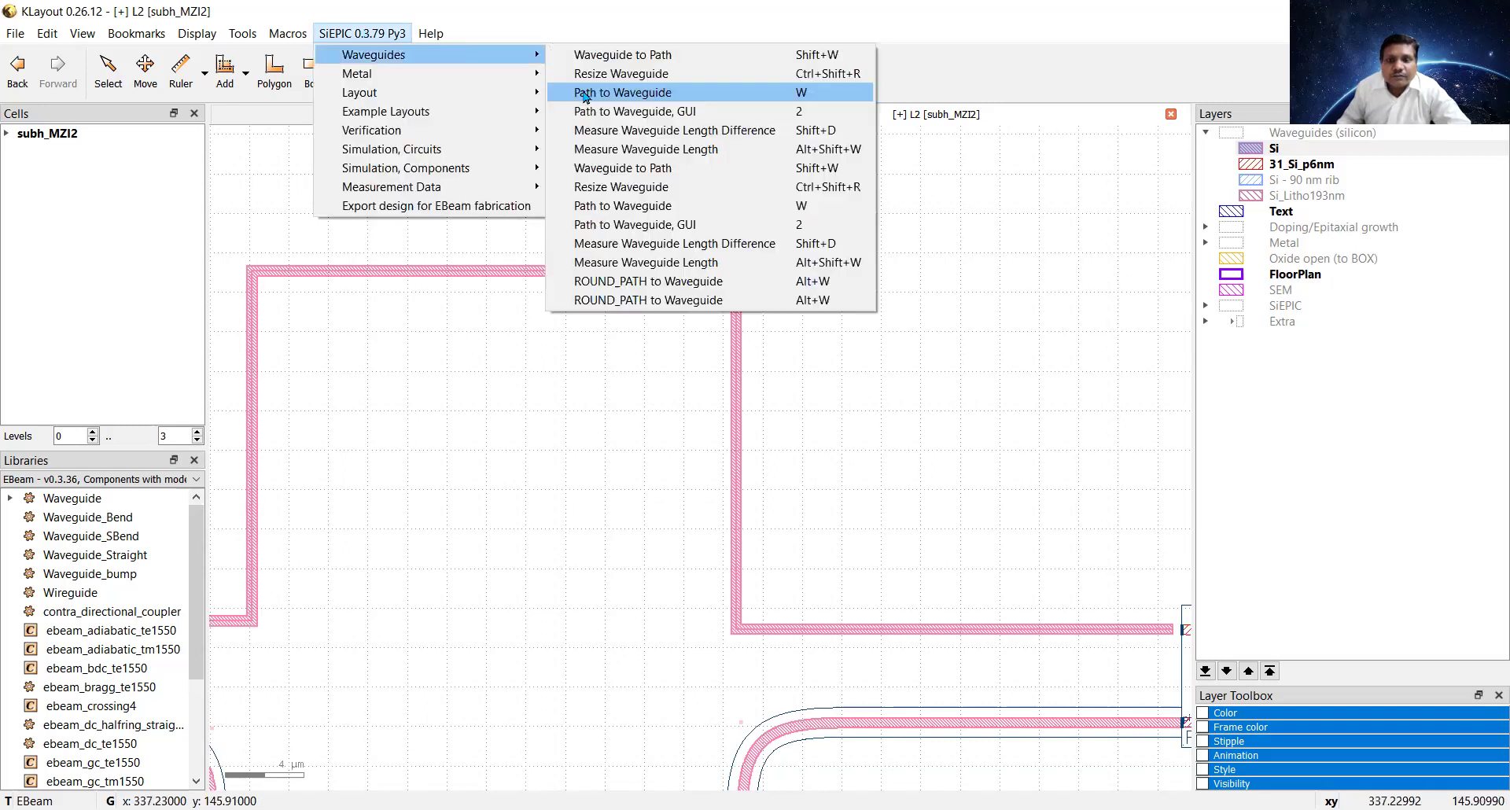
{"action": "left_click", "coordinate": [601, 623]}
Step: Draw a Si path from the broadband coupler's lower output about 35 µm right, 82 µm down and 254 µm left to the bottom grating coupler's tip
{"action": "scroll", "coordinate": [579, 590], "scroll_direction": "down", "scroll_amount": 3}
{"action": "scroll", "coordinate": [560, 458], "scroll_direction": "down", "scroll_amount": 2}
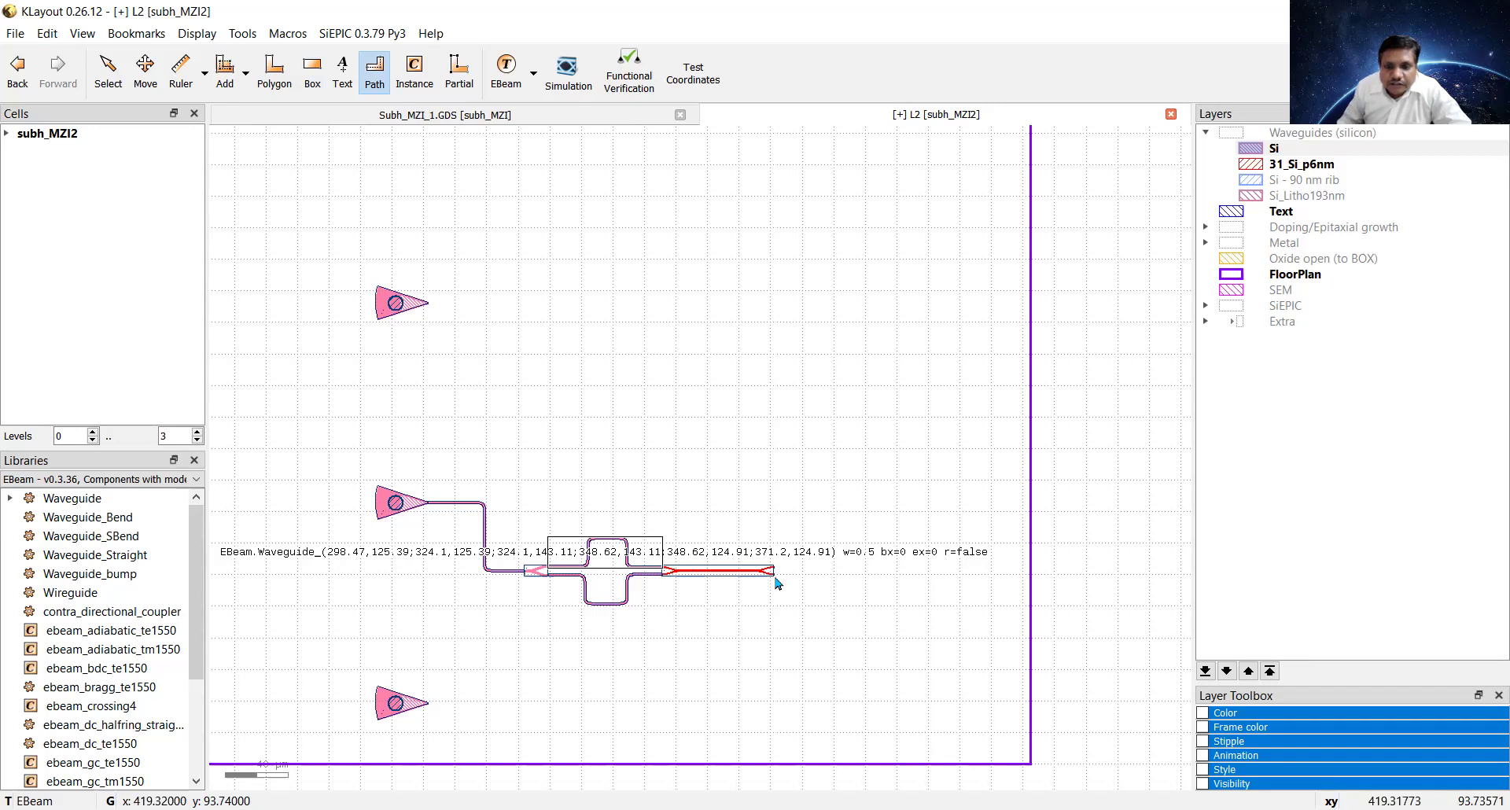
{"action": "scroll", "coordinate": [780, 582], "scroll_direction": "up", "scroll_amount": 2}
{"action": "scroll", "coordinate": [822, 500], "scroll_direction": "up", "scroll_amount": 3}
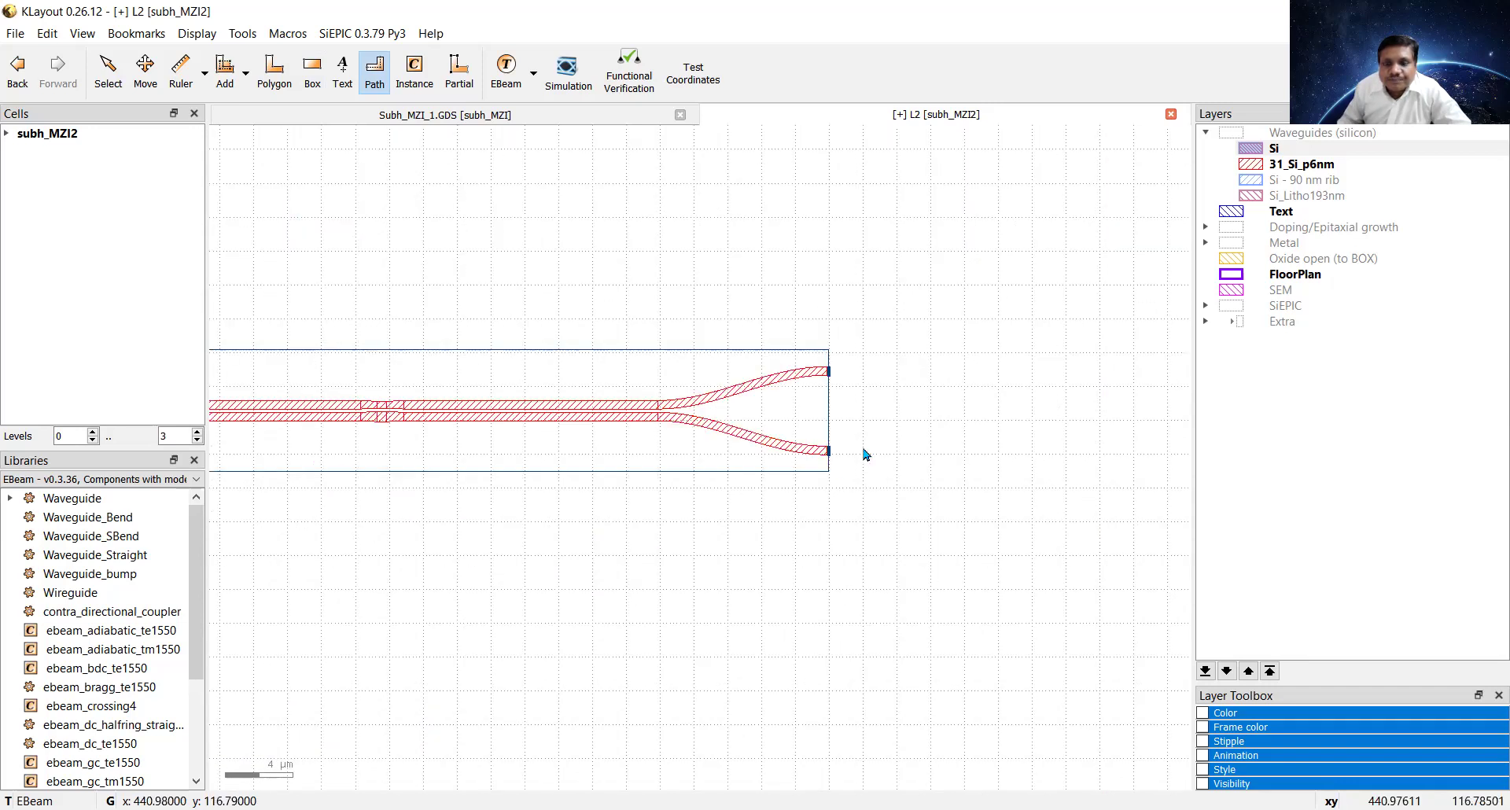
{"action": "scroll", "coordinate": [866, 454], "scroll_direction": "up", "scroll_amount": 1}
{"action": "scroll", "coordinate": [745, 337], "scroll_direction": "up", "scroll_amount": 3}
{"action": "left_click", "coordinate": [743, 335]}
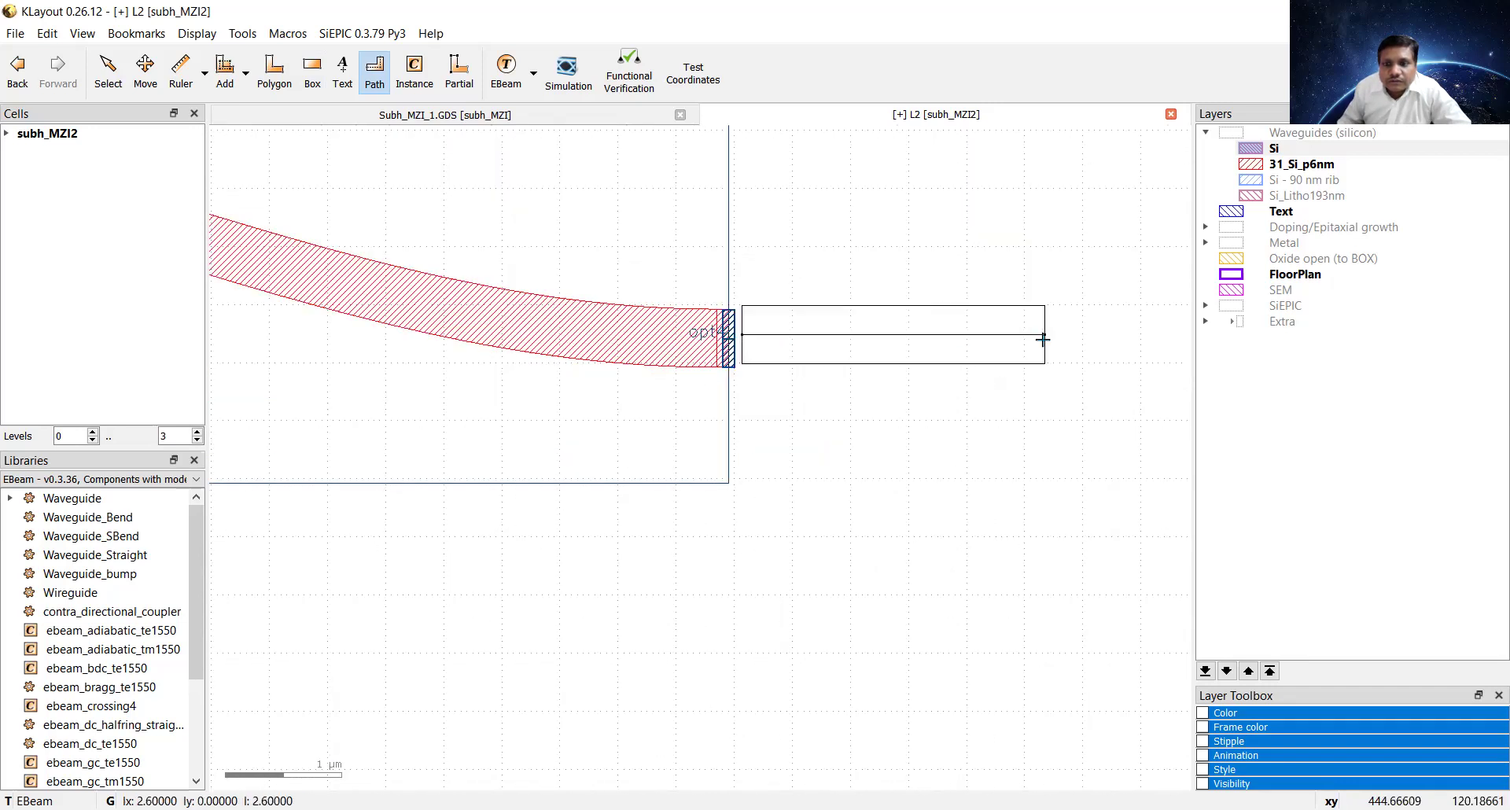
{"action": "scroll", "coordinate": [1132, 364], "scroll_direction": "down", "scroll_amount": 2}
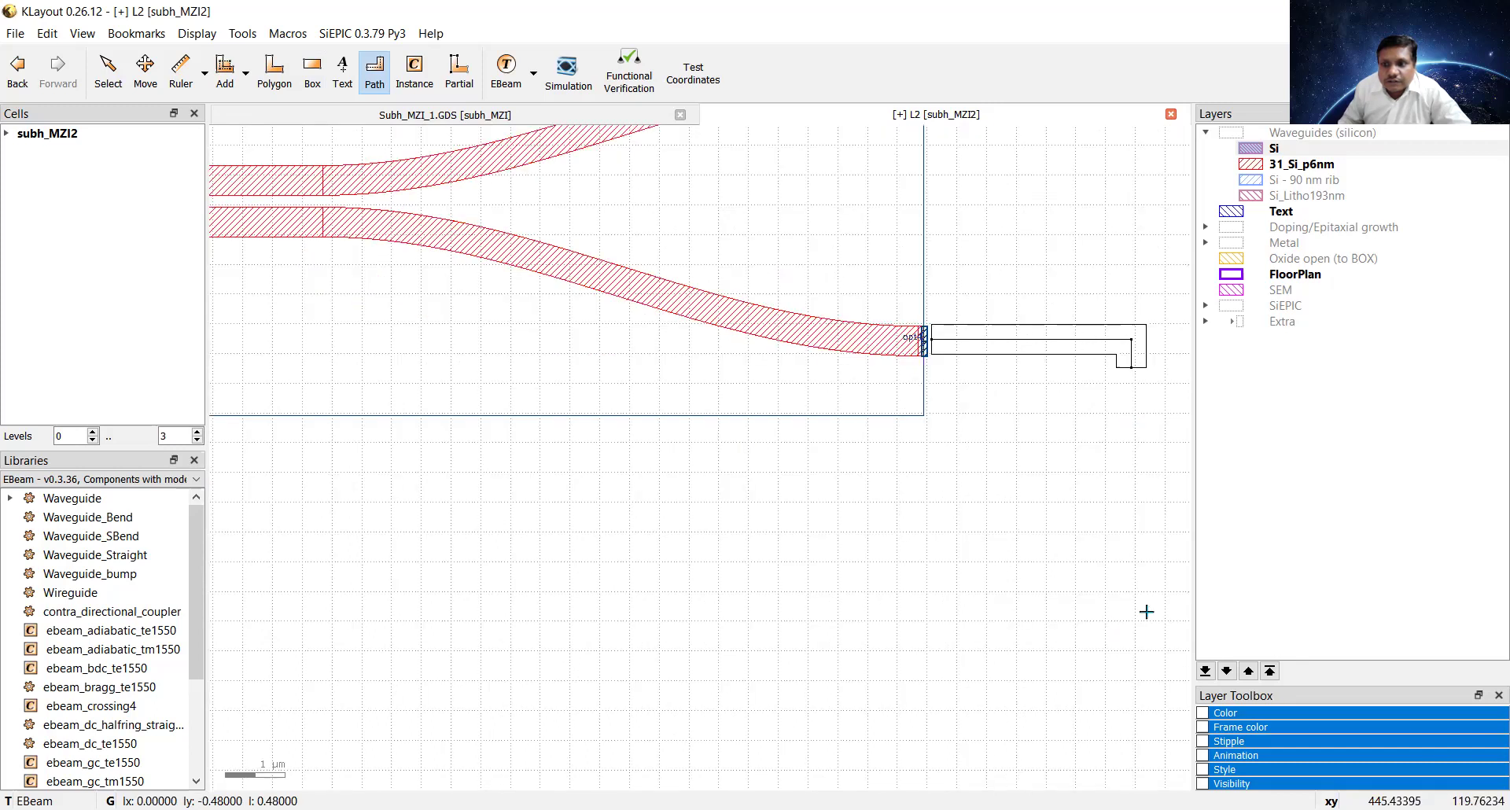
{"action": "scroll", "coordinate": [1156, 653], "scroll_direction": "down", "scroll_amount": 2}
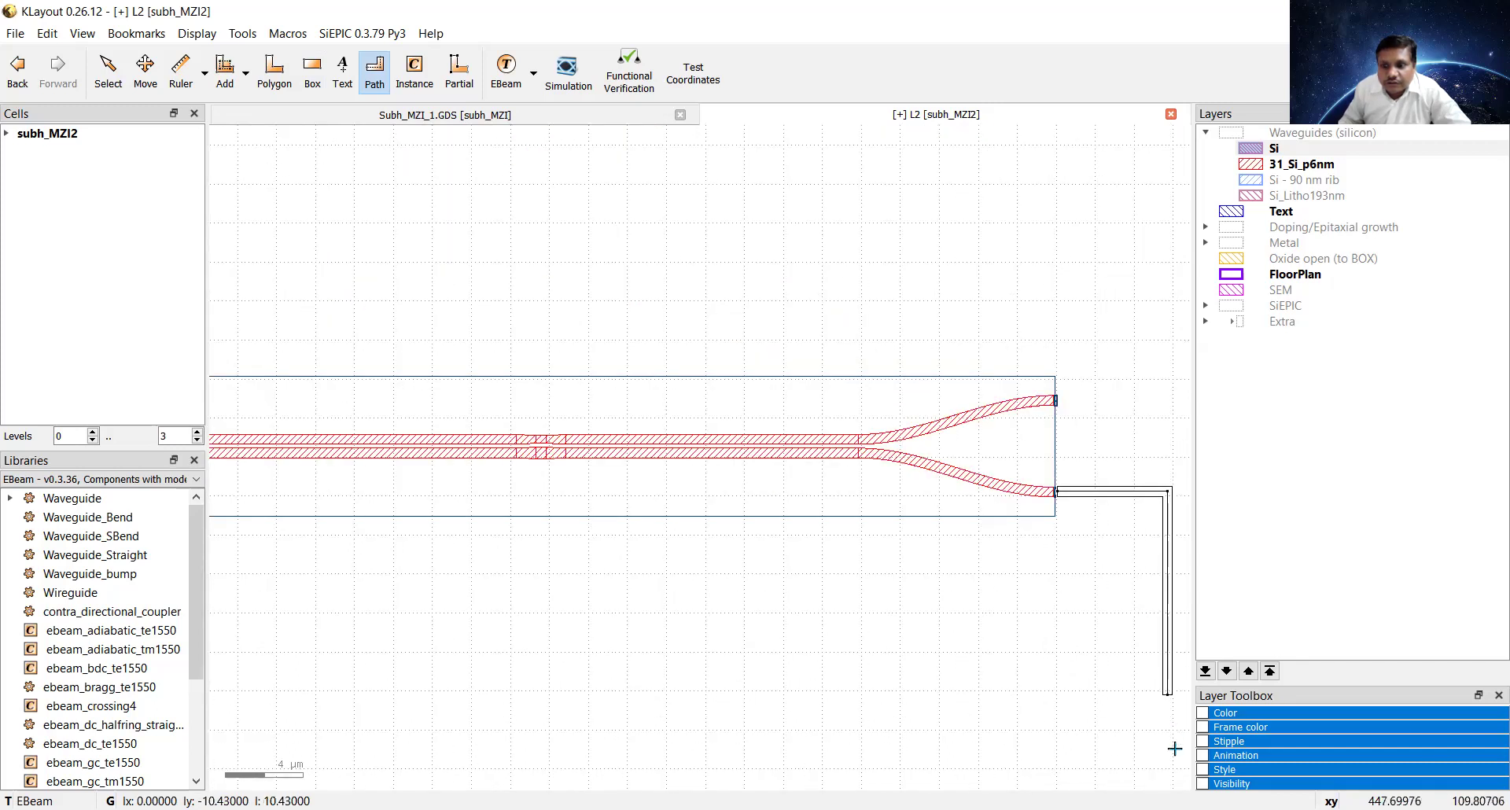
{"action": "scroll", "coordinate": [1178, 748], "scroll_direction": "down", "scroll_amount": 2}
{"action": "scroll", "coordinate": [1176, 753], "scroll_direction": "down", "scroll_amount": 1}
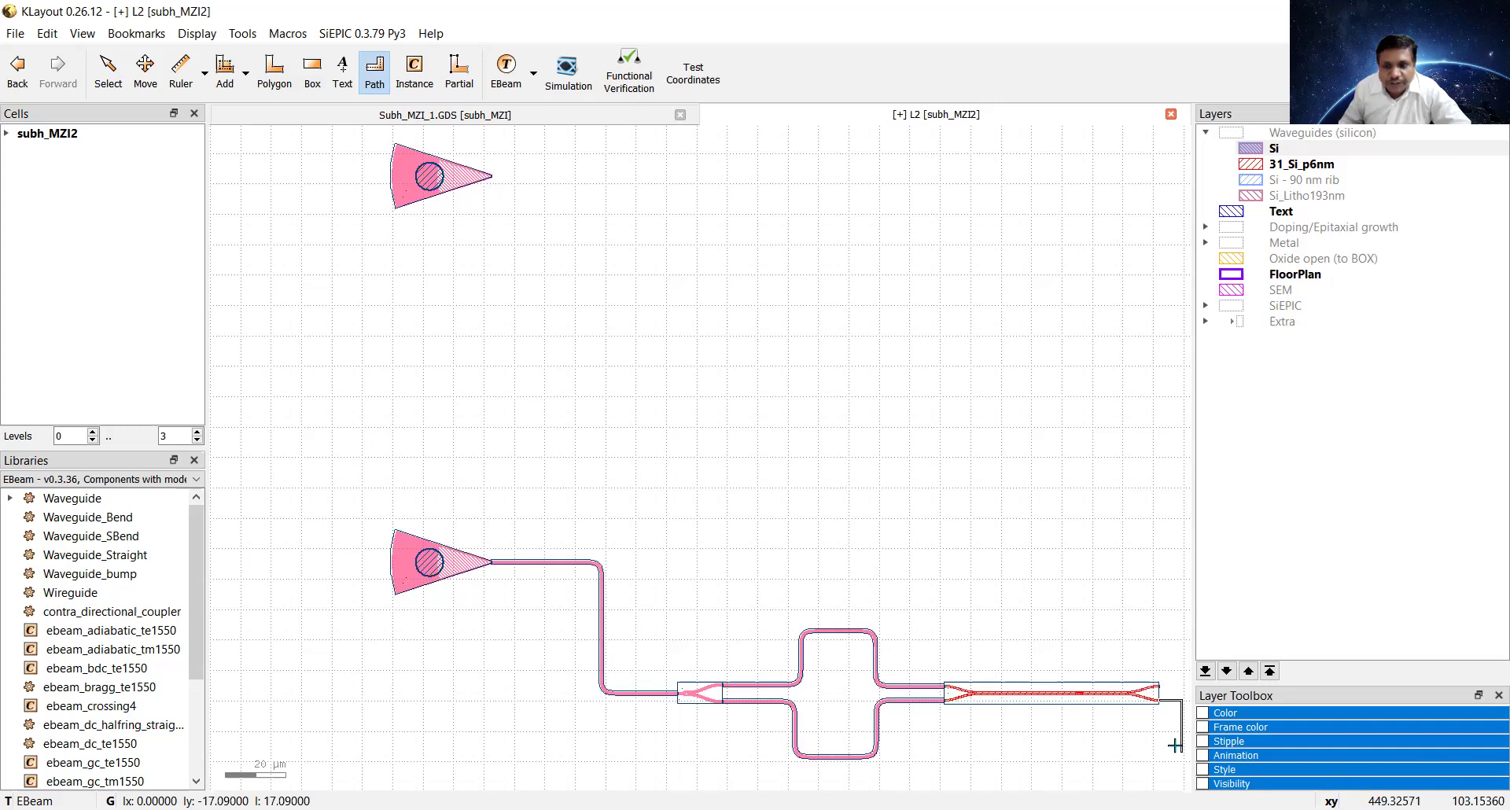
{"action": "key", "text": "F2"}
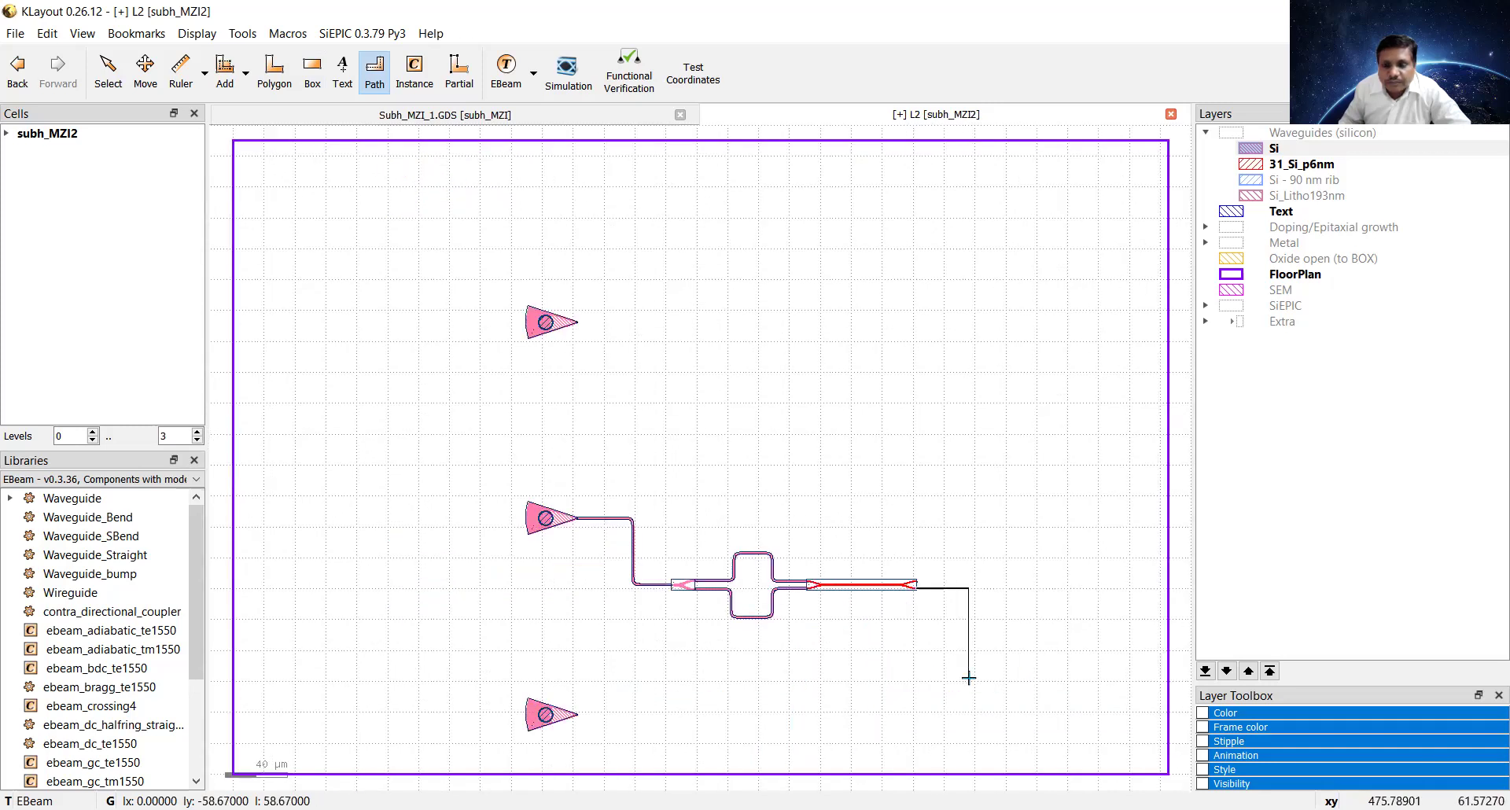
{"action": "left_click", "coordinate": [967, 718]}
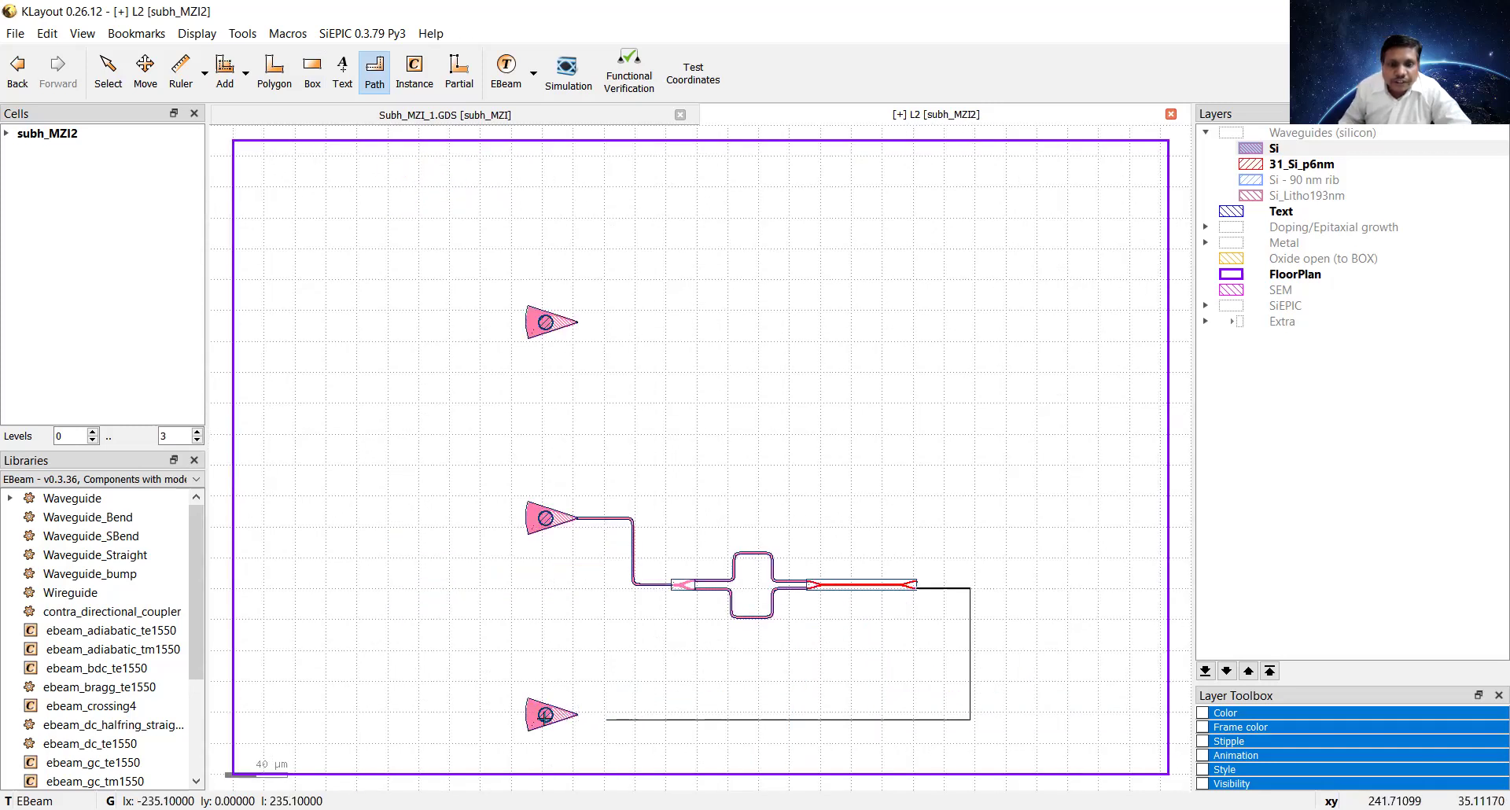
{"action": "scroll", "coordinate": [579, 715], "scroll_direction": "up", "scroll_amount": 5}
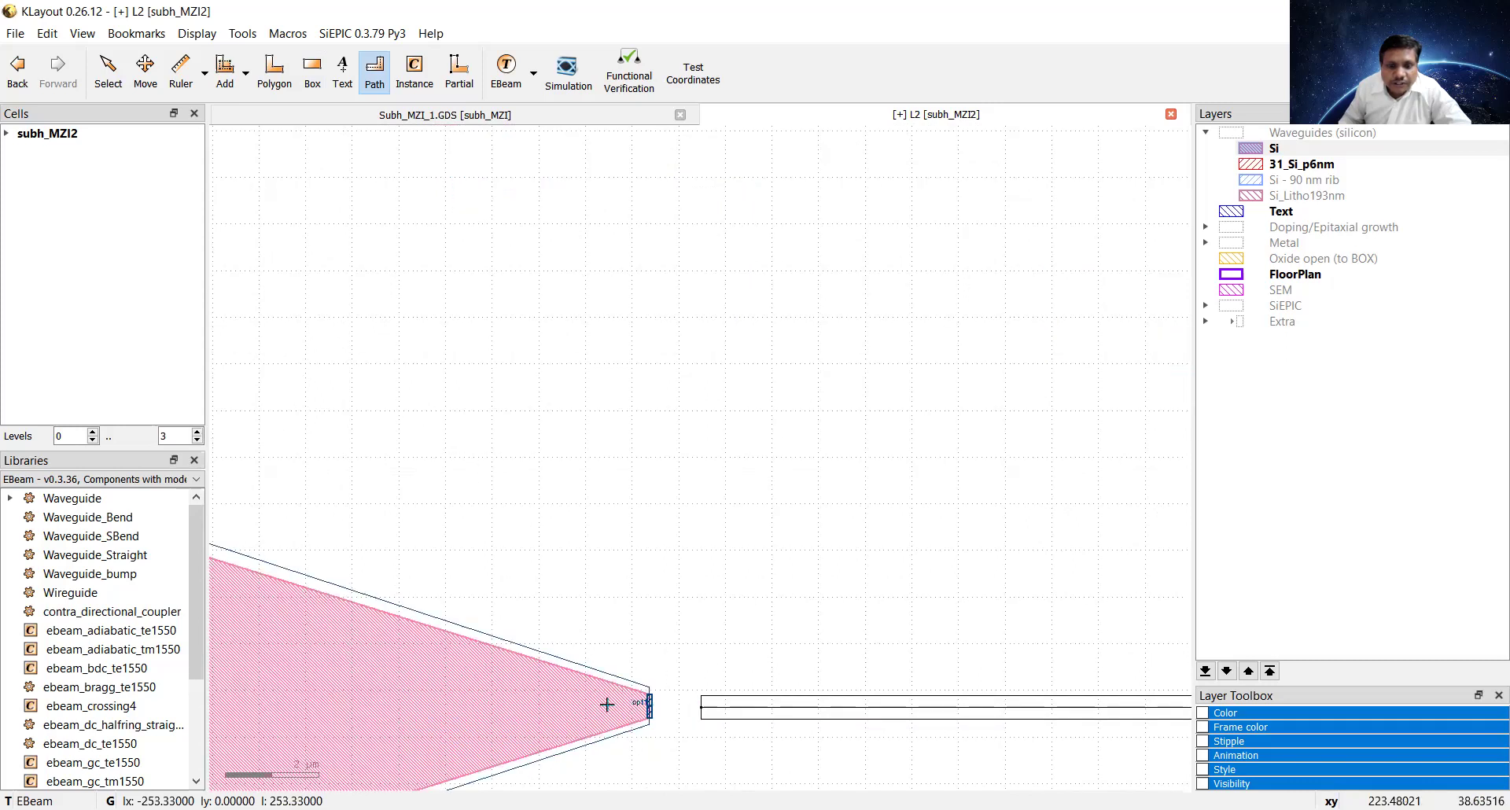
{"action": "scroll", "coordinate": [606, 705], "scroll_direction": "up", "scroll_amount": 3}
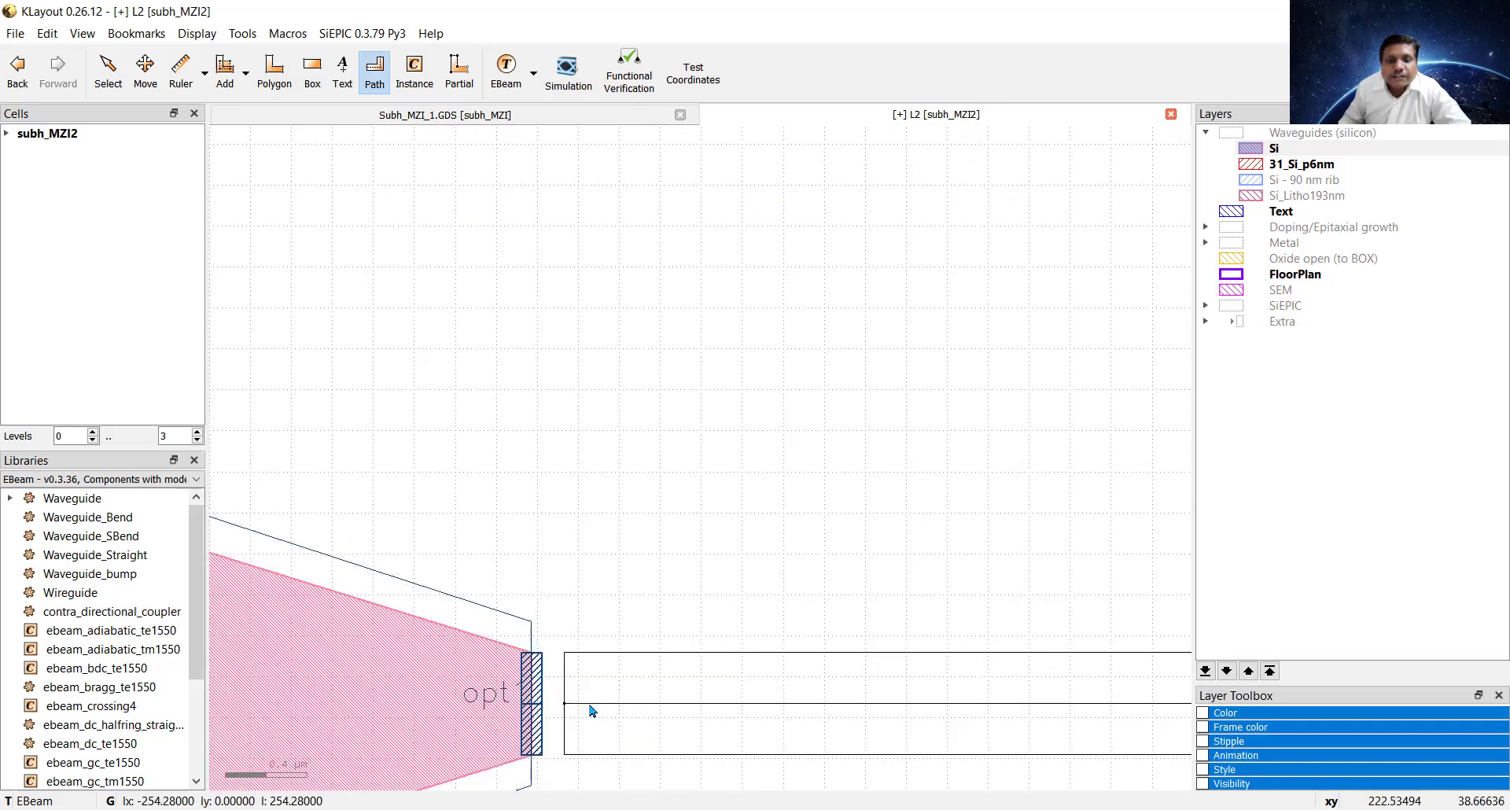
{"action": "double_click", "coordinate": [591, 708]}
Step: Convert the path between the broadband coupler and the bottom grating coupler to a waveguide with SiEPIC's Path to Waveguide
{"action": "scroll", "coordinate": [461, 344], "scroll_direction": "down", "scroll_amount": 6}
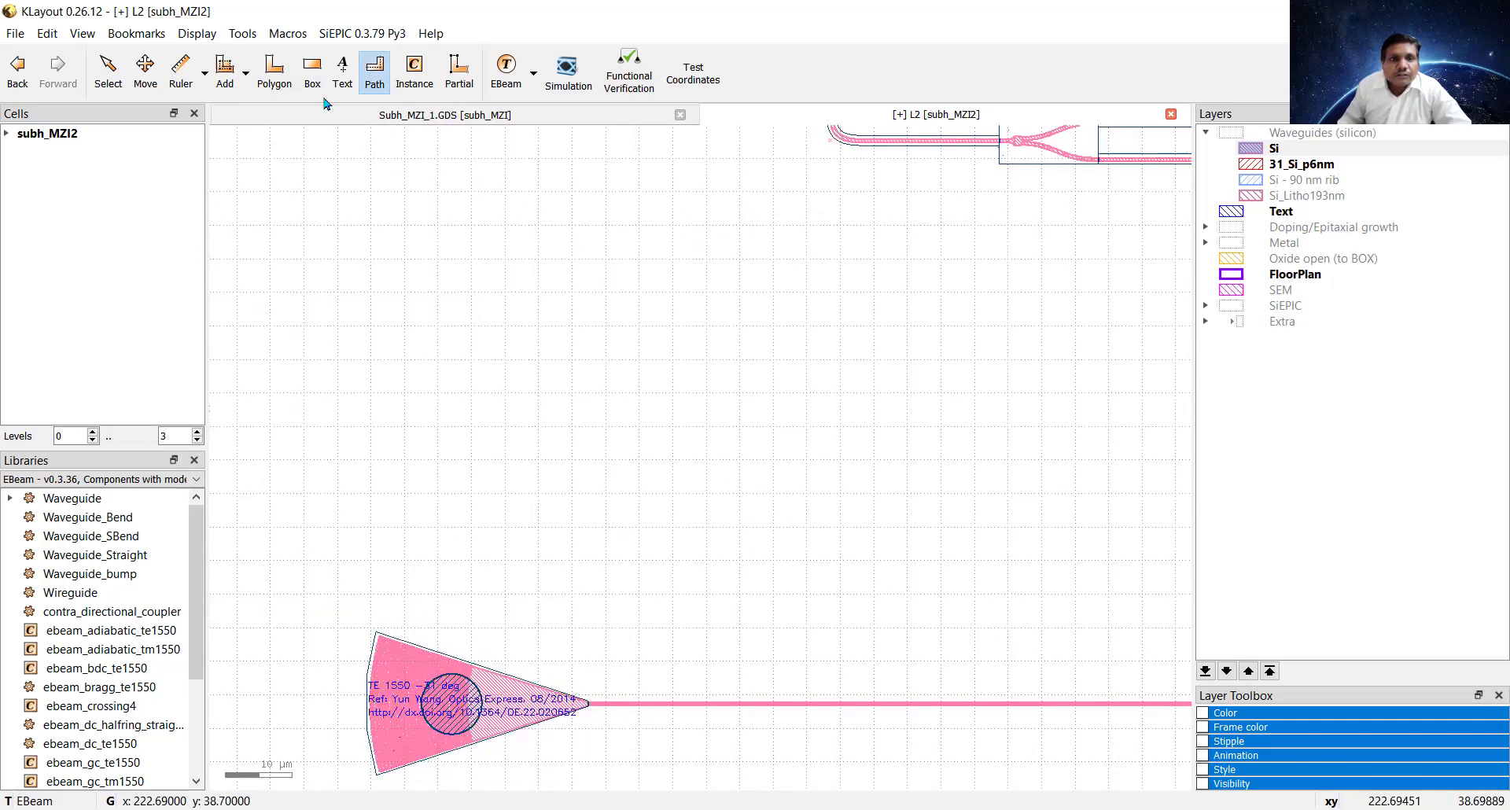
{"action": "left_click", "coordinate": [346, 34]}
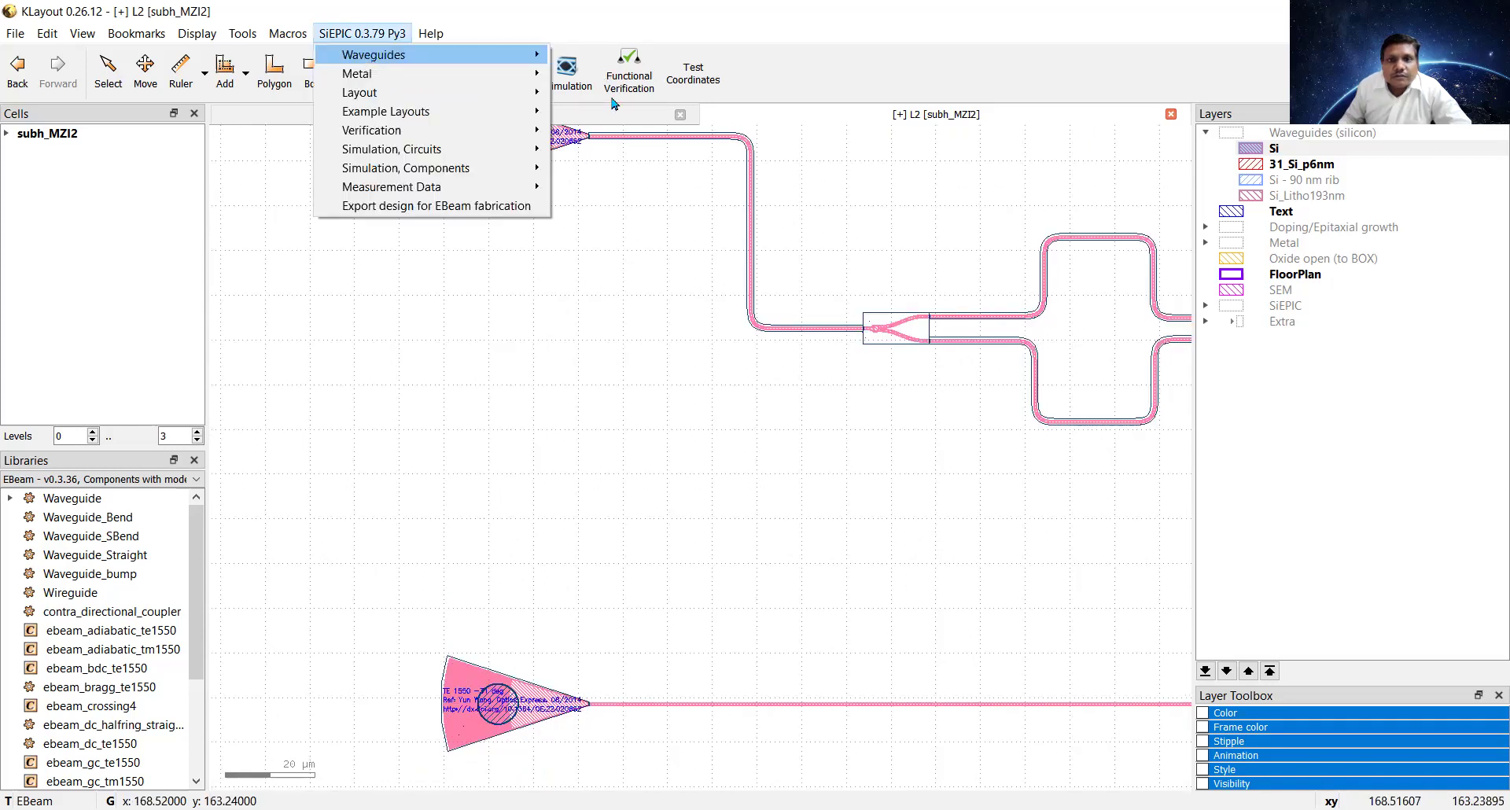
{"action": "mouse_move", "coordinate": [374, 55]}
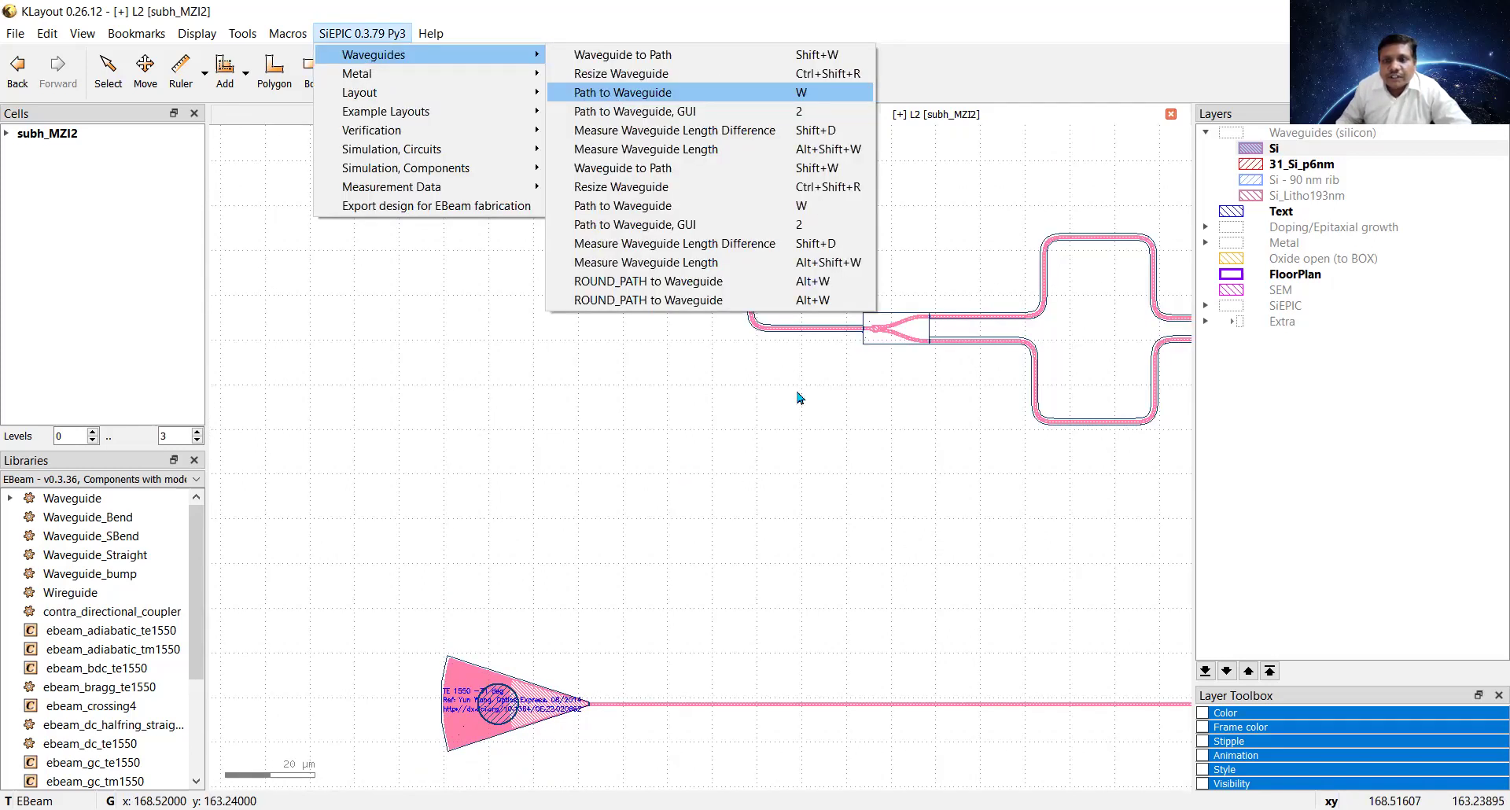
{"action": "key", "text": "Return"}
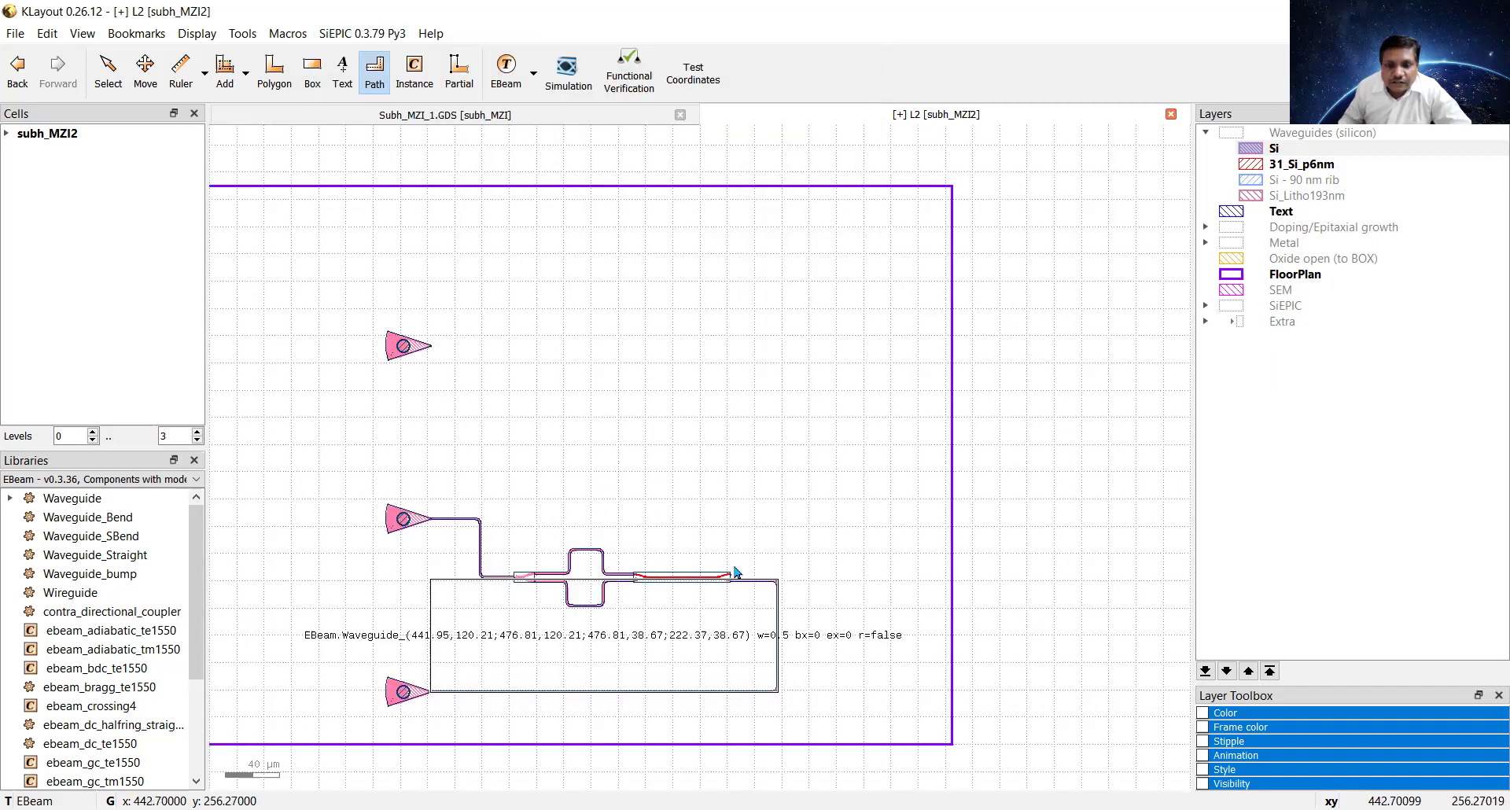
Step: Draw a Si path from the broadband coupler's upper output about 23 µm right, 168 µm up and 243 µm left to the top grating coupler's tip
{"action": "scroll", "coordinate": [739, 582], "scroll_direction": "up", "scroll_amount": 2}
{"action": "left_click", "coordinate": [595, 593]}
{"action": "scroll", "coordinate": [595, 593], "scroll_direction": "up", "scroll_amount": 2}
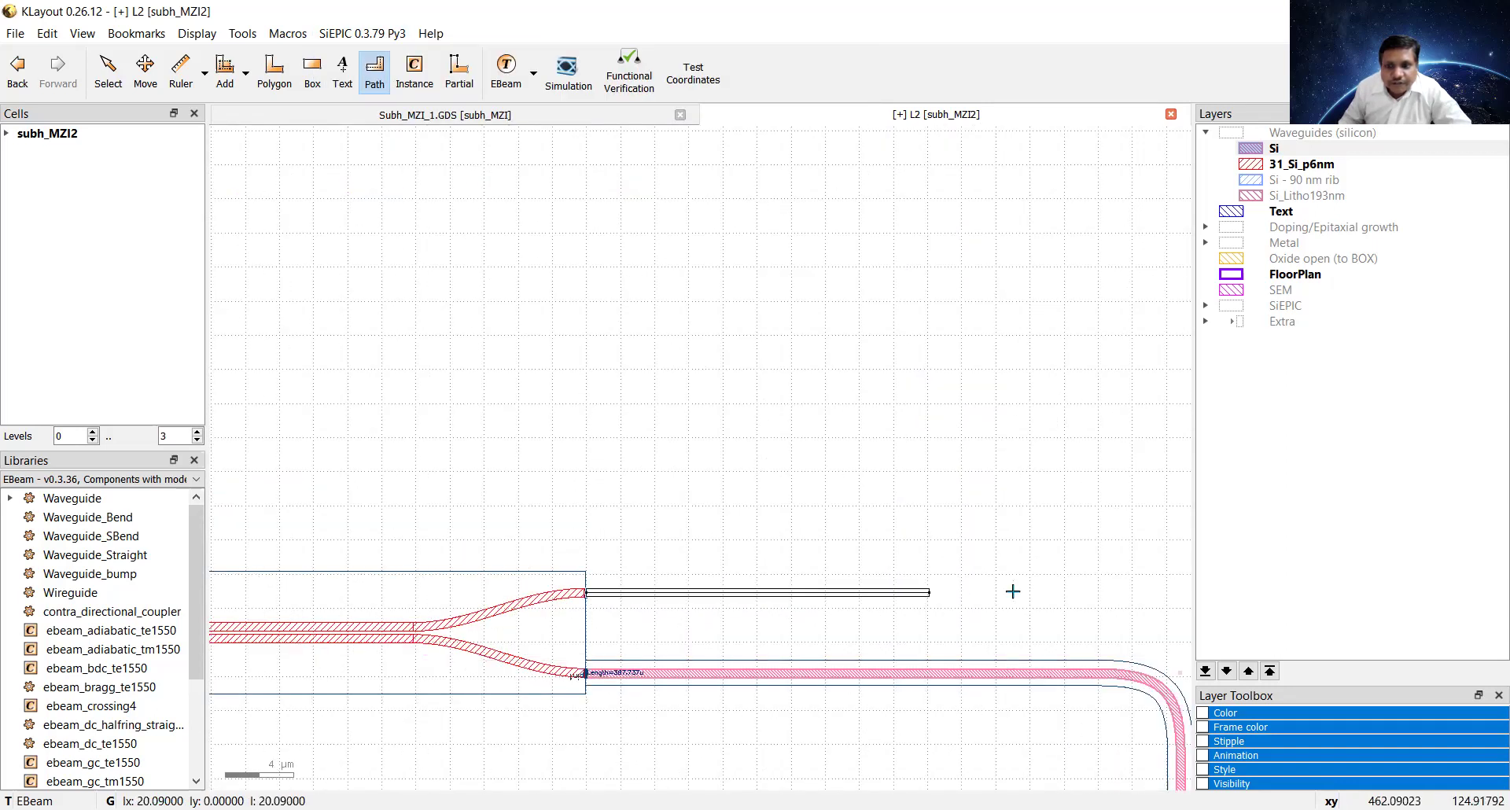
{"action": "left_click", "coordinate": [1020, 593]}
{"action": "scroll", "coordinate": [1017, 426], "scroll_direction": "down", "scroll_amount": 4}
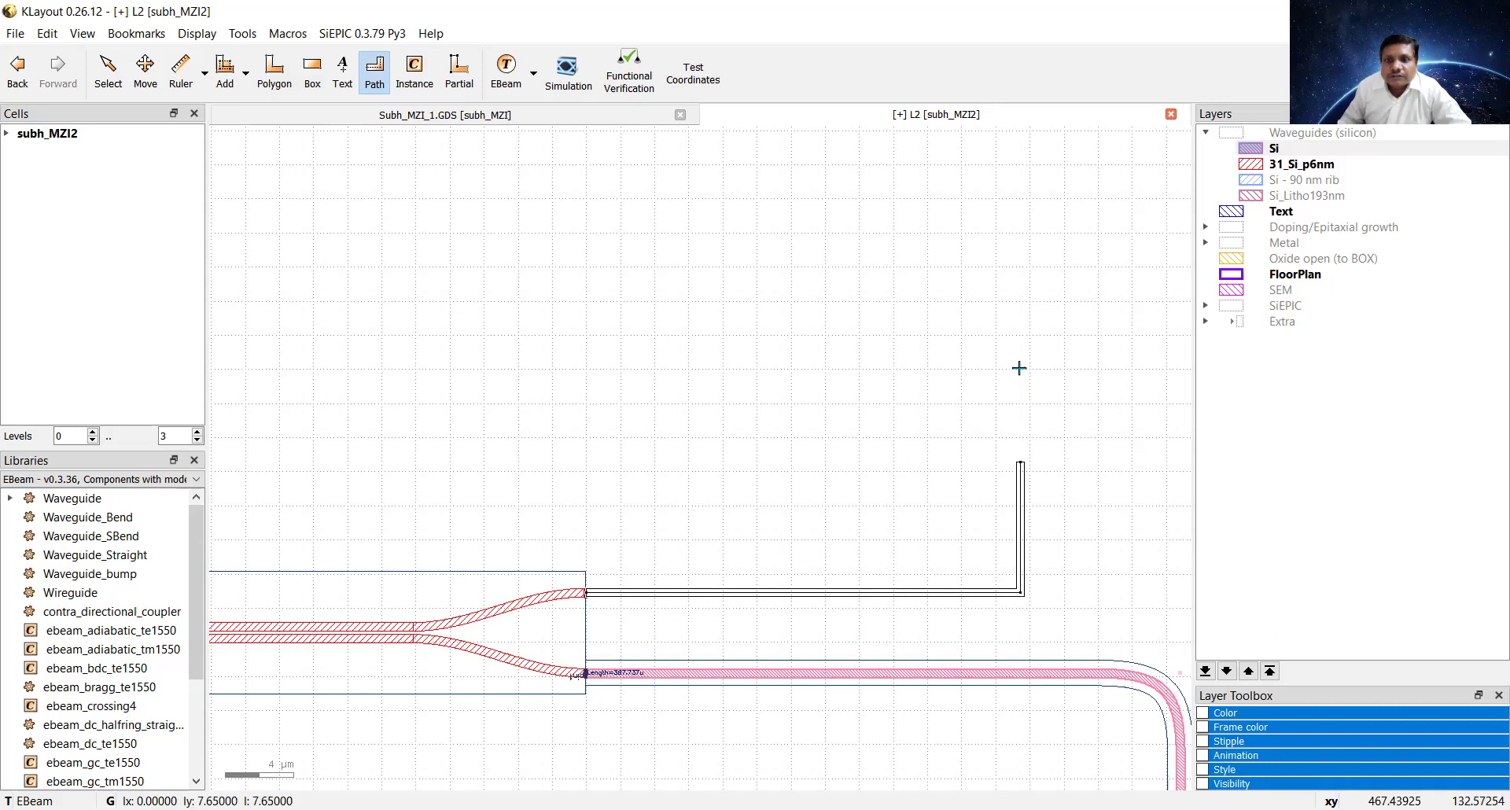
{"action": "scroll", "coordinate": [1013, 254], "scroll_direction": "down", "scroll_amount": 1}
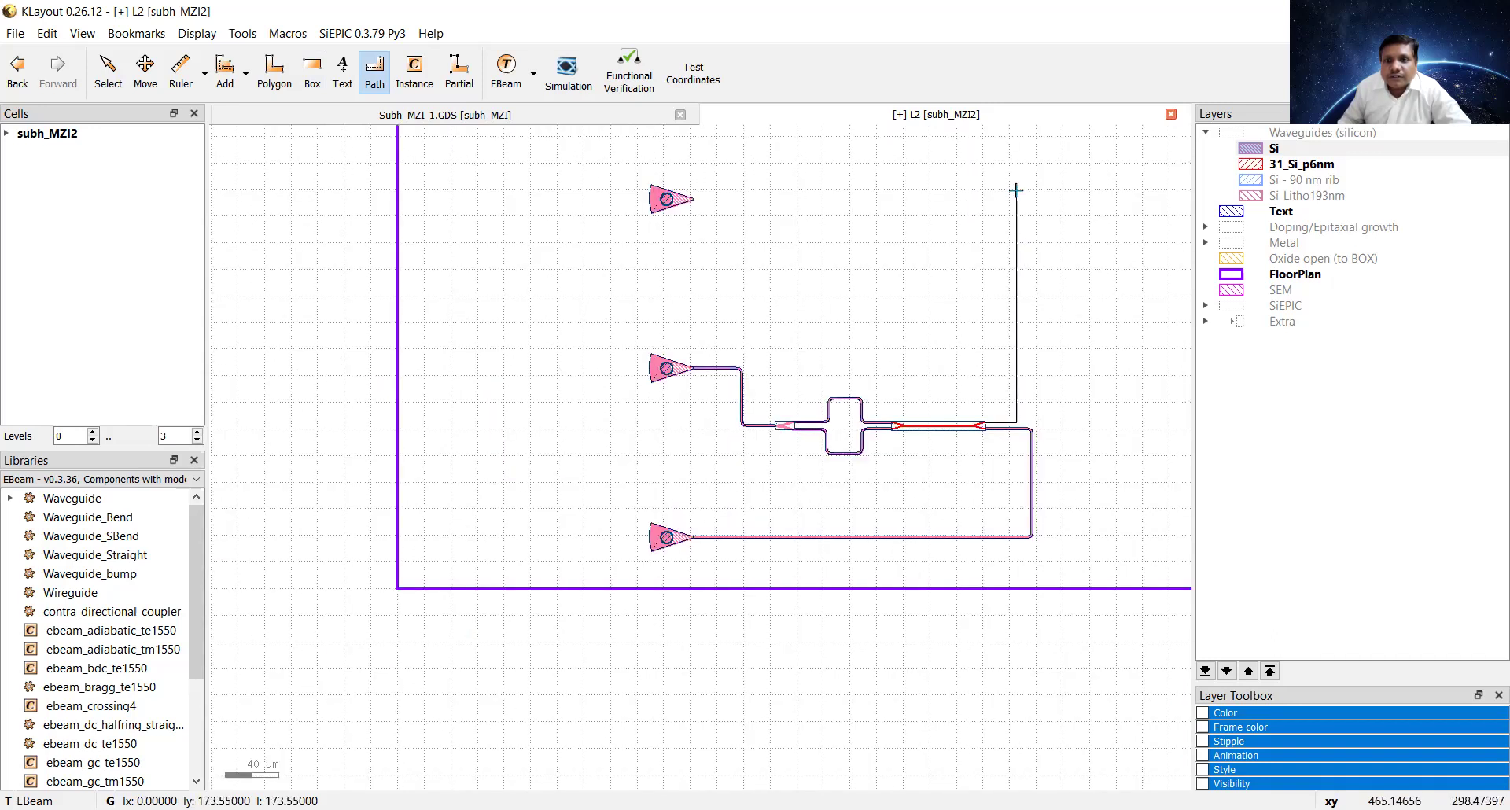
{"action": "left_click", "coordinate": [1015, 190]}
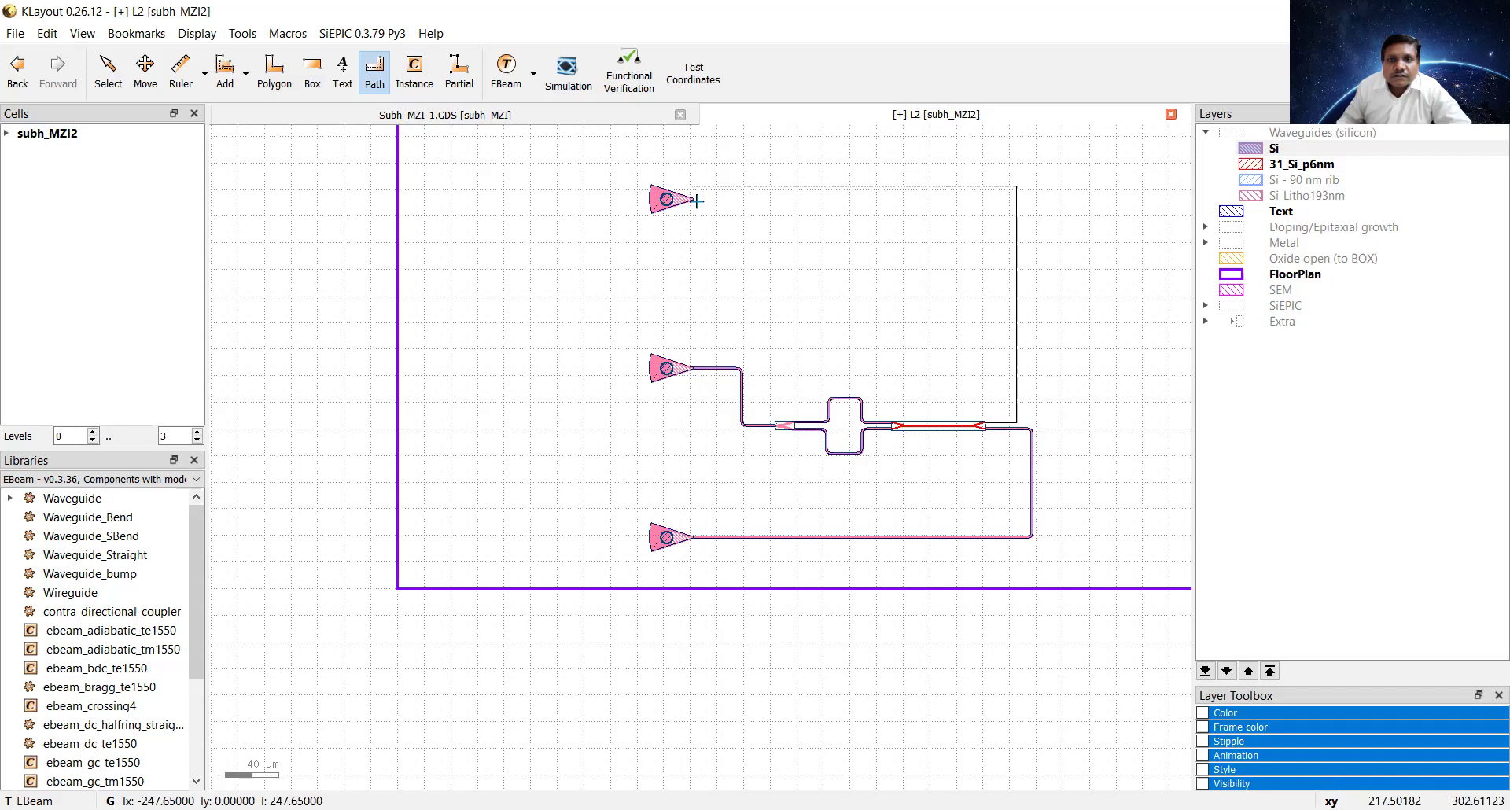
{"action": "scroll", "coordinate": [696, 201], "scroll_direction": "up", "scroll_amount": 3}
{"action": "scroll", "coordinate": [621, 189], "scroll_direction": "up", "scroll_amount": 2}
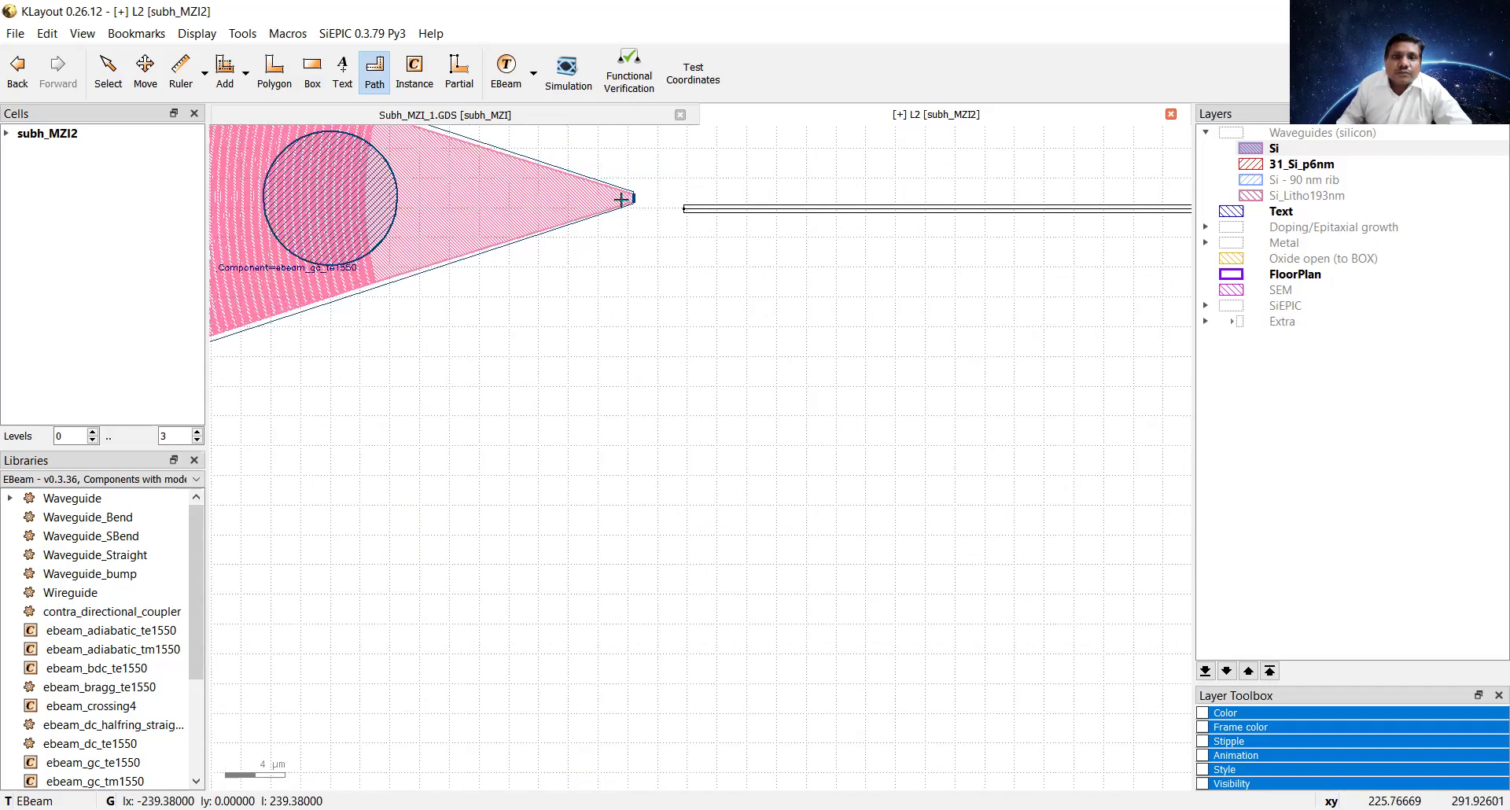
{"action": "scroll", "coordinate": [621, 200], "scroll_direction": "up", "scroll_amount": 2}
{"action": "double_click", "coordinate": [588, 205]}
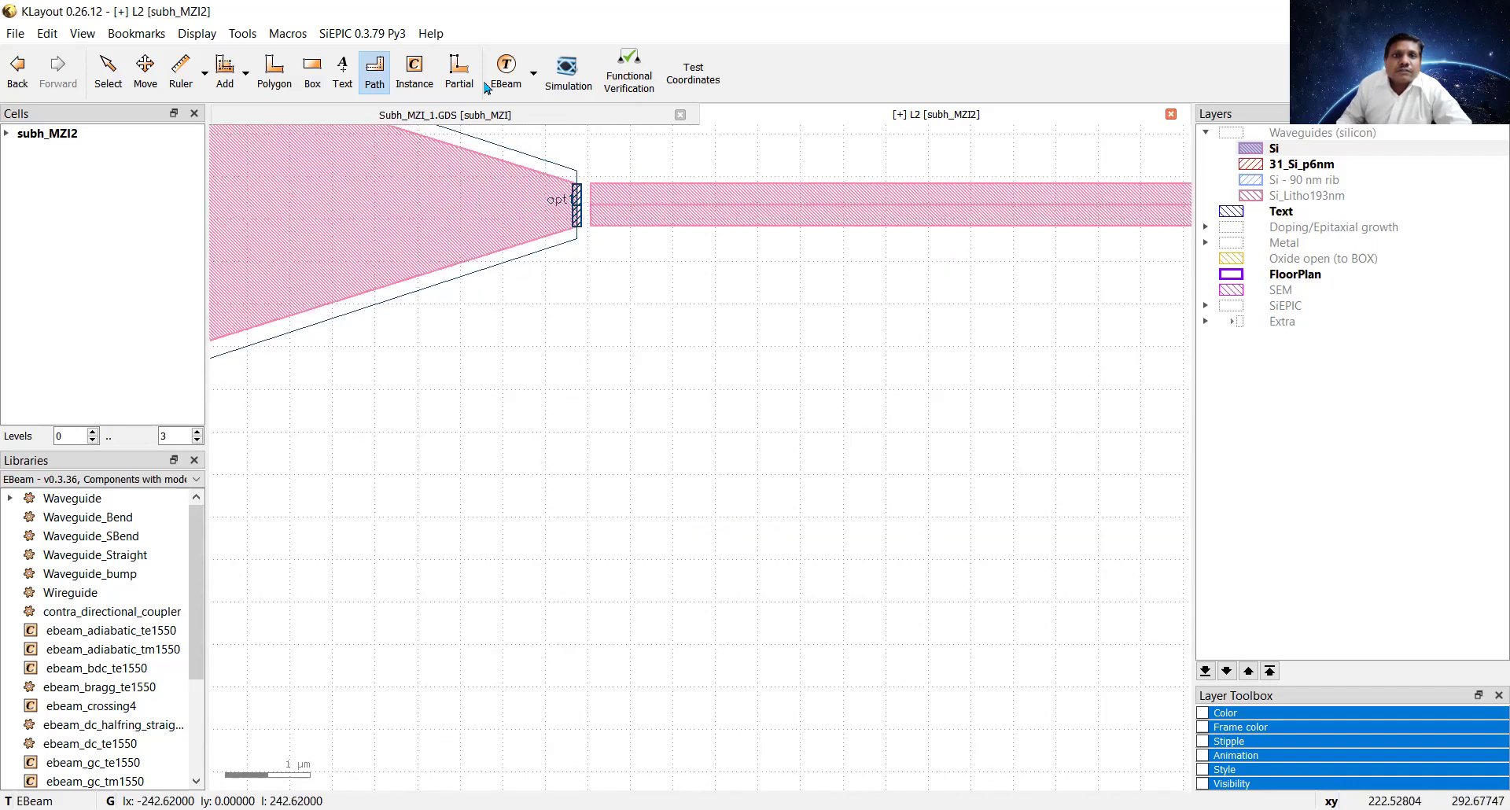
Step: Convert the path between the broadband coupler and the top grating coupler to a waveguide with SiEPIC's Path to Waveguide
{"action": "left_click", "coordinate": [361, 33]}
{"action": "mouse_move", "coordinate": [441, 54]}
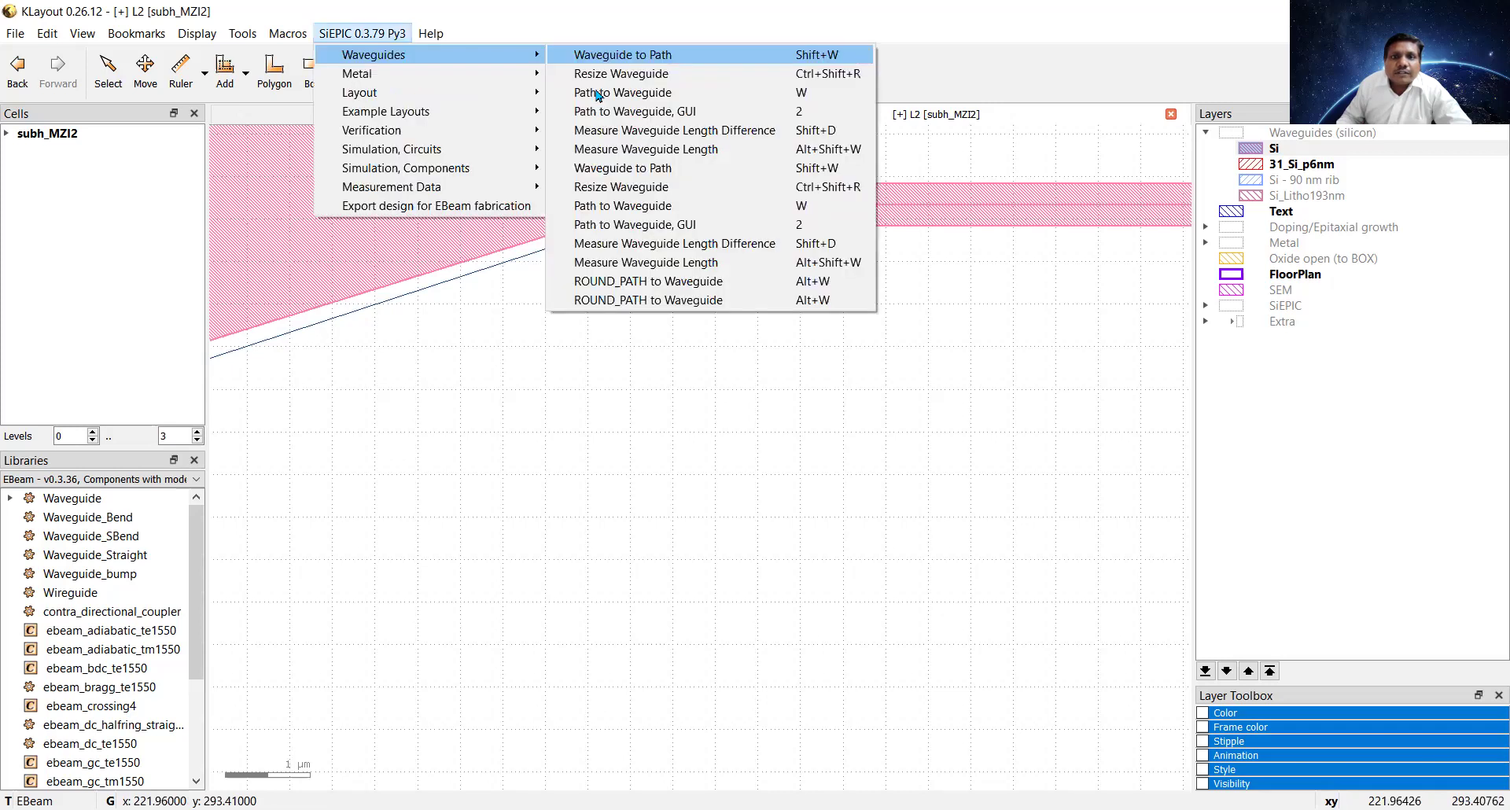
{"action": "left_click", "coordinate": [598, 93]}
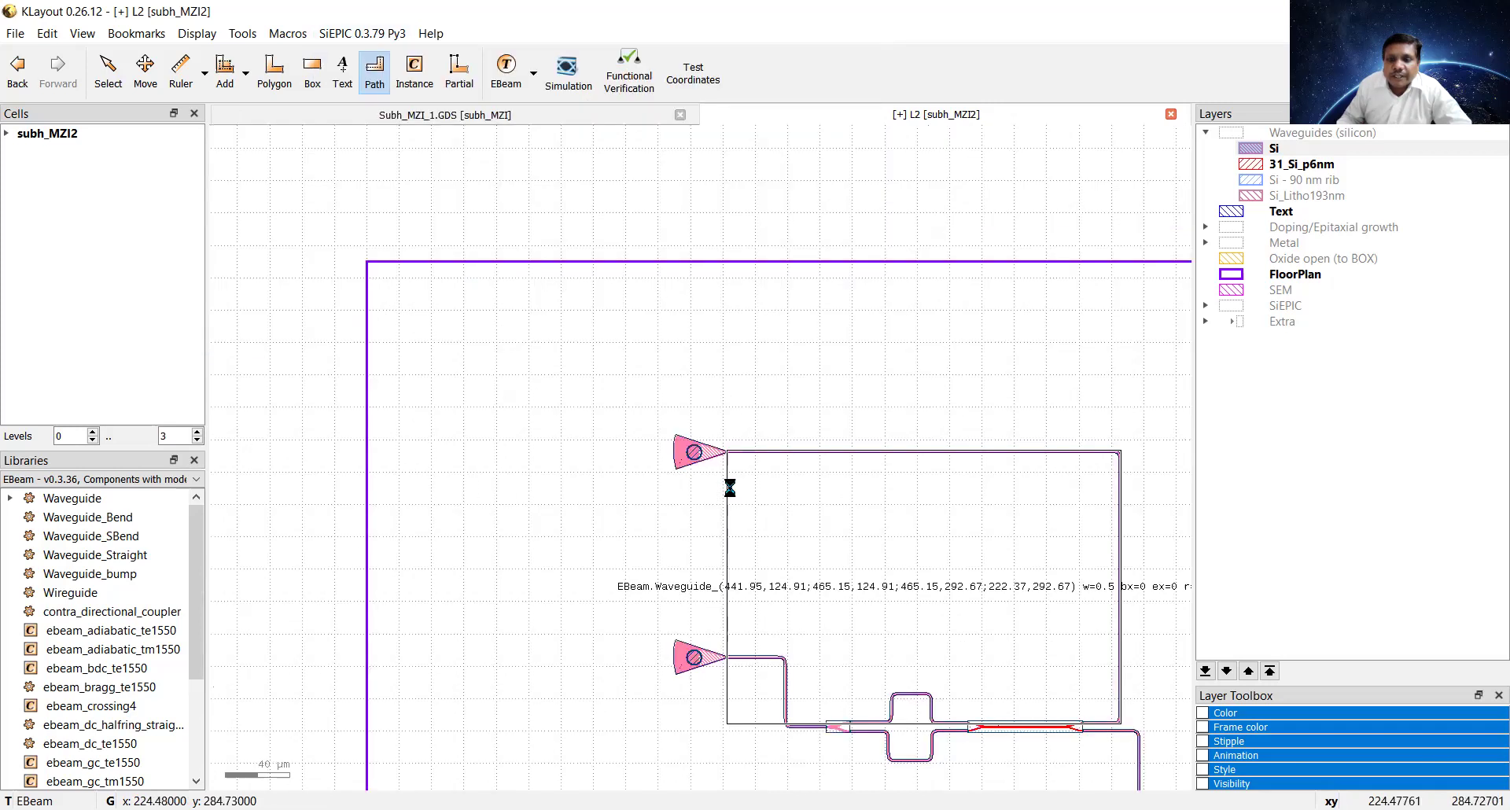
{"action": "scroll", "coordinate": [804, 648], "scroll_direction": "down", "scroll_amount": 3}
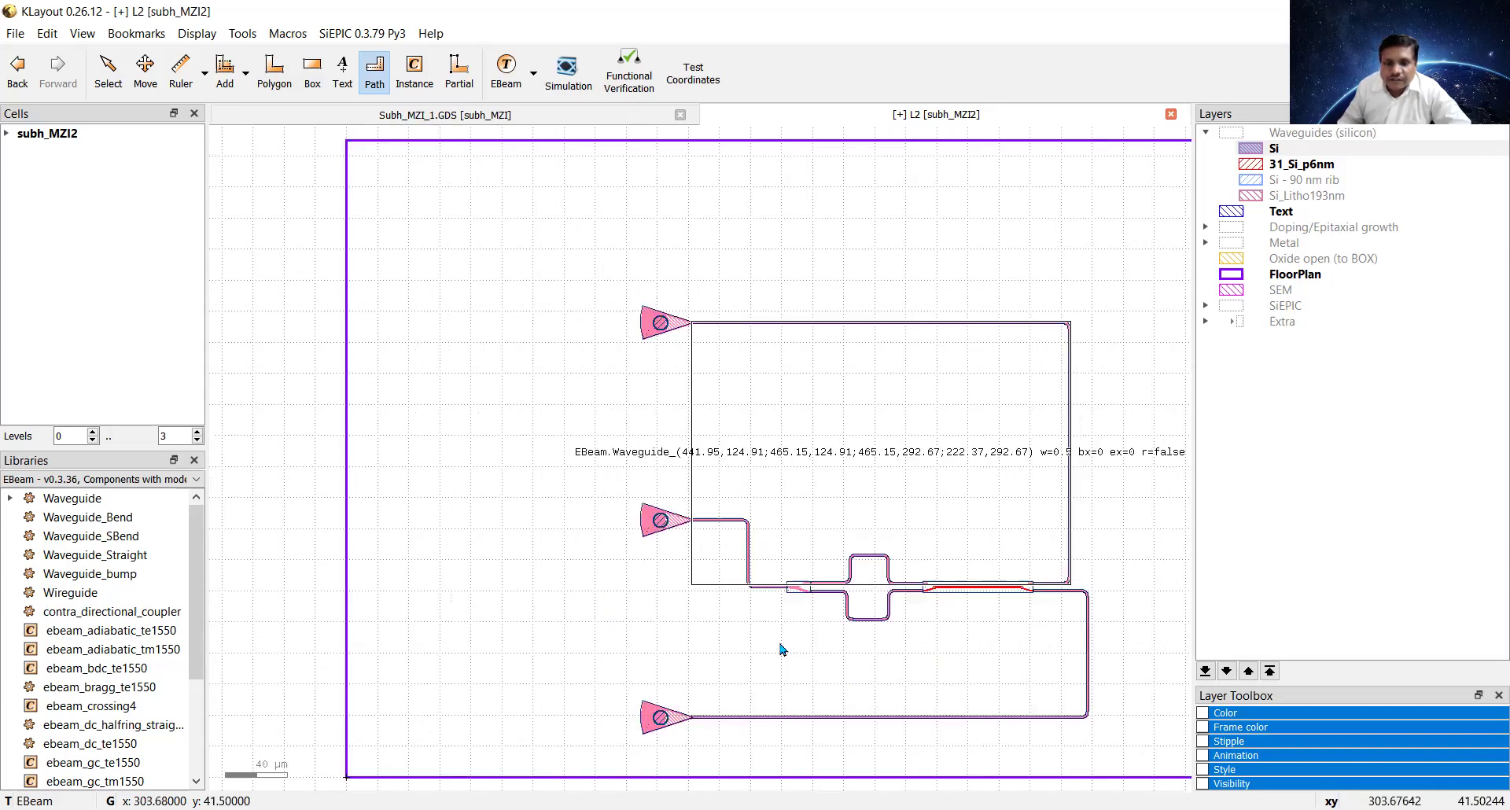
Step: Place a Lumerical_INTERCONNECT_Laser instance from the SiEPIC General library over the middle grating coupler
{"action": "scroll", "coordinate": [820, 712], "scroll_direction": "up", "scroll_amount": 3}
{"action": "scroll", "coordinate": [824, 637], "scroll_direction": "up", "scroll_amount": 1}
{"action": "scroll", "coordinate": [834, 543], "scroll_direction": "down", "scroll_amount": 2}
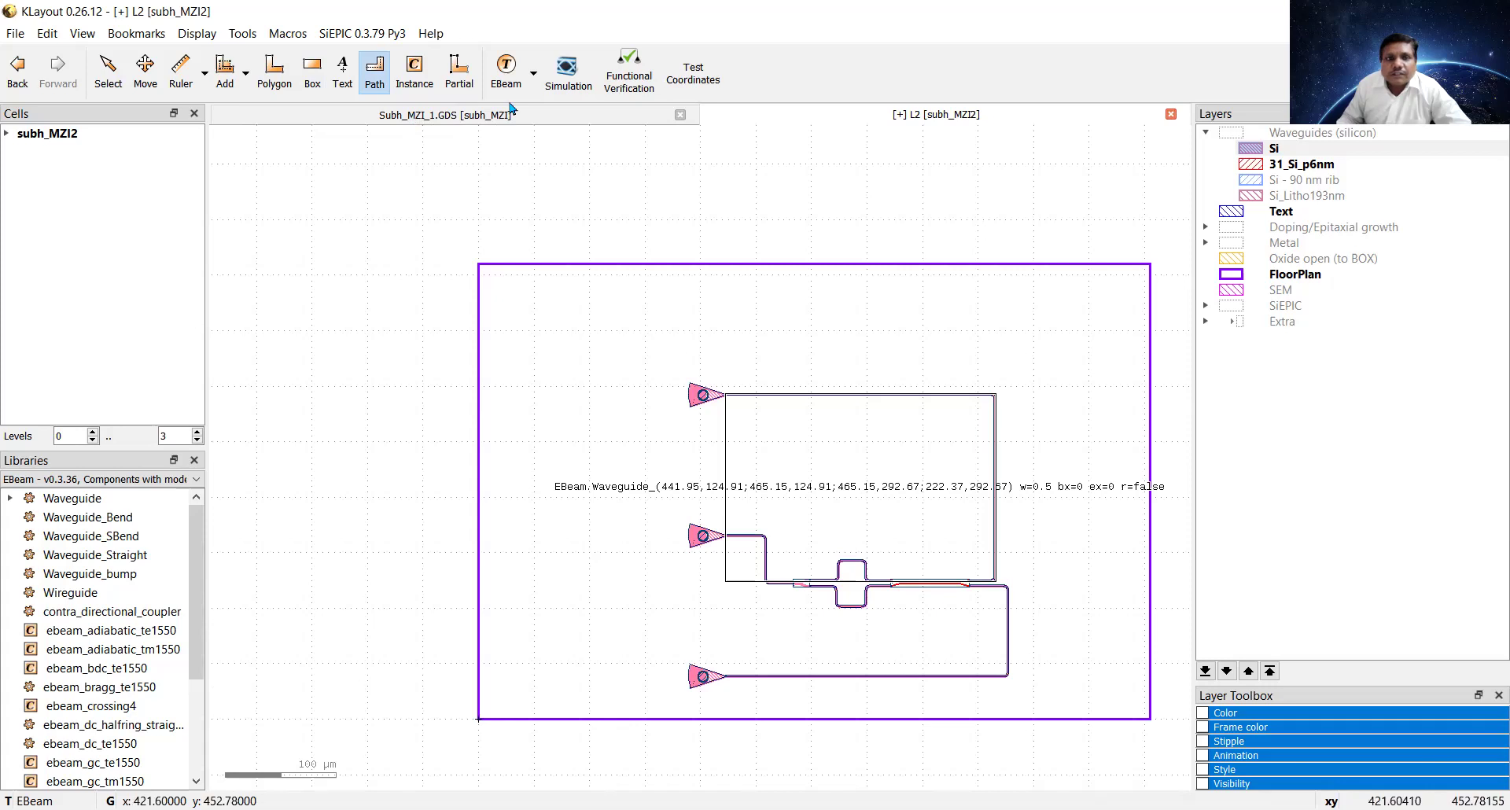
{"action": "left_click", "coordinate": [415, 69]}
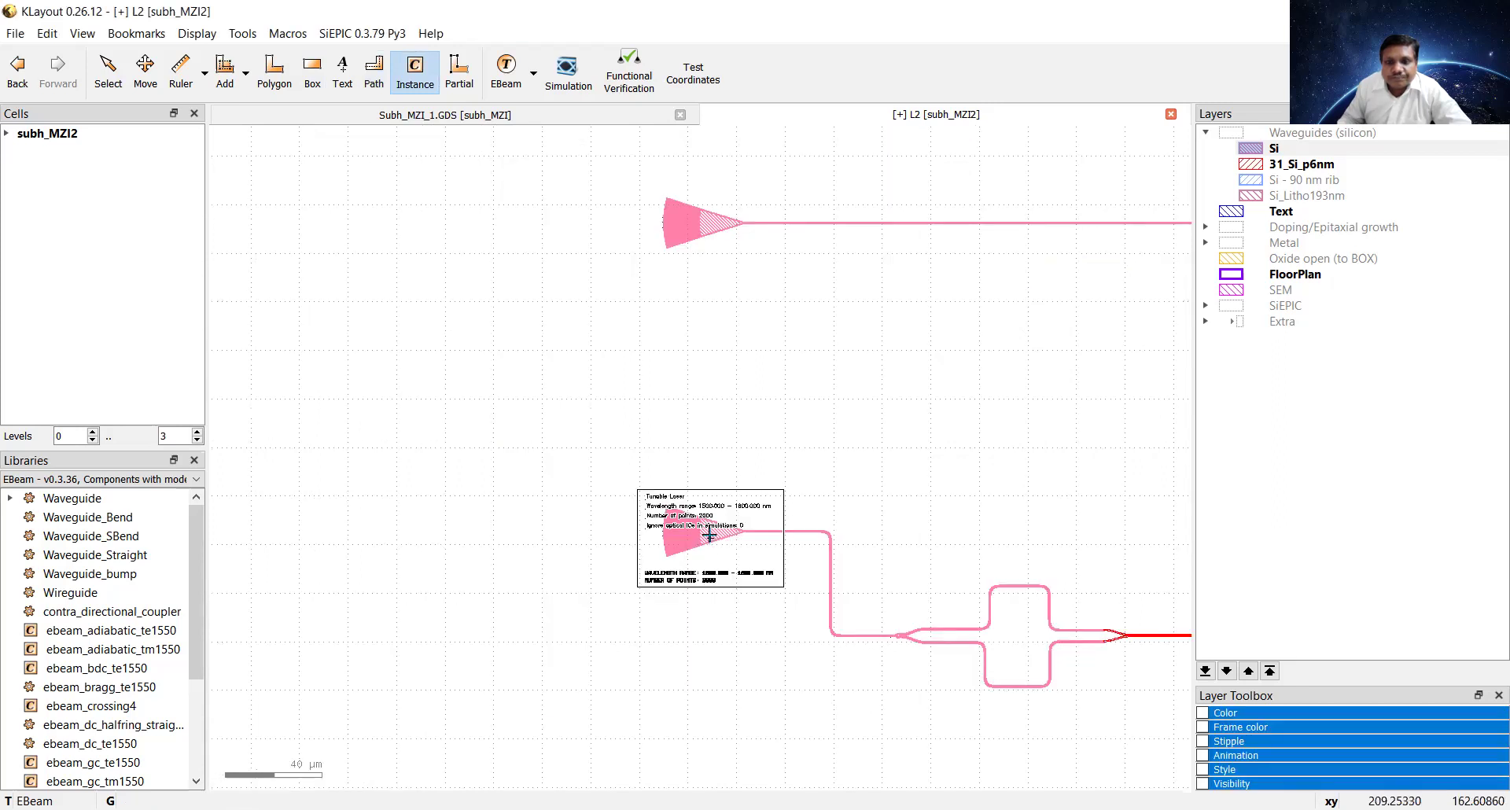
{"action": "scroll", "coordinate": [708, 535], "scroll_direction": "up", "scroll_amount": 5}
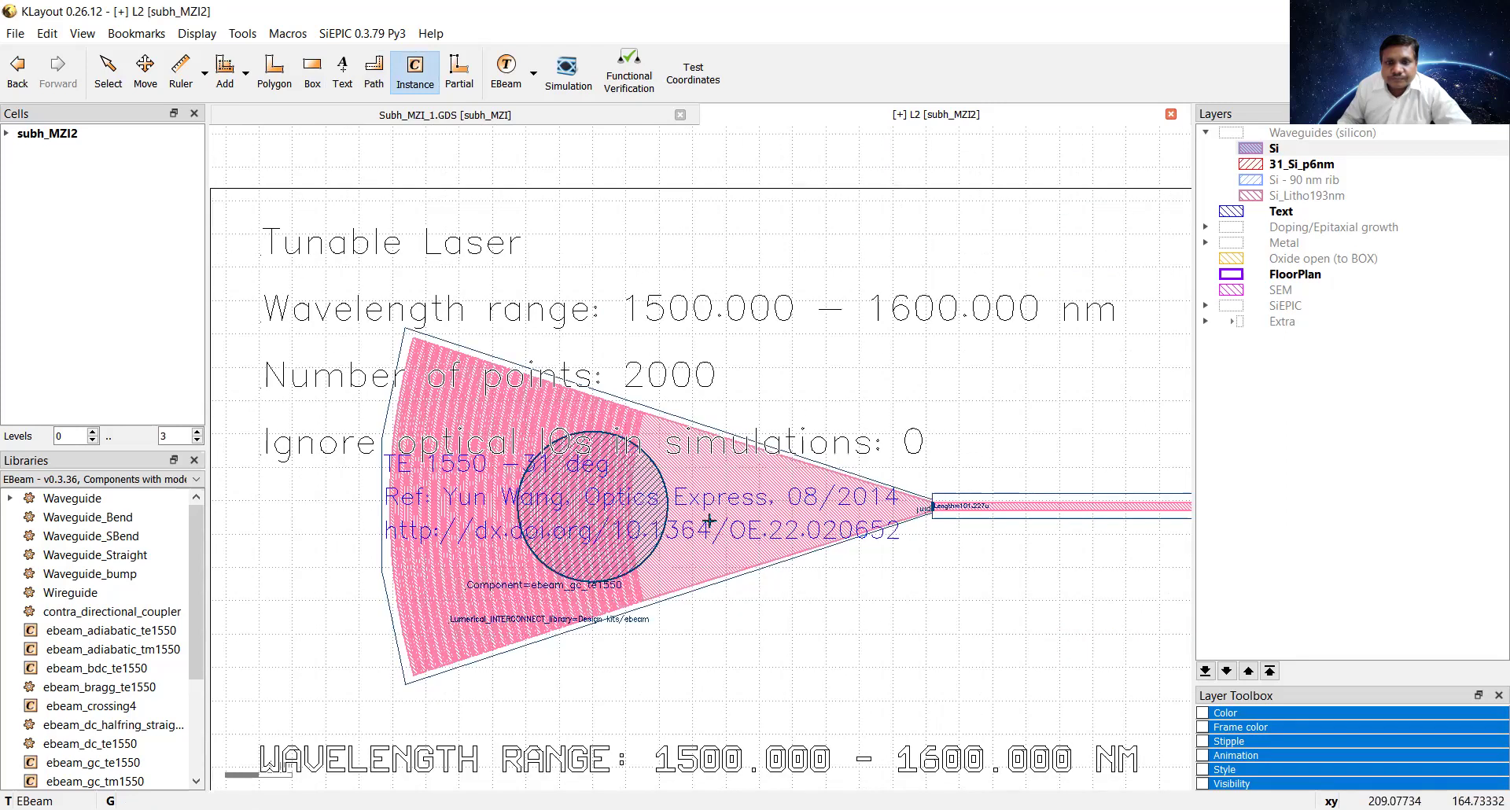
{"action": "scroll", "coordinate": [696, 519], "scroll_direction": "down", "scroll_amount": 5}
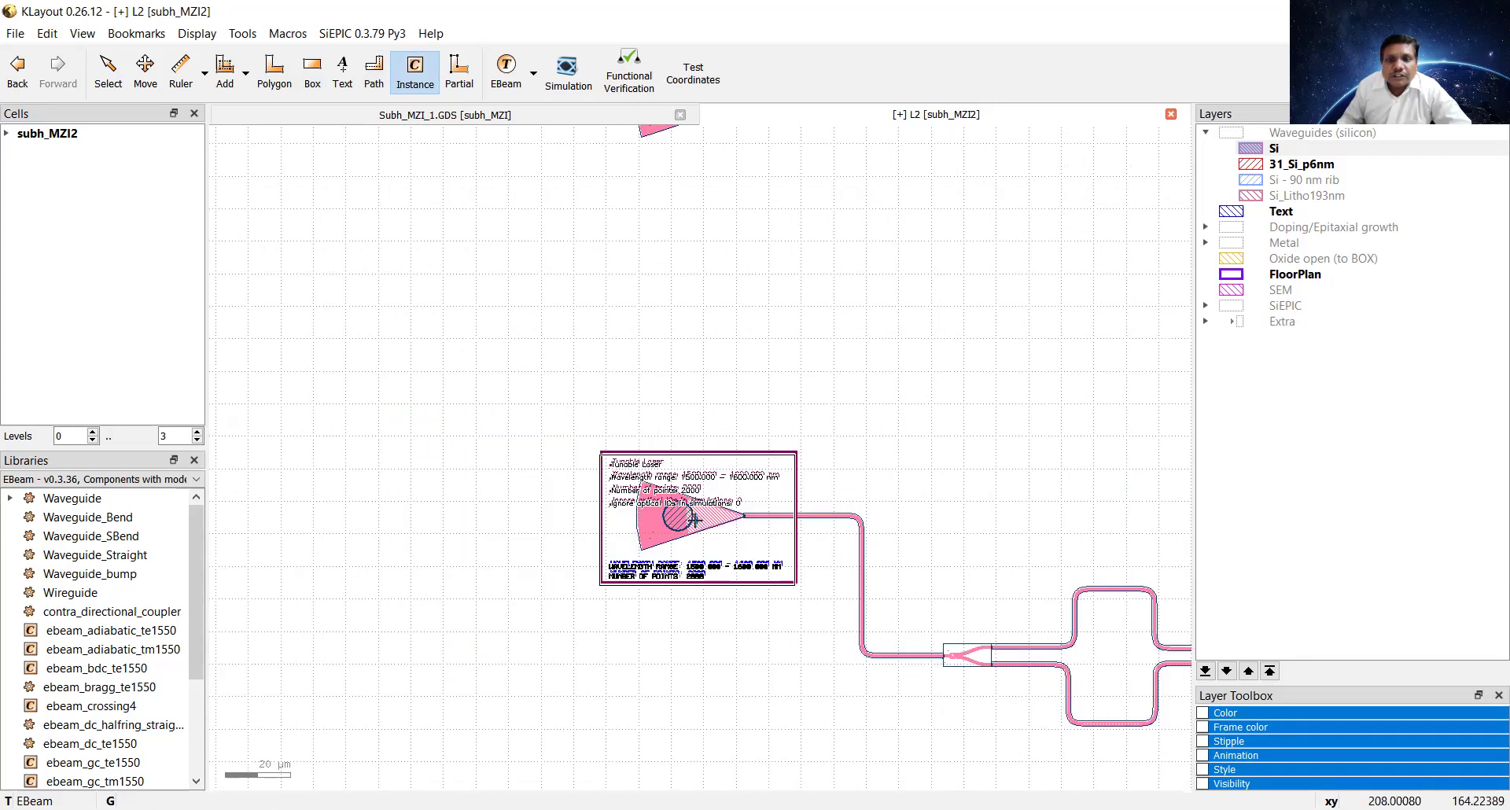
{"action": "key", "text": "minus"}
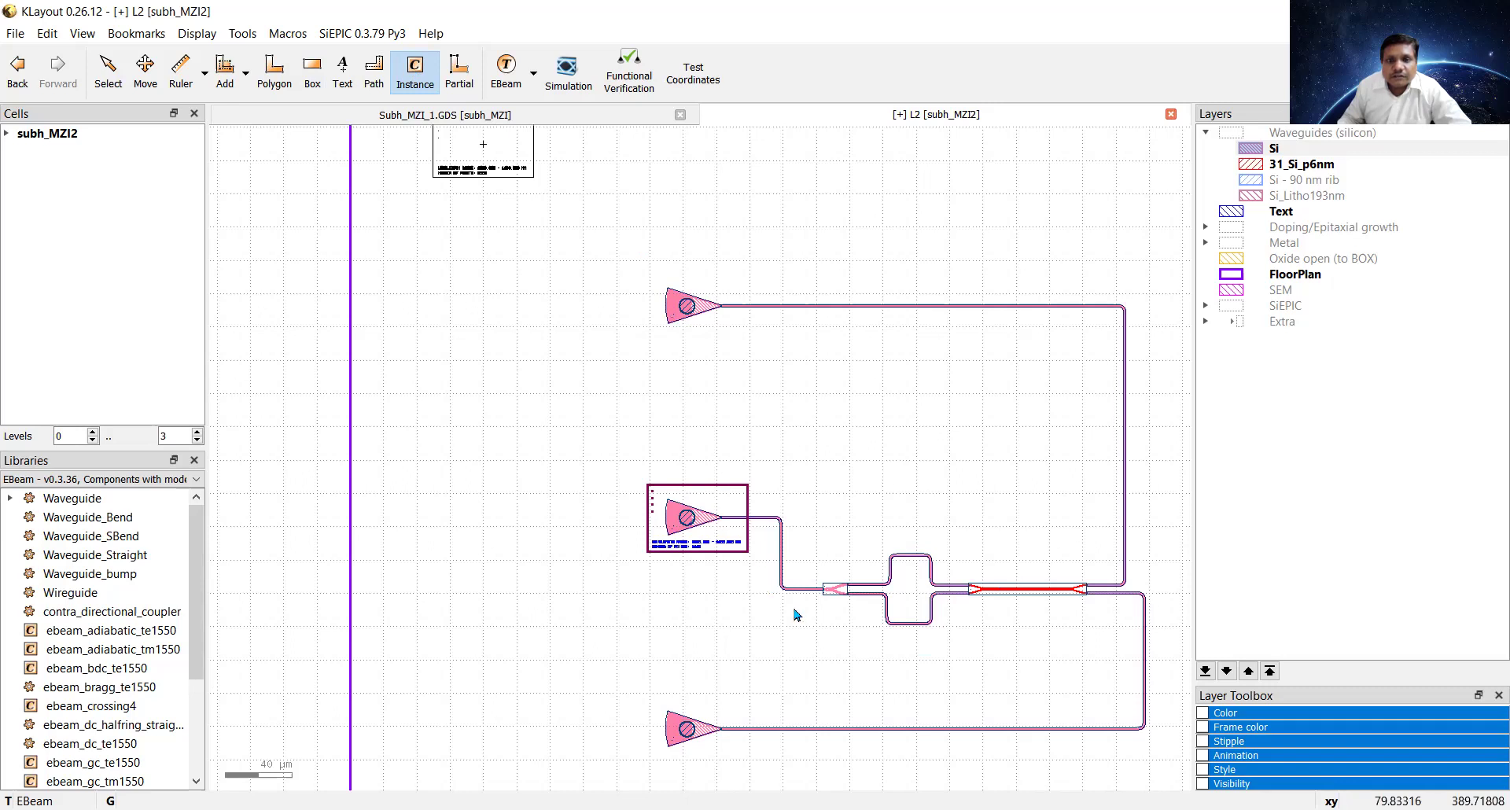
Step: Place Lumerical_INTERCONNECT_Detector instances from the SiEPIC General library, unrotated at scale 1, over the top and bottom grating couplers
{"action": "key", "text": "F3"}
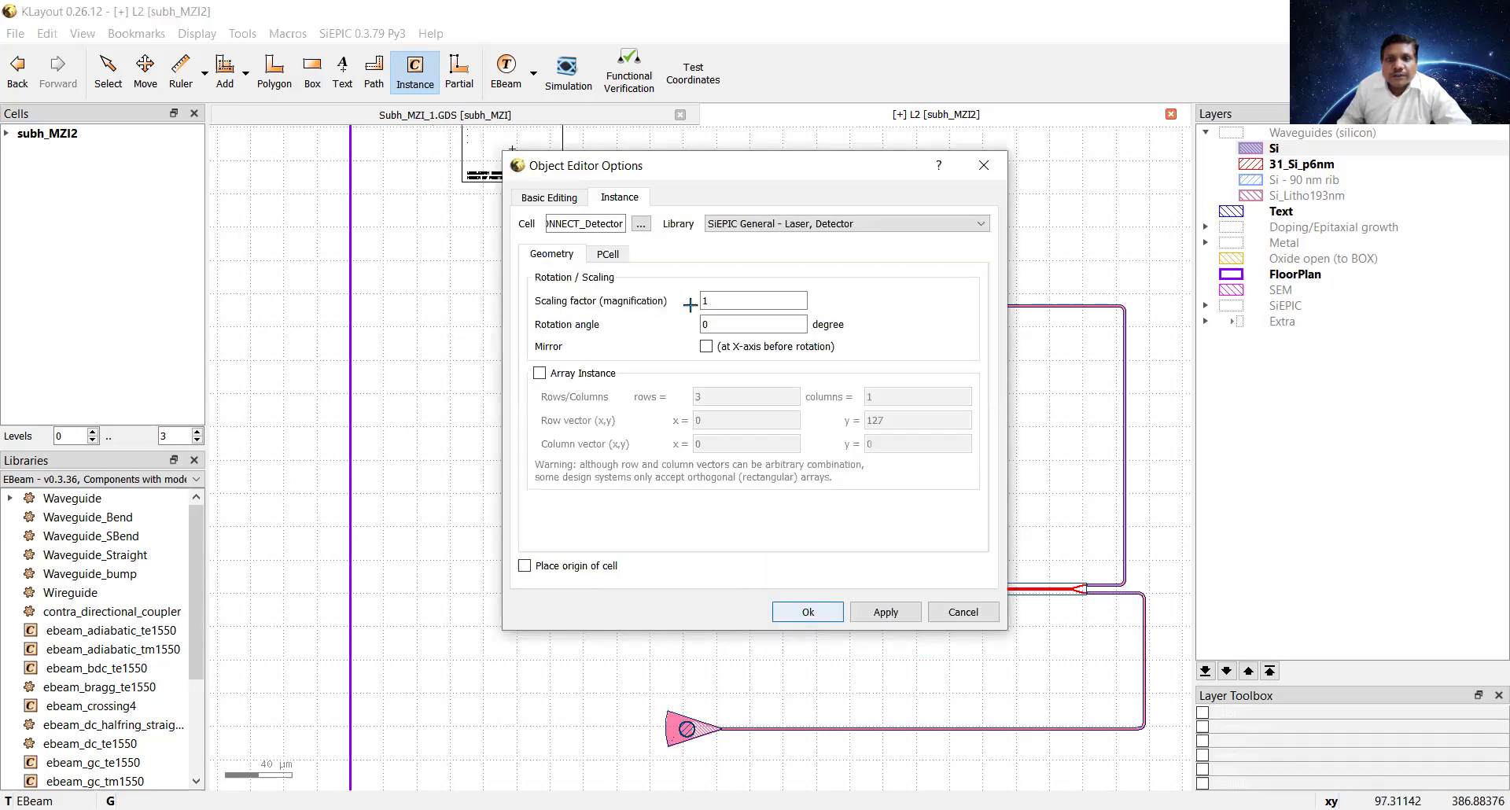
{"action": "key", "text": "Return"}
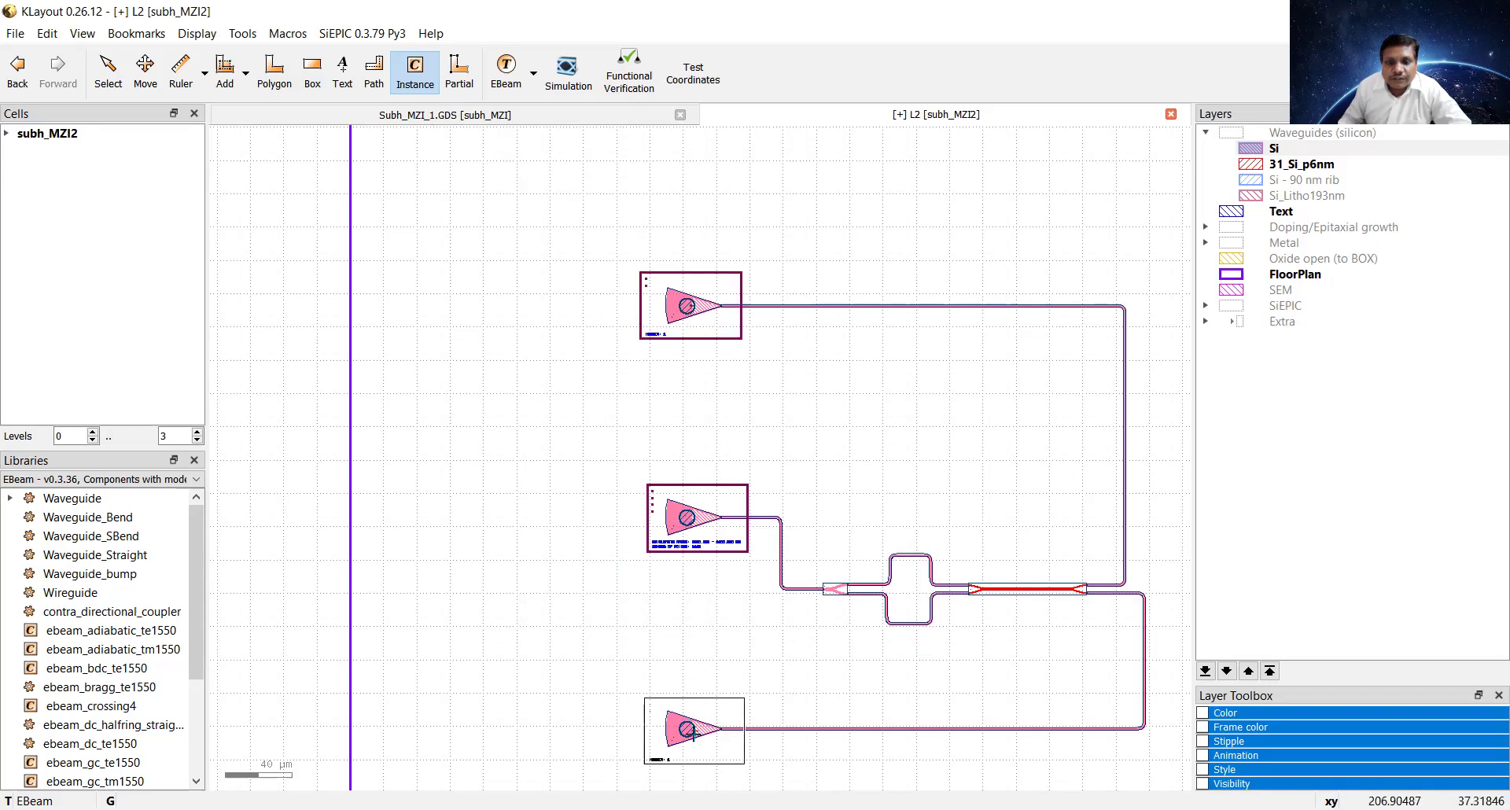
{"action": "left_click", "coordinate": [687, 729]}
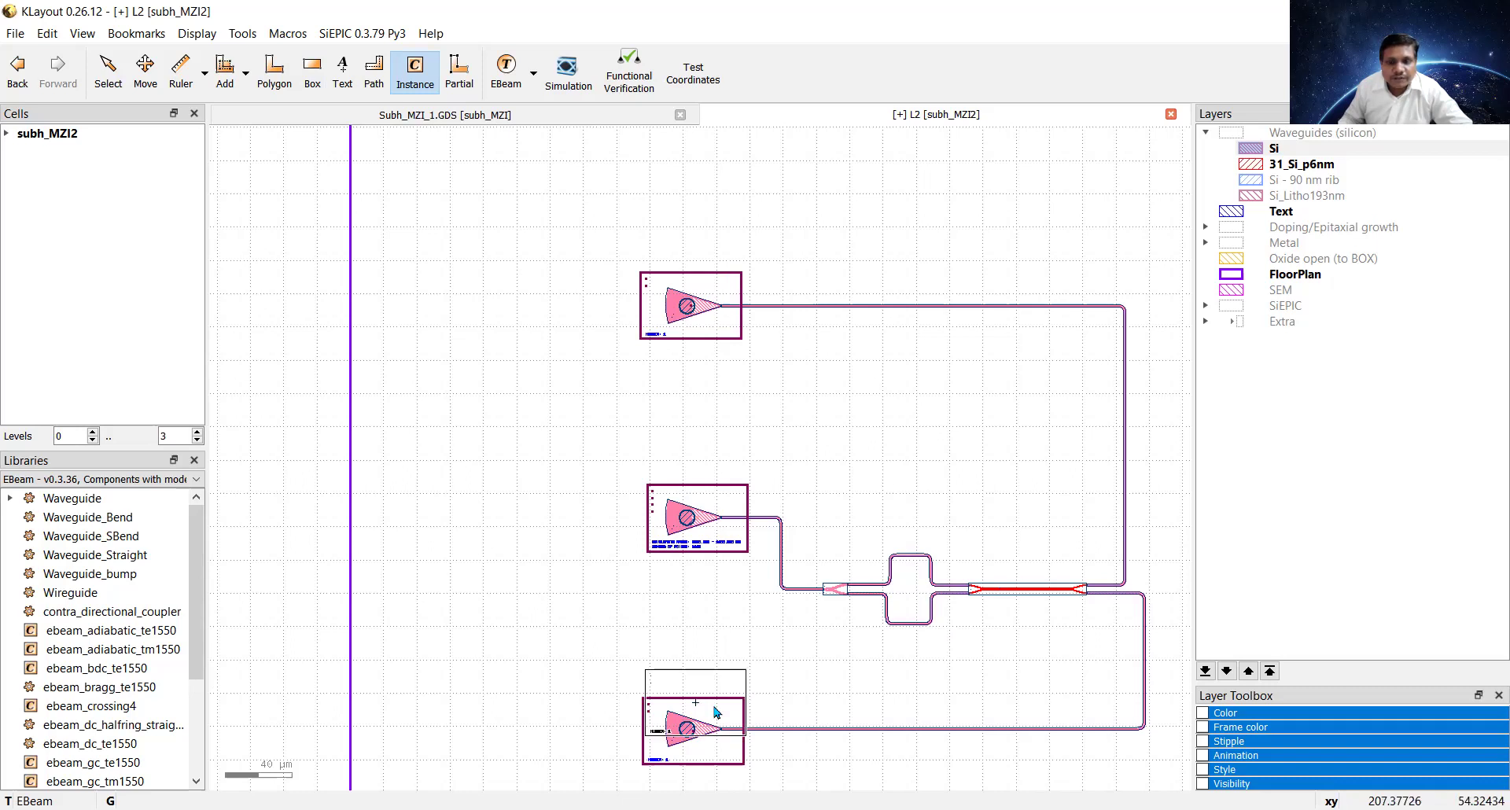
{"action": "key", "text": "Escape"}
Step: Set the detector number of the detector over the bottom grating coupler to 2
{"action": "left_click", "coordinate": [717, 711]}
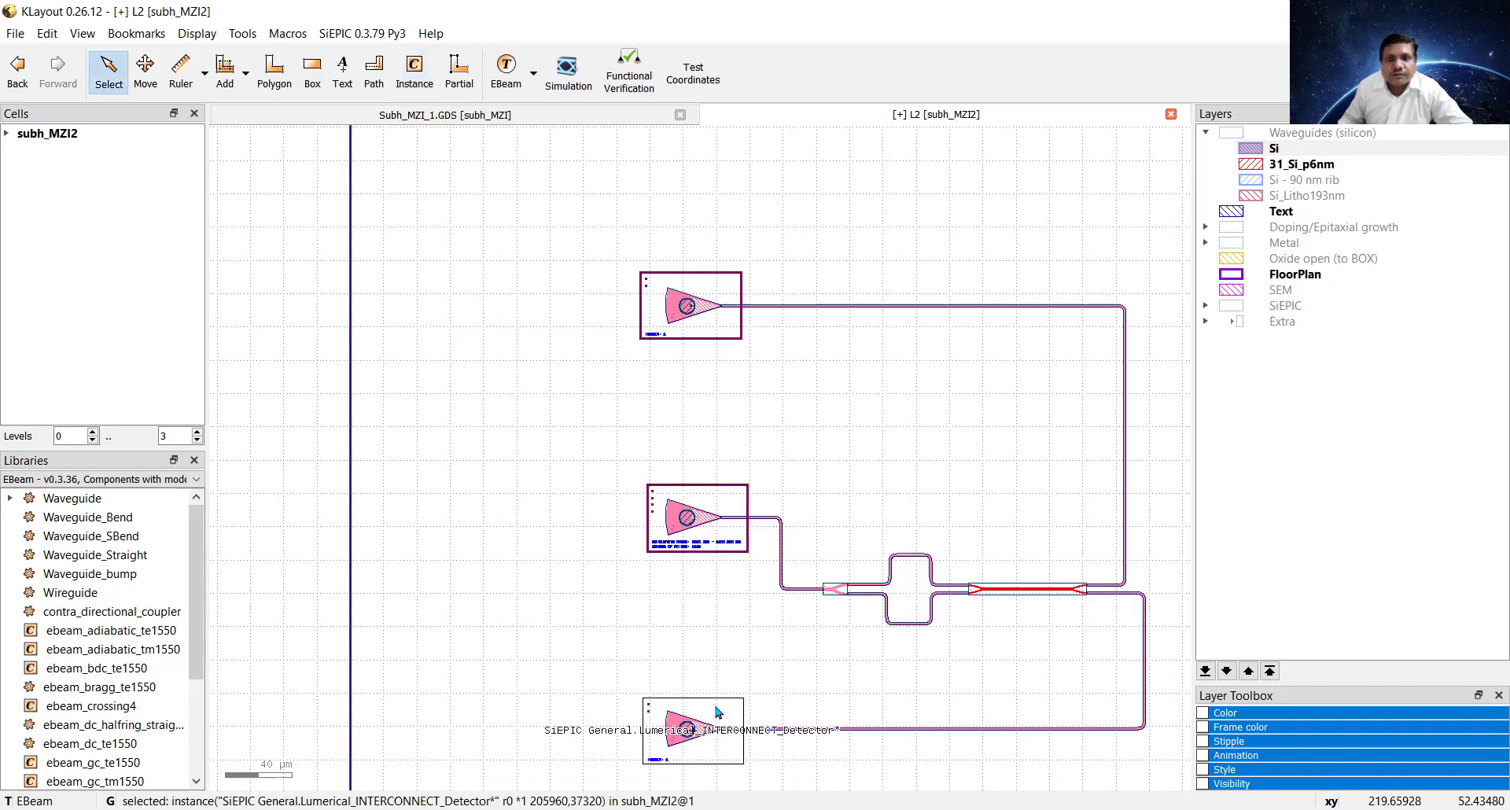
{"action": "key", "text": "q"}
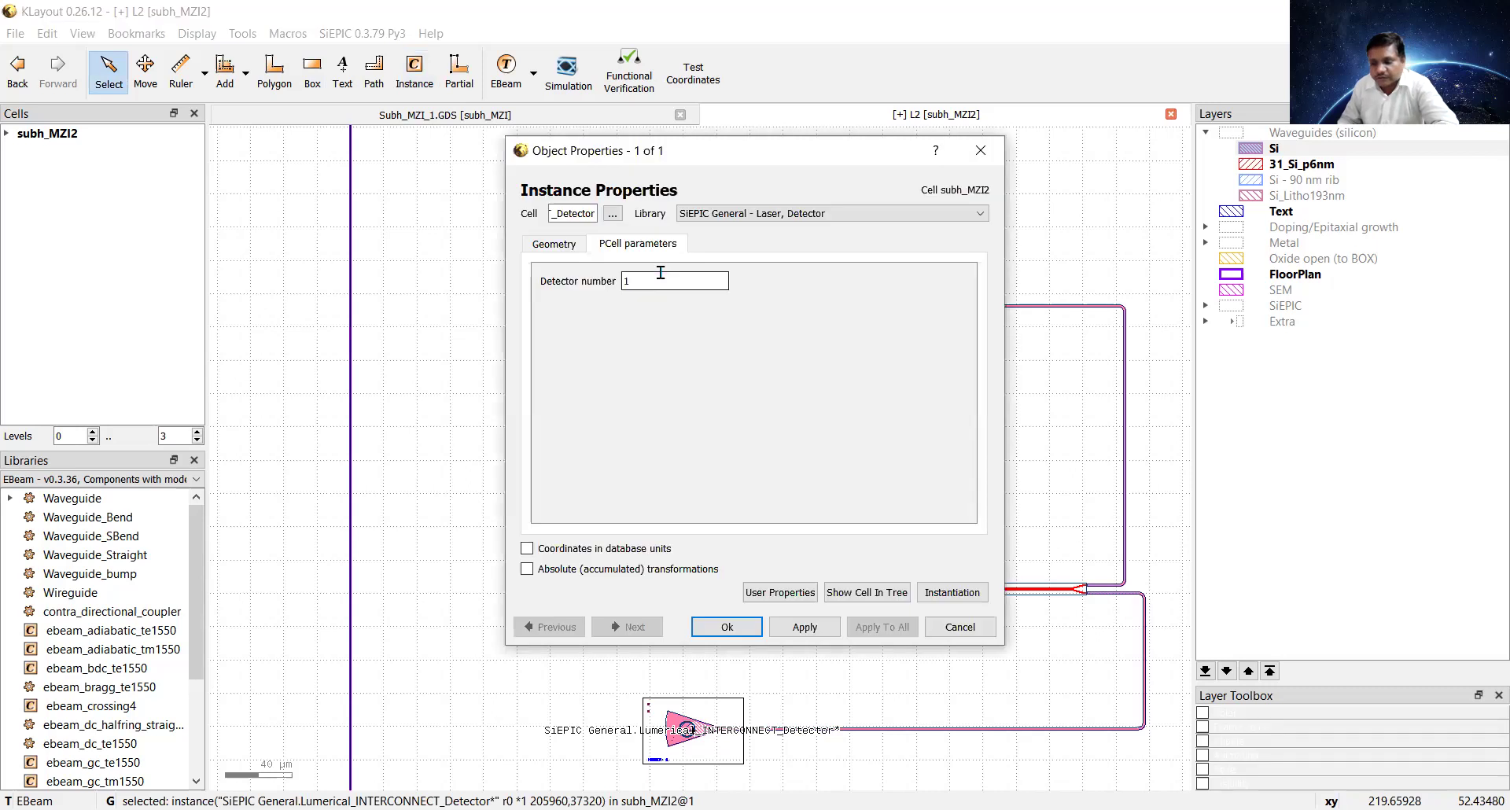
{"action": "double_click", "coordinate": [661, 272]}
{"action": "type", "text": "2"}
{"action": "left_click", "coordinate": [715, 633]}
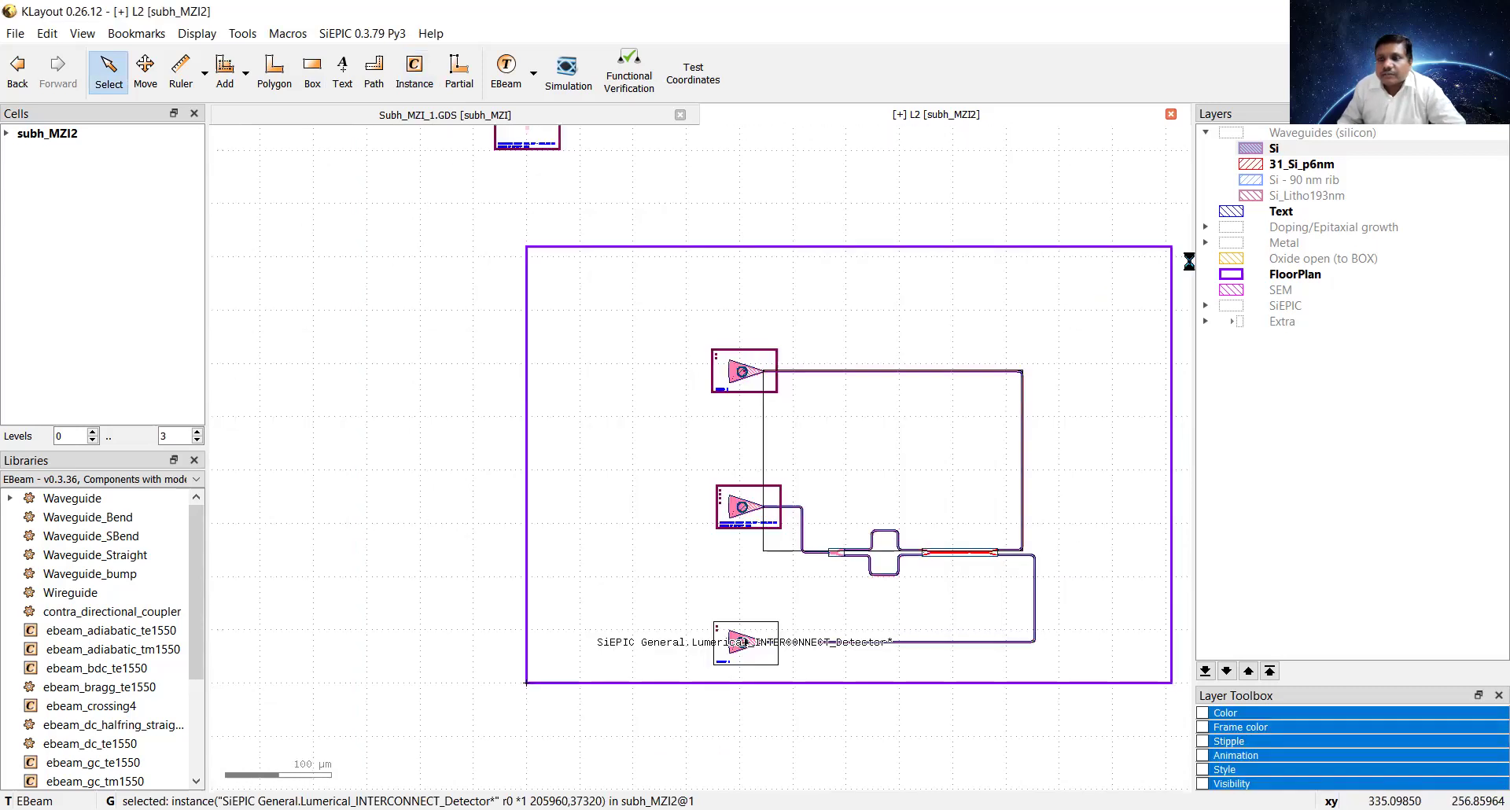
Step: Place the text opt_in_TE_1550_Device_SCA_MZI1 on the Text layer at the middle grating coupler's waveguide pin
{"action": "left_click", "coordinate": [1234, 209]}
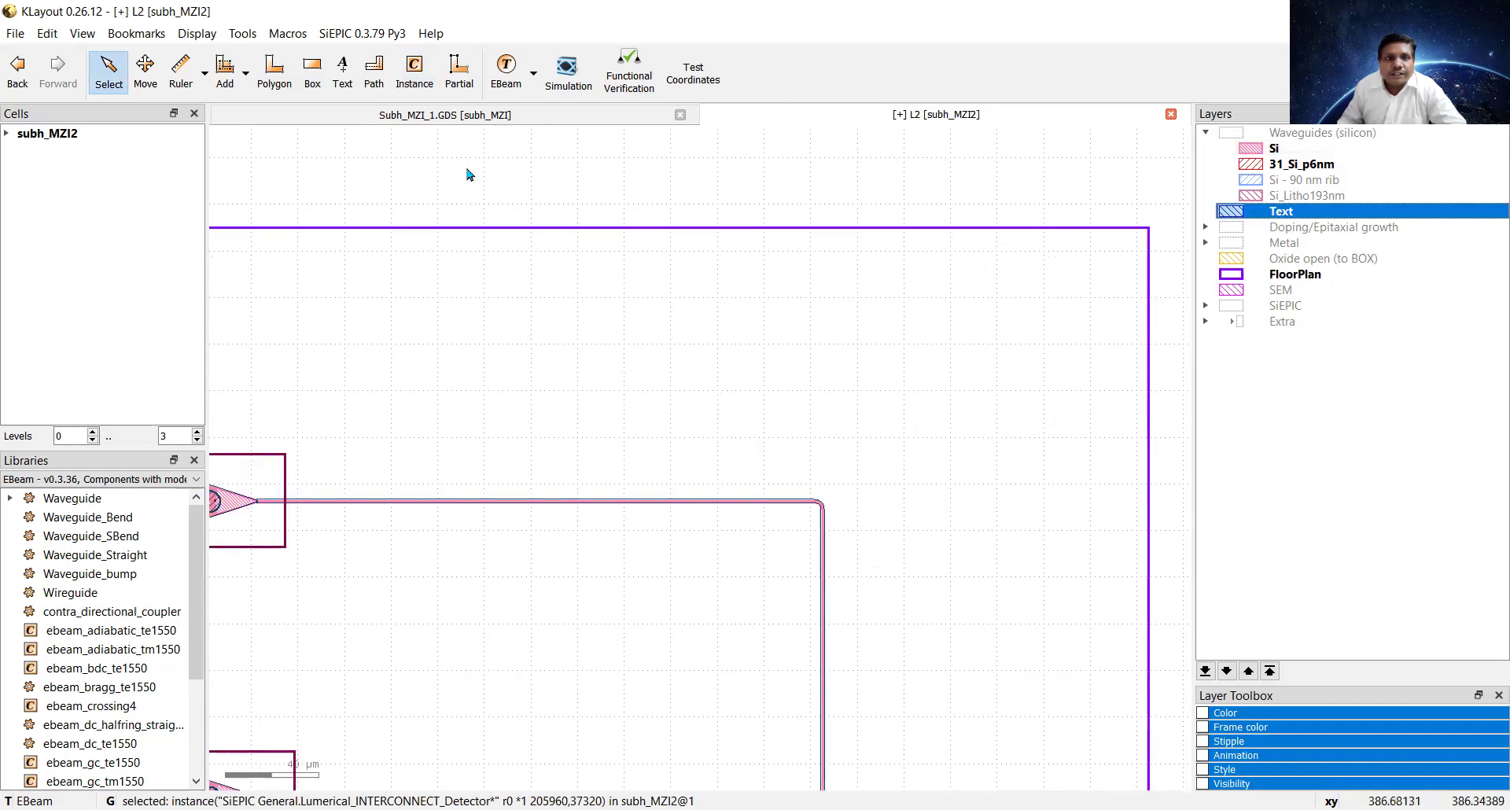
{"action": "left_click", "coordinate": [343, 67]}
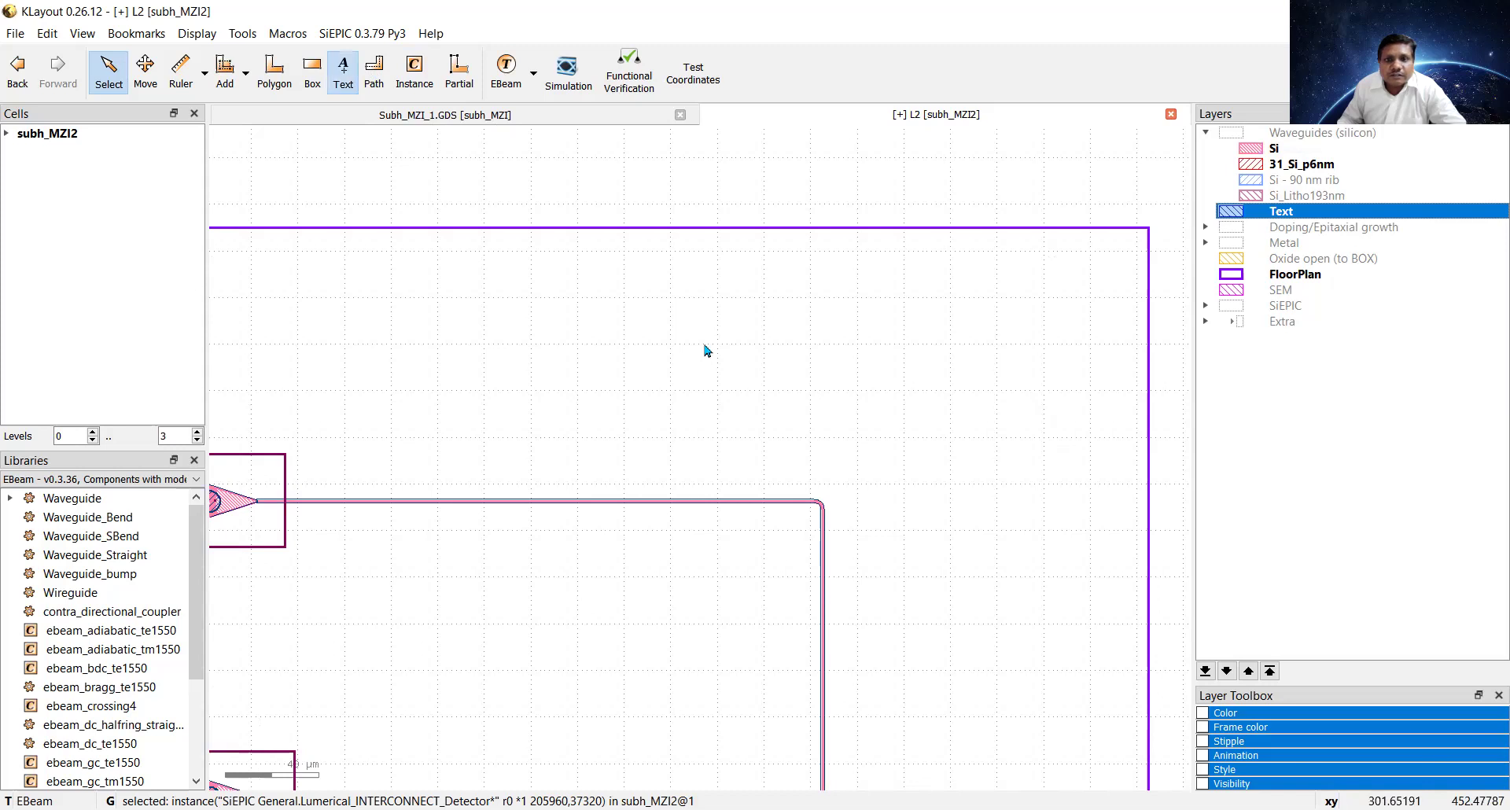
{"action": "left_click", "coordinate": [810, 615]}
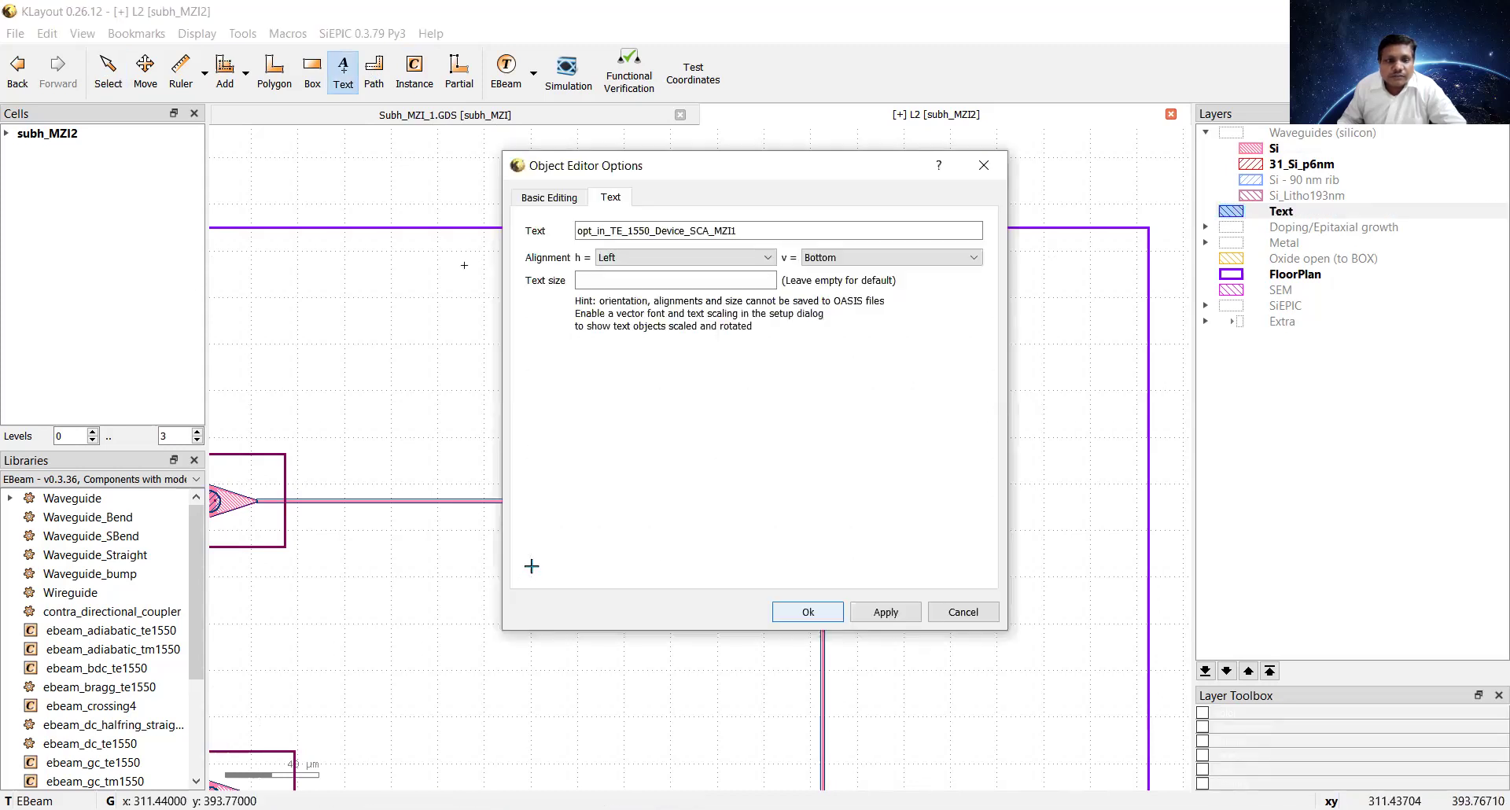
{"action": "key", "text": "Escape"}
{"action": "scroll", "coordinate": [577, 521], "scroll_direction": "up", "scroll_amount": 2}
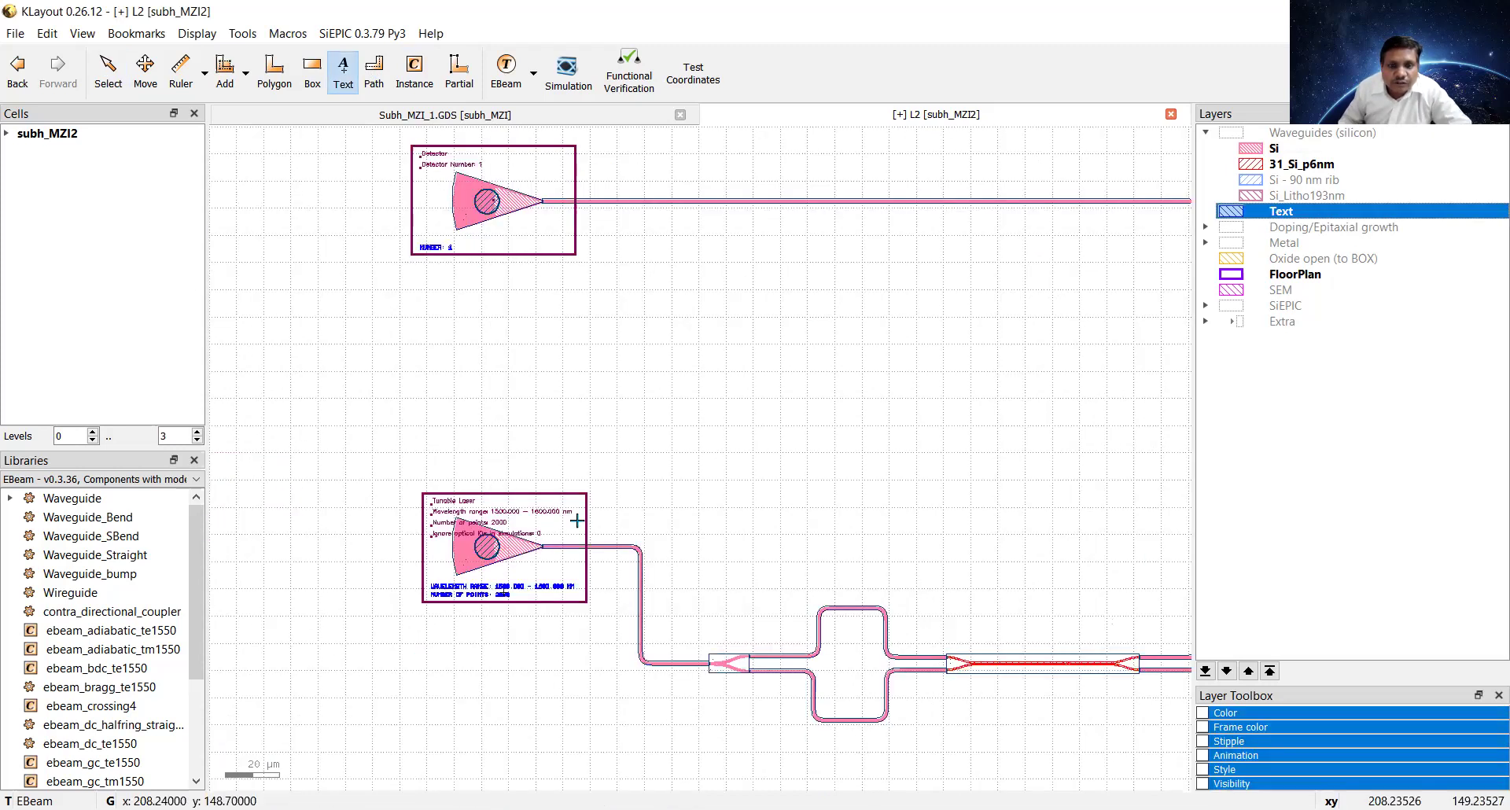
{"action": "scroll", "coordinate": [542, 546], "scroll_direction": "up", "scroll_amount": 3}
{"action": "scroll", "coordinate": [502, 553], "scroll_direction": "up", "scroll_amount": 3}
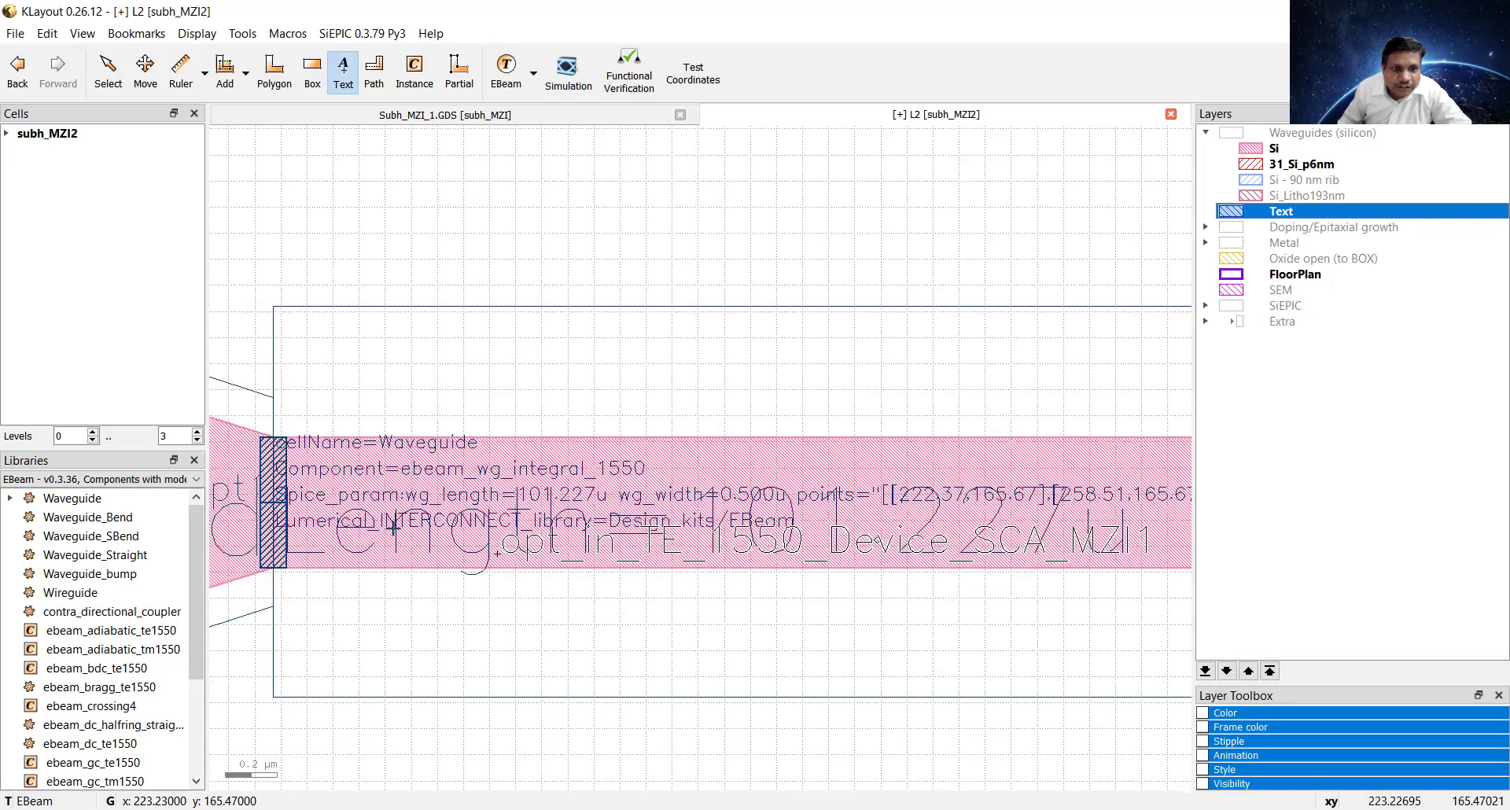
{"action": "scroll", "coordinate": [312, 520], "scroll_direction": "up", "scroll_amount": 2}
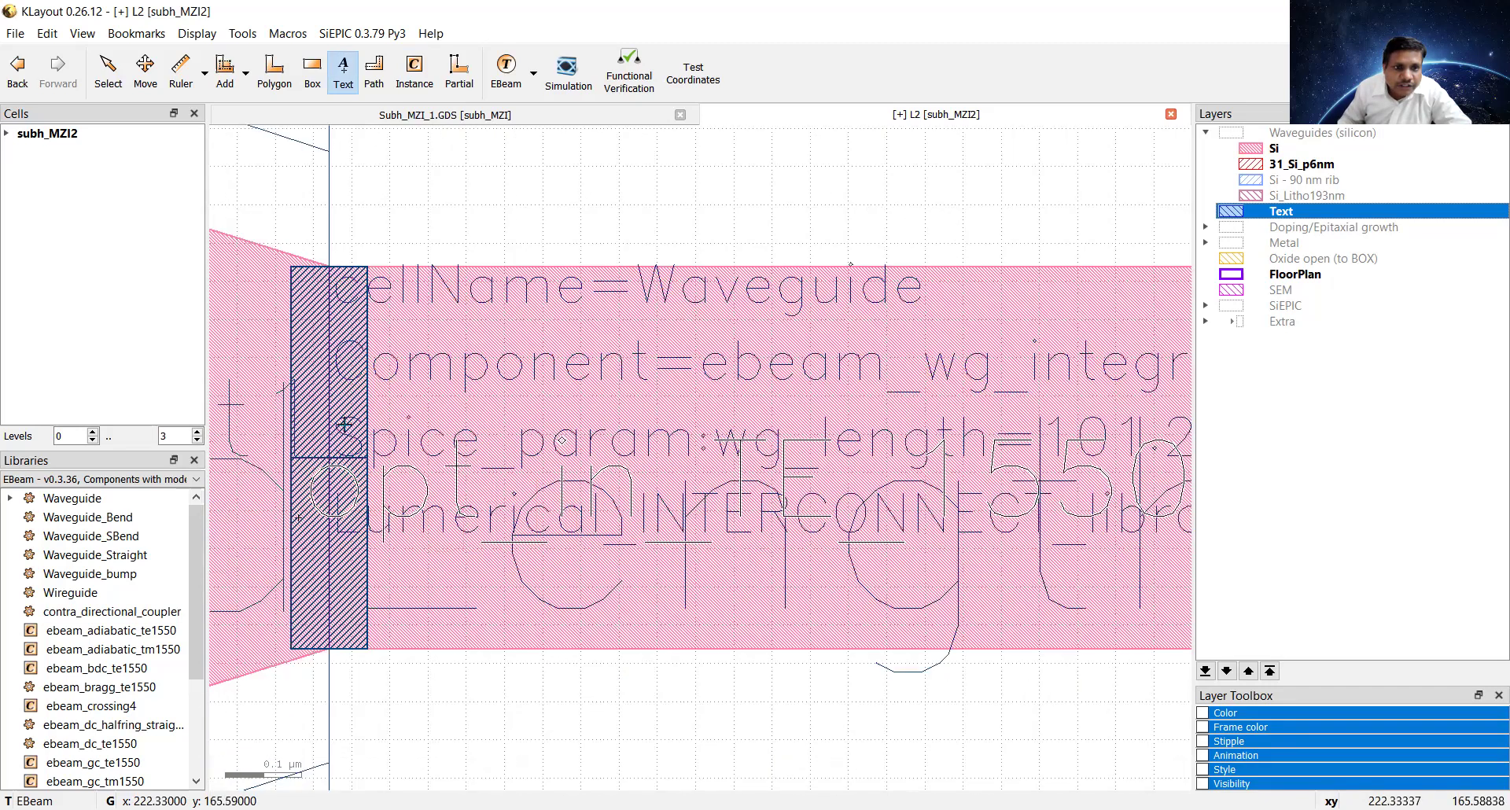
{"action": "scroll", "coordinate": [362, 374], "scroll_direction": "up", "scroll_amount": 3}
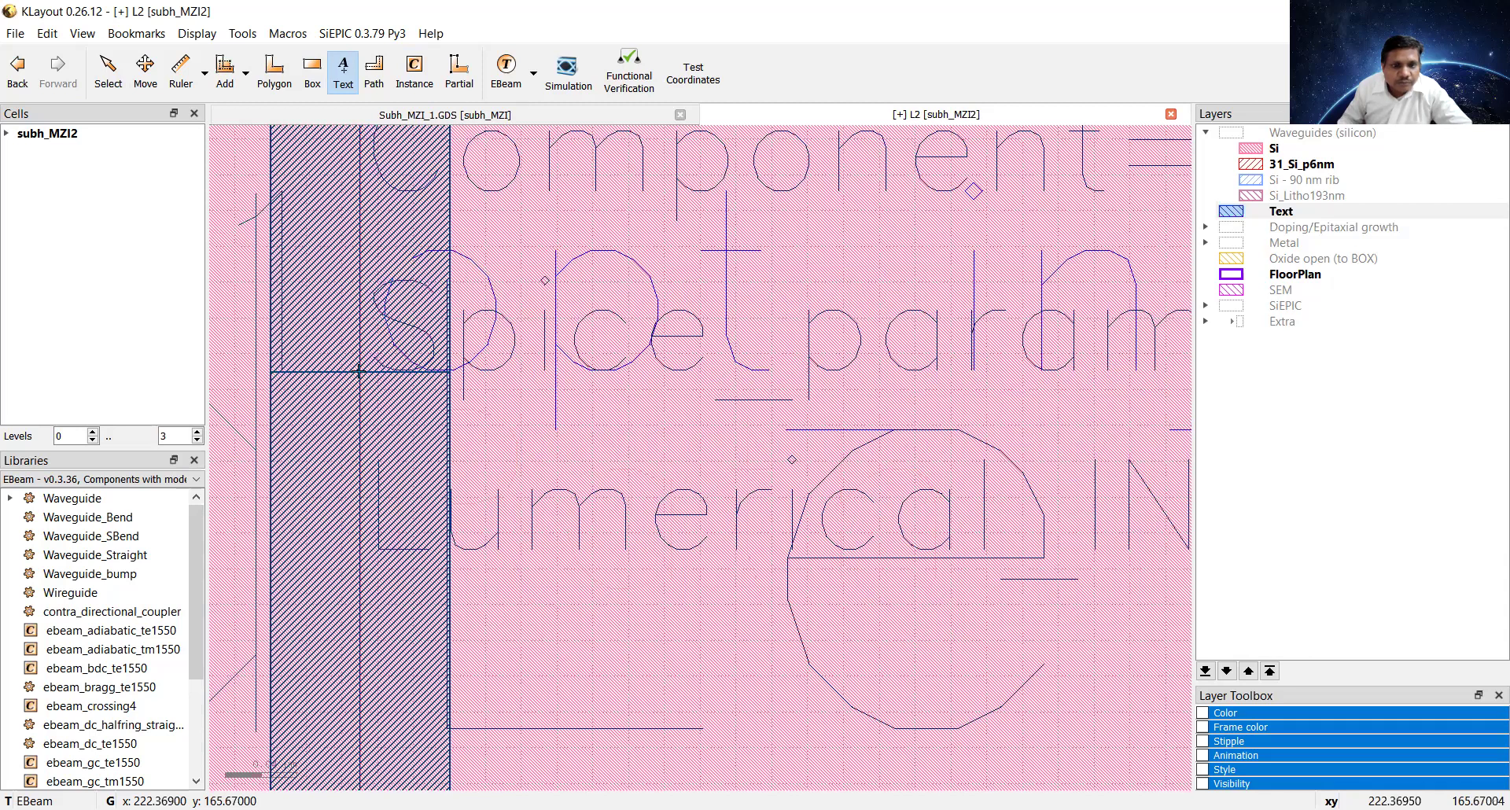
{"action": "key", "text": "Escape"}
Step: Delete the stray laser instance lying outside the floor plan, above its upper-left corner
{"action": "scroll", "coordinate": [441, 410], "scroll_direction": "down", "scroll_amount": 2}
{"action": "scroll", "coordinate": [453, 457], "scroll_direction": "down", "scroll_amount": 3}
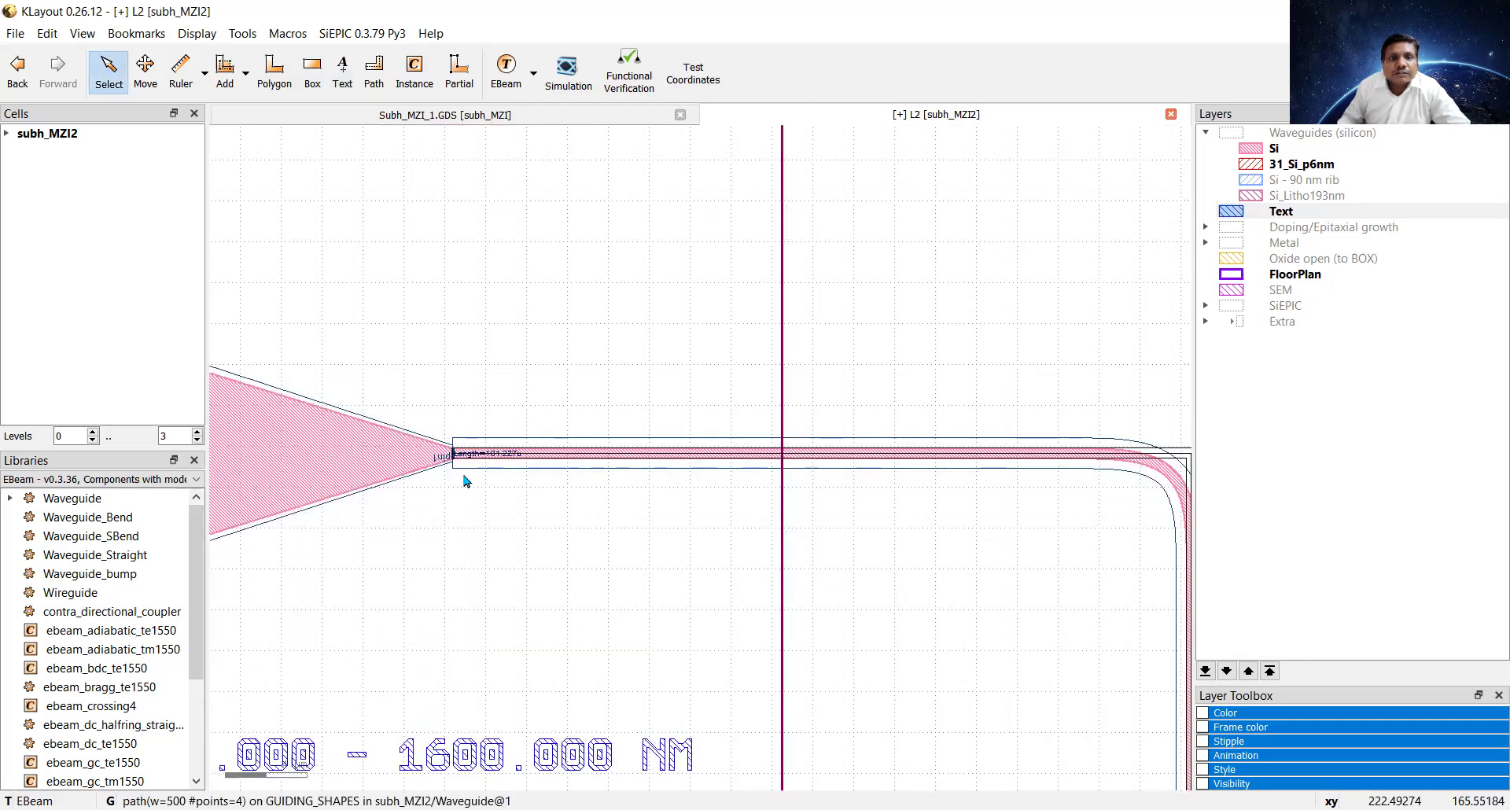
{"action": "scroll", "coordinate": [527, 475], "scroll_direction": "down", "scroll_amount": 5}
{"action": "scroll", "coordinate": [388, 239], "scroll_direction": "down", "scroll_amount": 3}
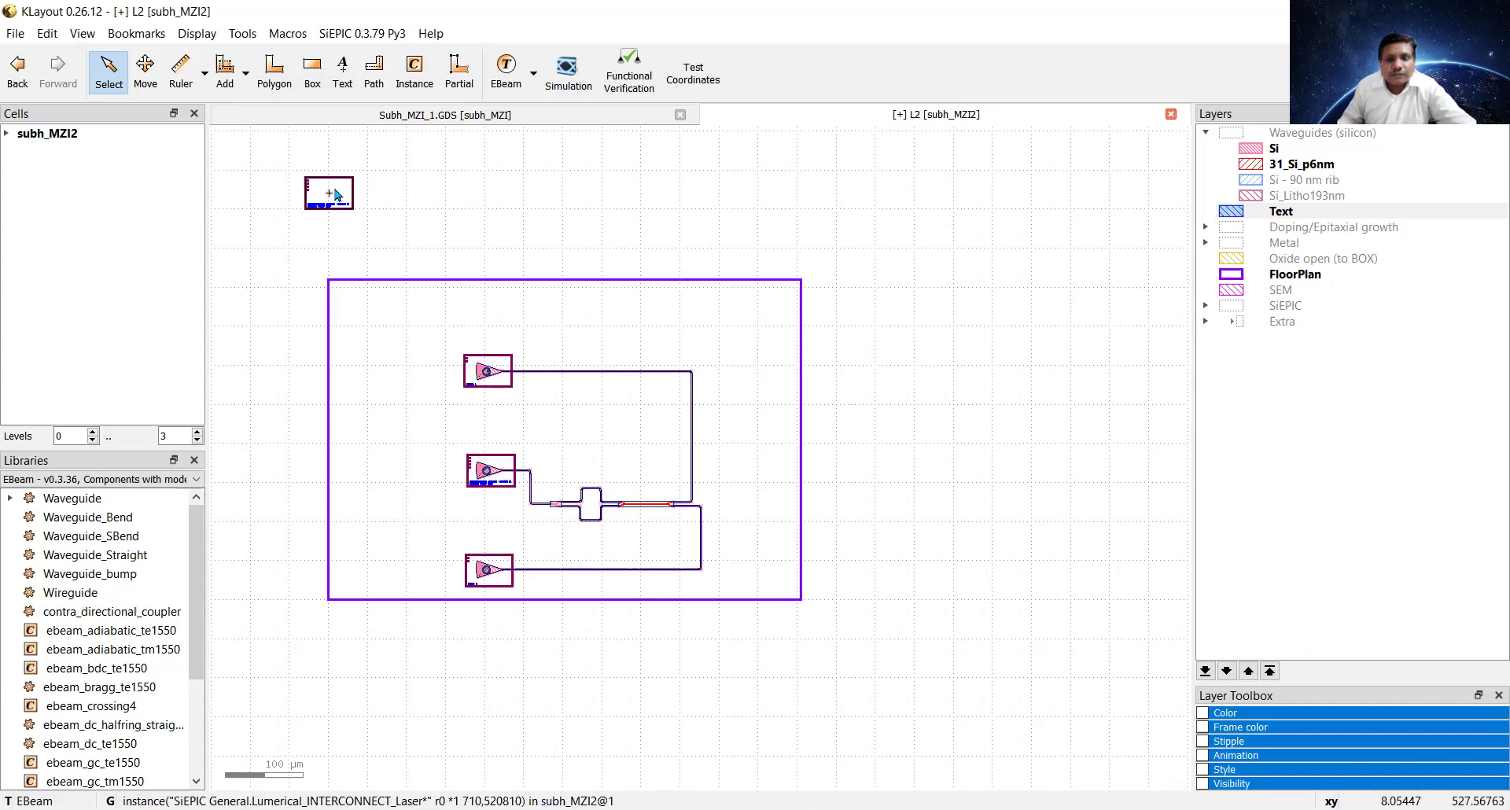
{"action": "left_click", "coordinate": [335, 194]}
{"action": "key", "text": "Delete"}
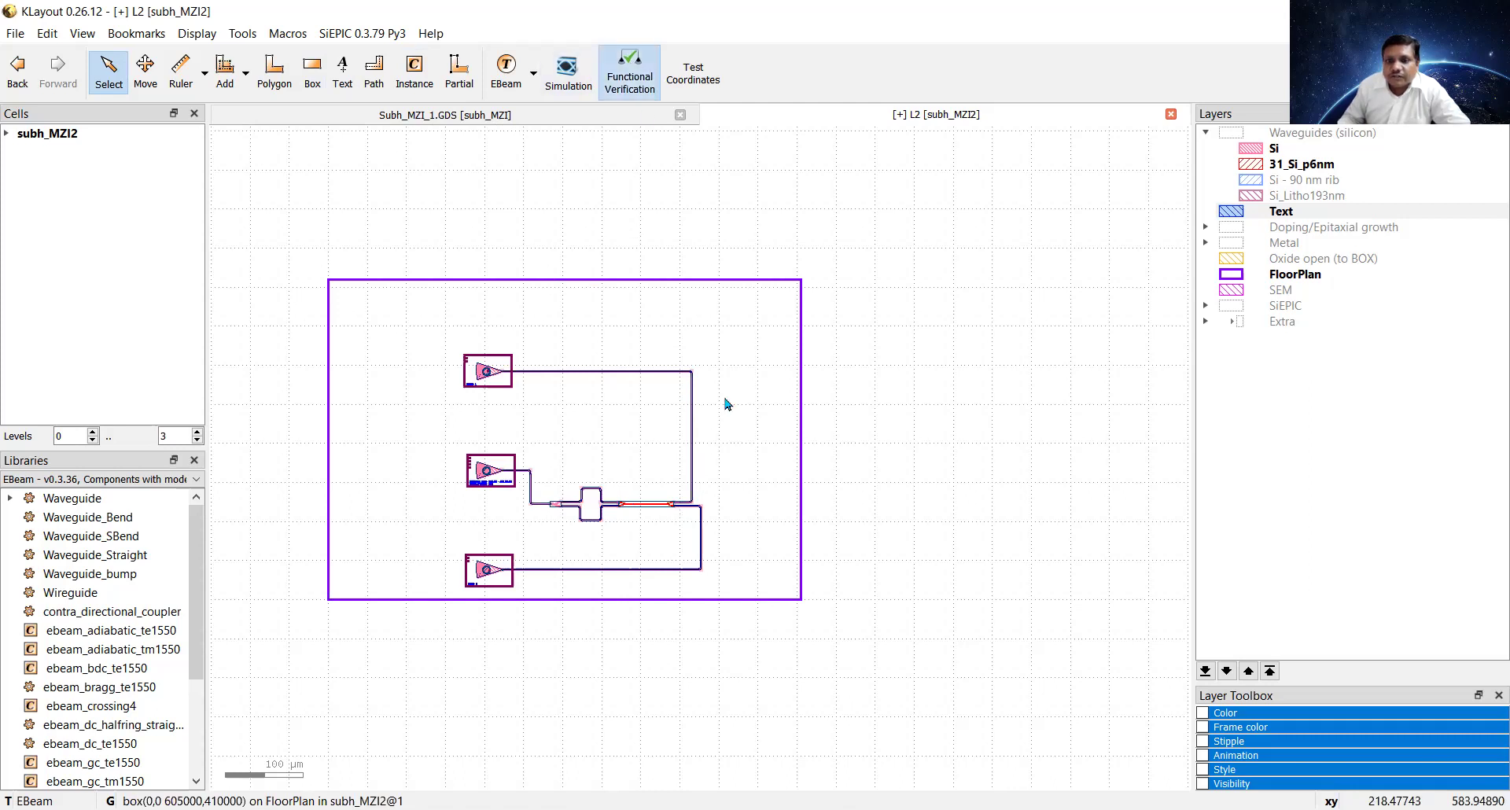
{"action": "left_click", "coordinate": [806, 438]}
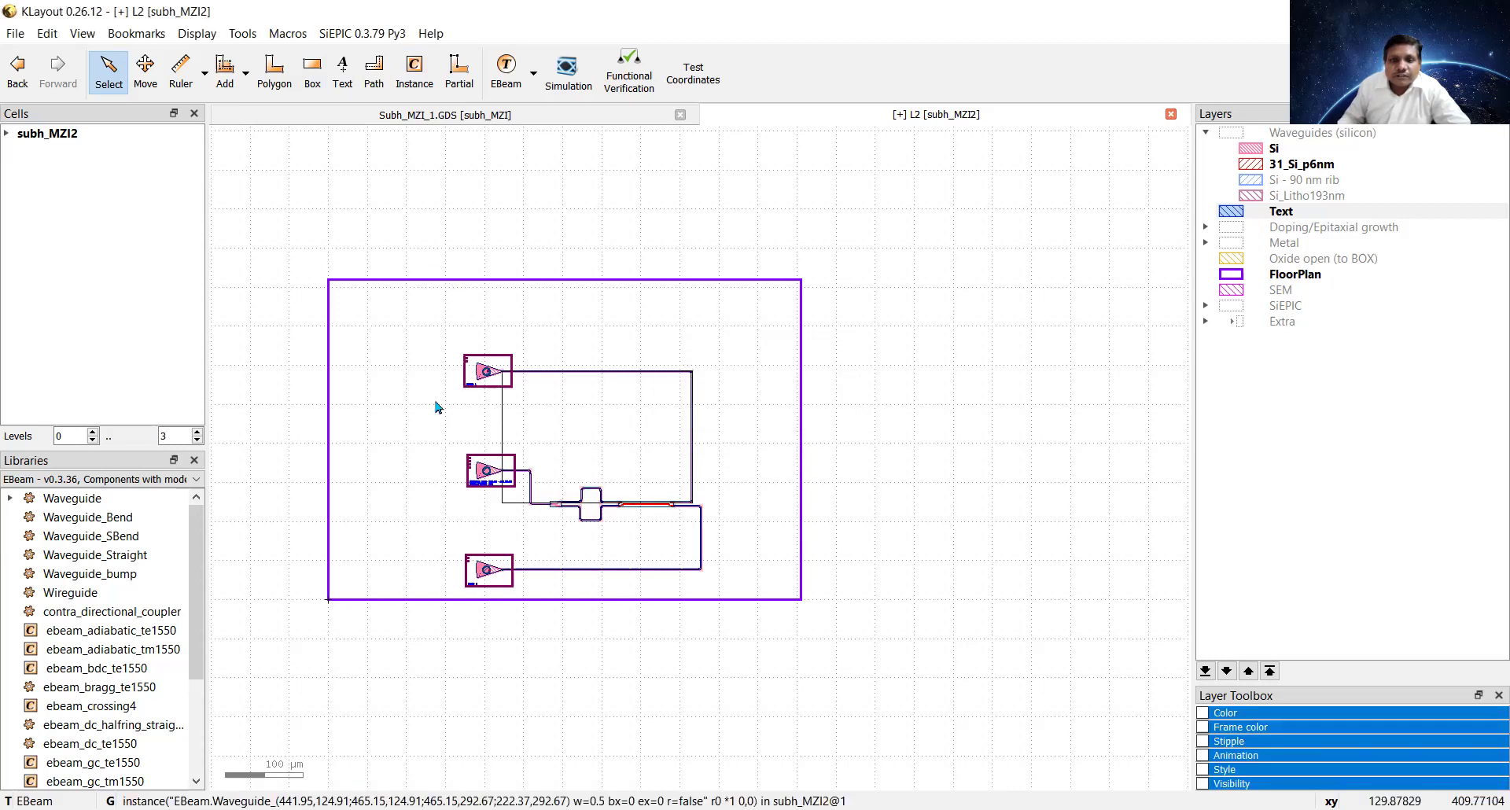
{"action": "scroll", "coordinate": [435, 402], "scroll_direction": "up", "scroll_amount": 3}
{"action": "scroll", "coordinate": [614, 594], "scroll_direction": "down", "scroll_amount": 3}
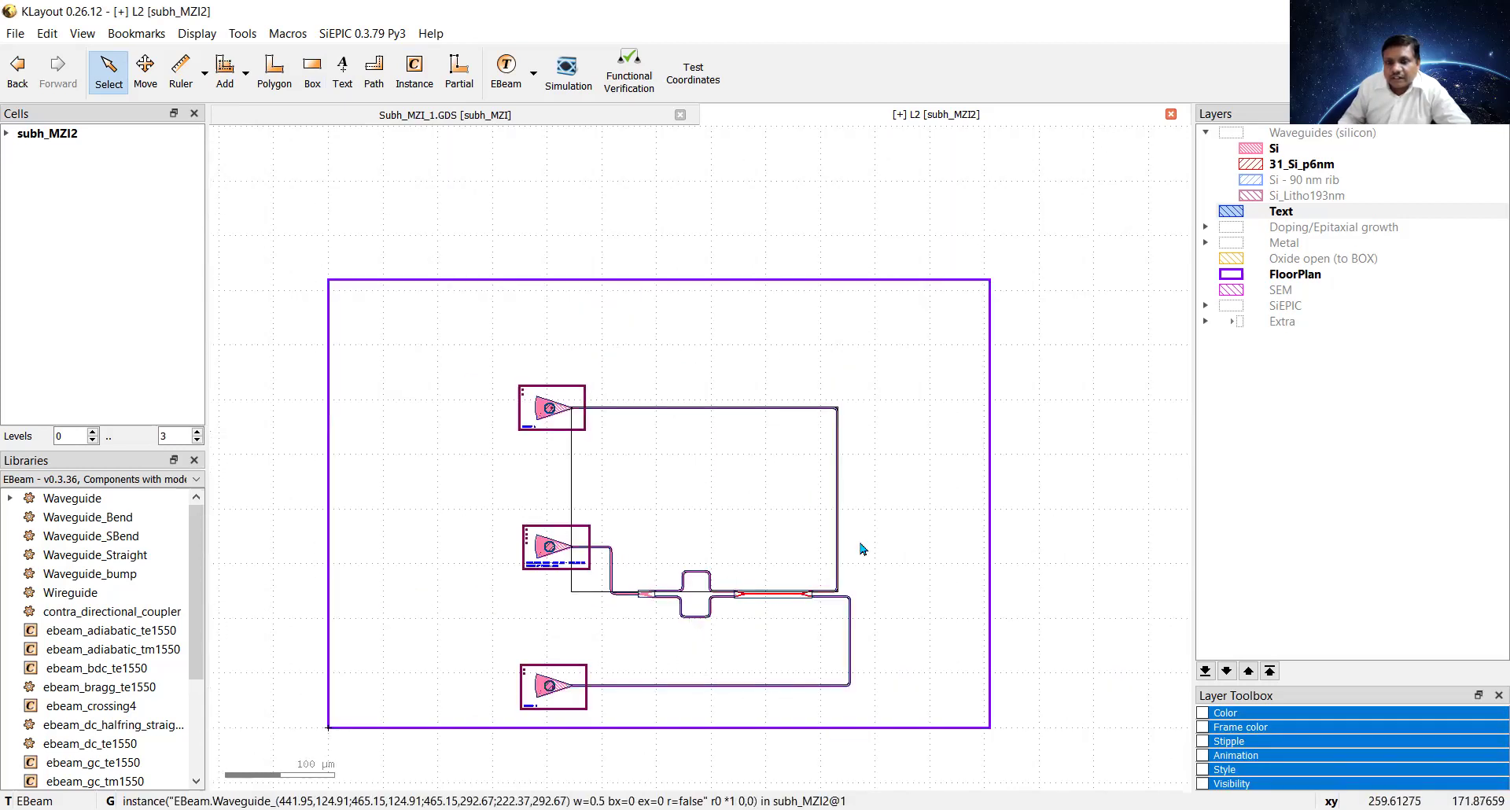
{"action": "left_click", "coordinate": [627, 600]}
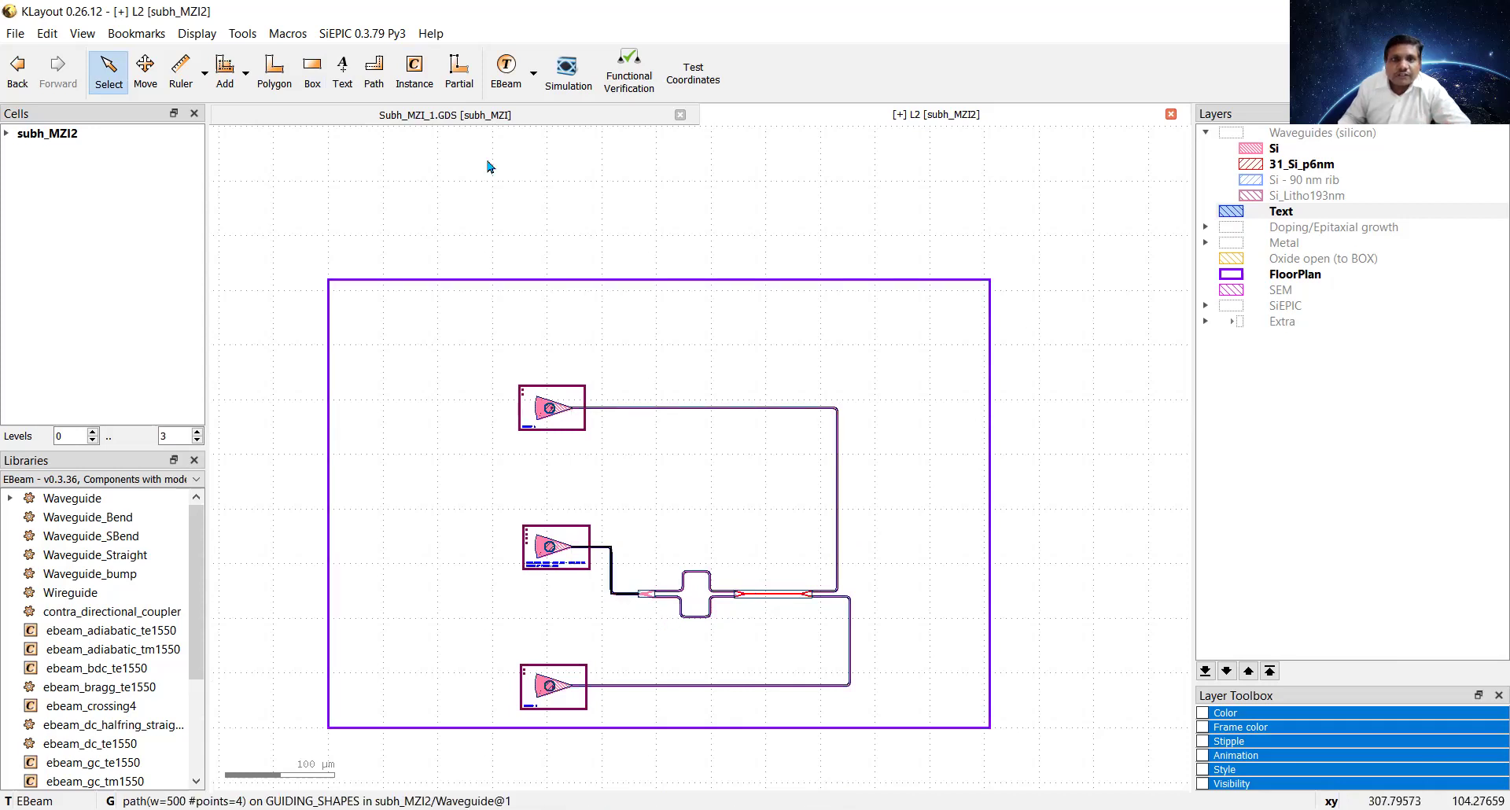
{"action": "key", "text": "Escape"}
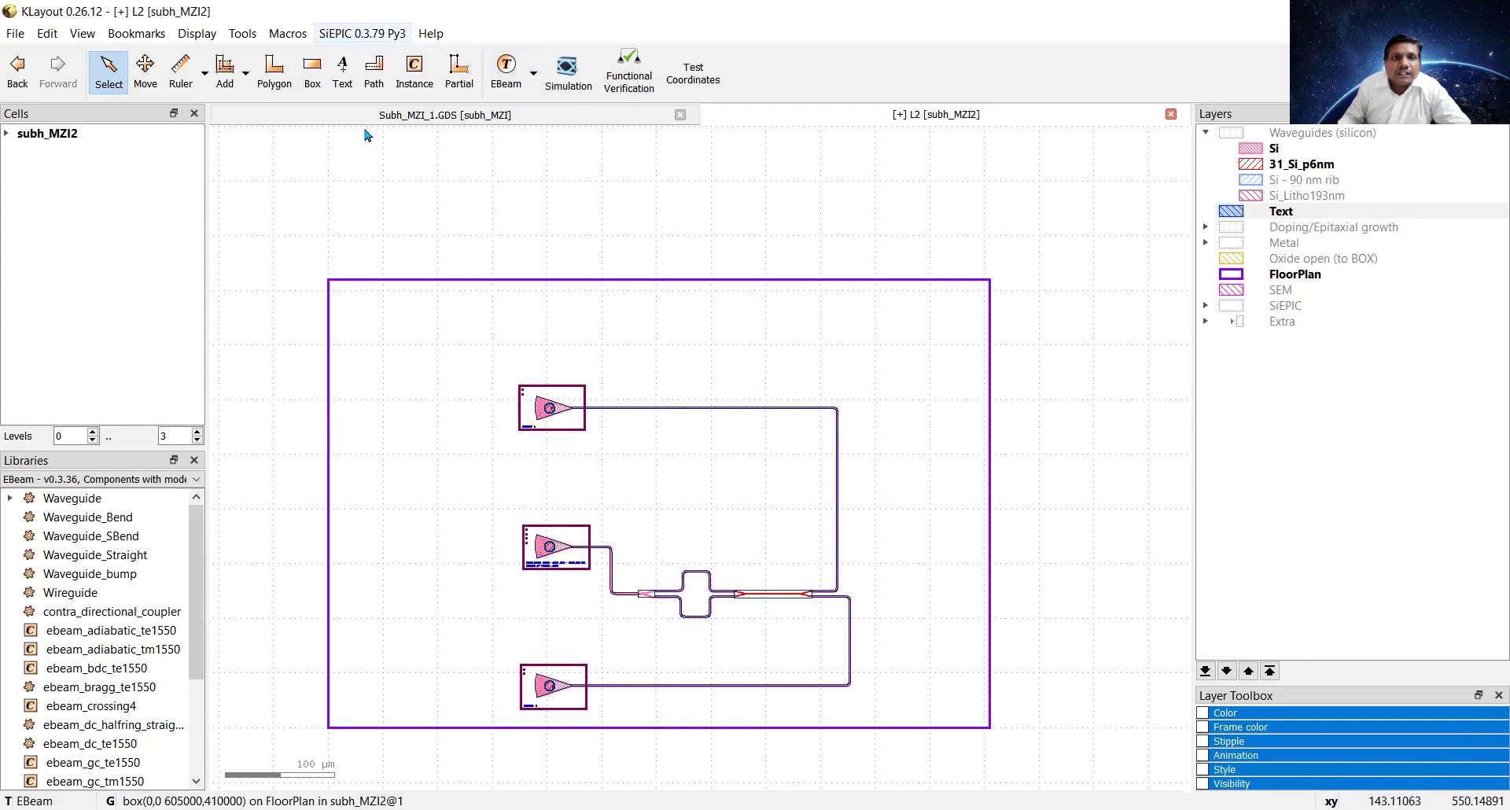
Step: Launch the Lumerical INTERCONNECT circuit simulation of the subh_MZI2 layout
{"action": "left_click", "coordinate": [362, 33]}
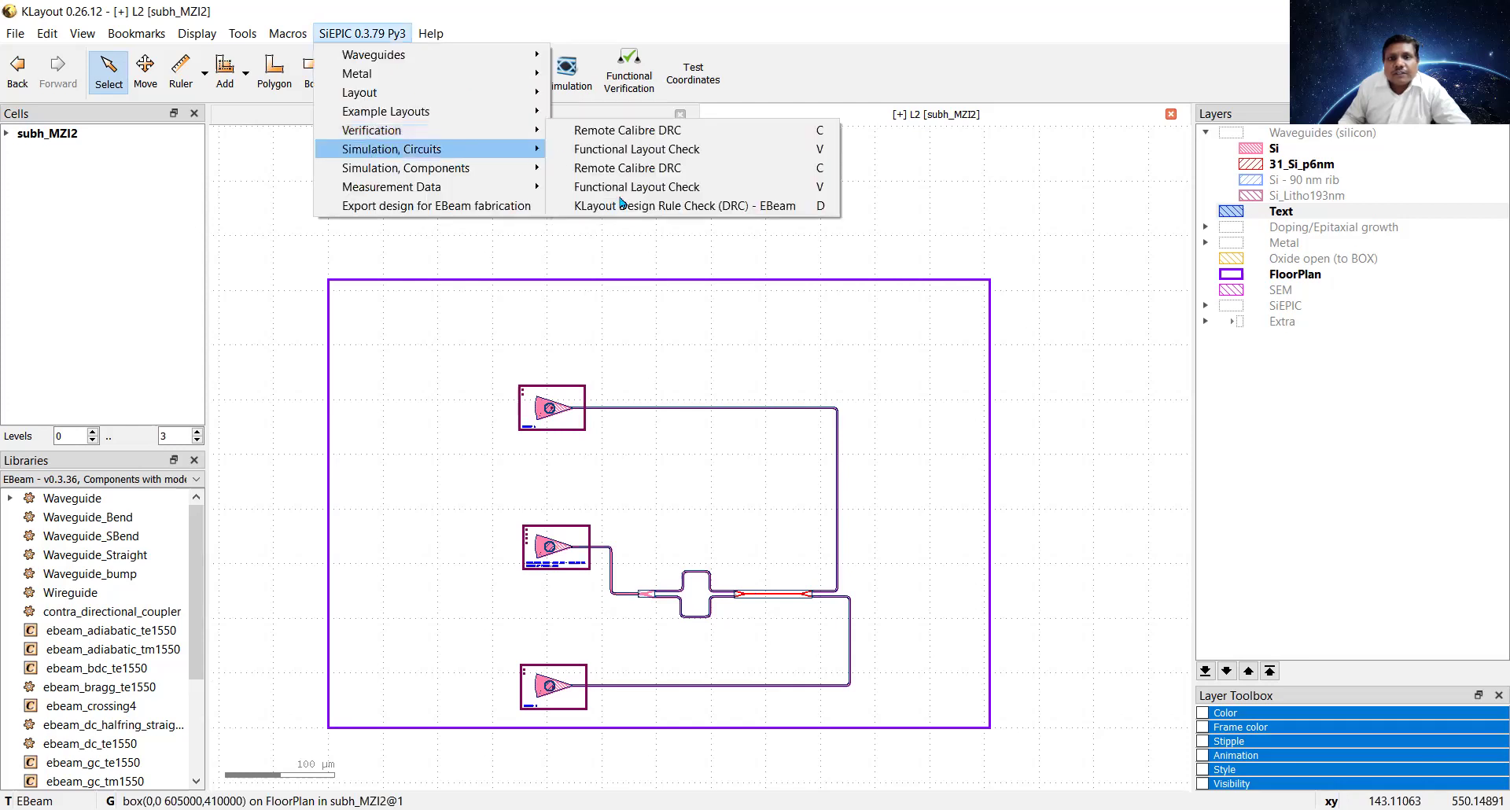
{"action": "mouse_move", "coordinate": [368, 151]}
{"action": "left_click", "coordinate": [647, 196]}
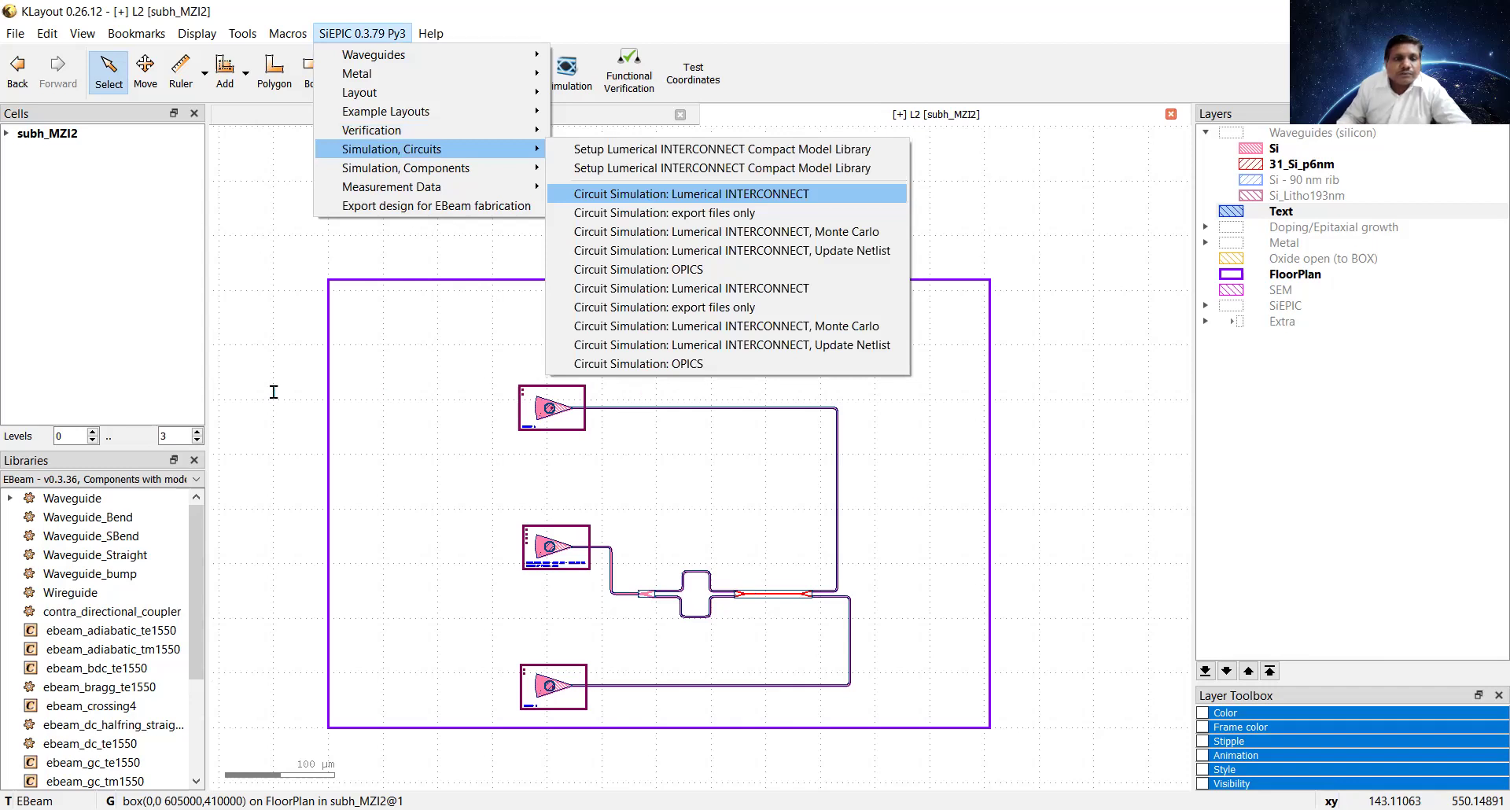
Step: Save the layout on the Desktop under the file name Subh_MZI_2
{"action": "key", "text": "ctrl+s"}
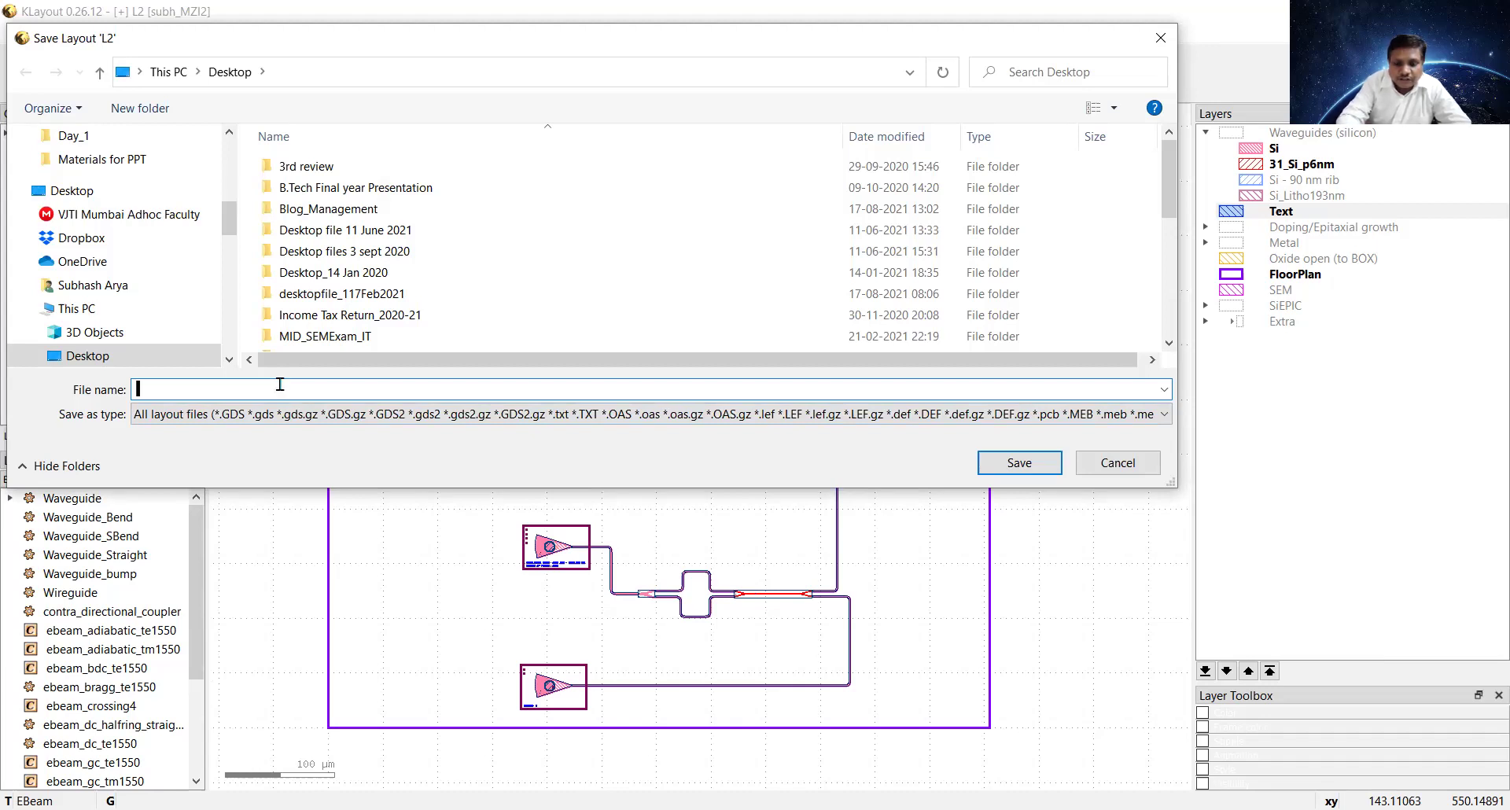
{"action": "type", "text": "Subh_MZI_2"}
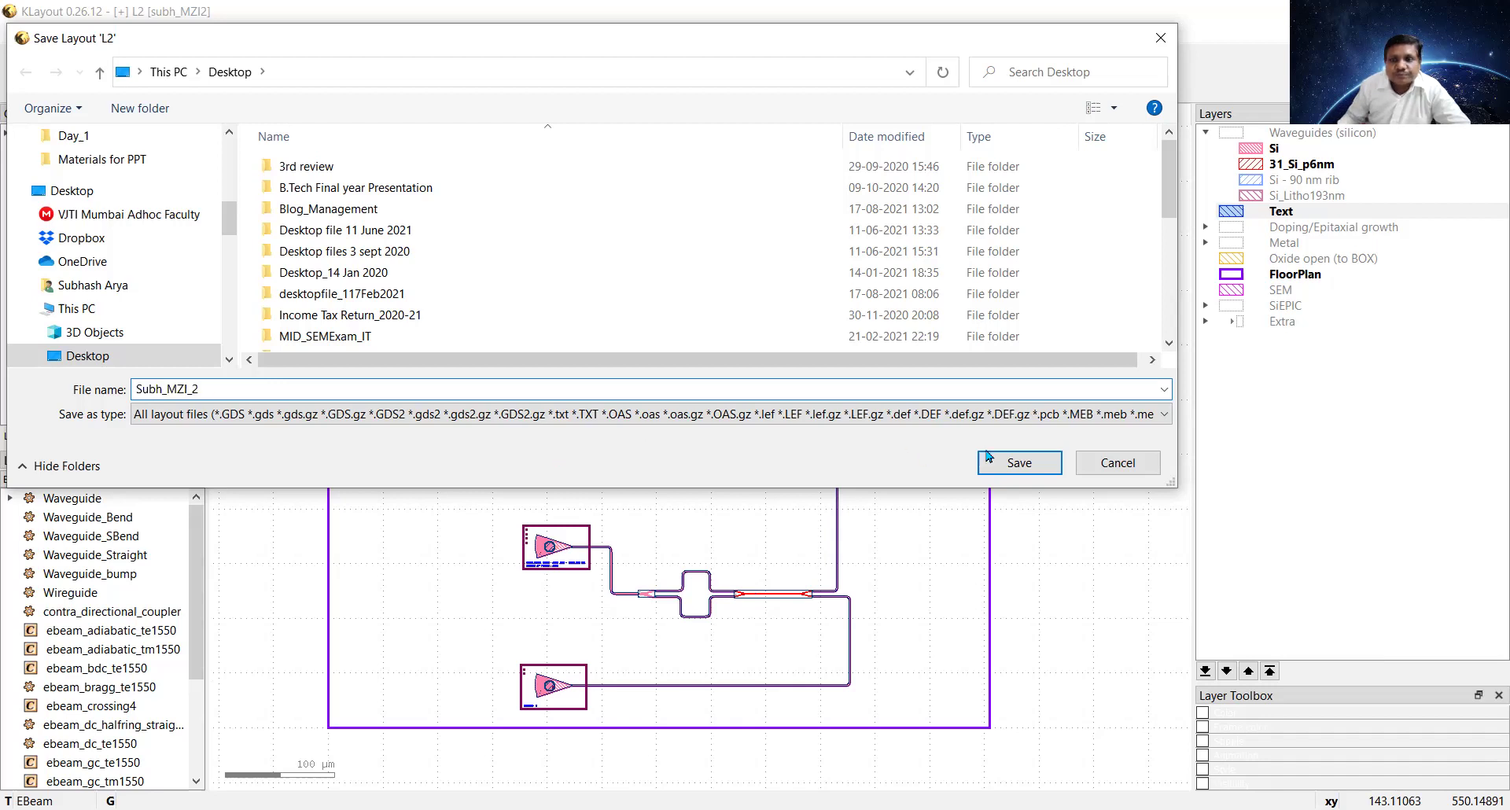
{"action": "left_click", "coordinate": [992, 461]}
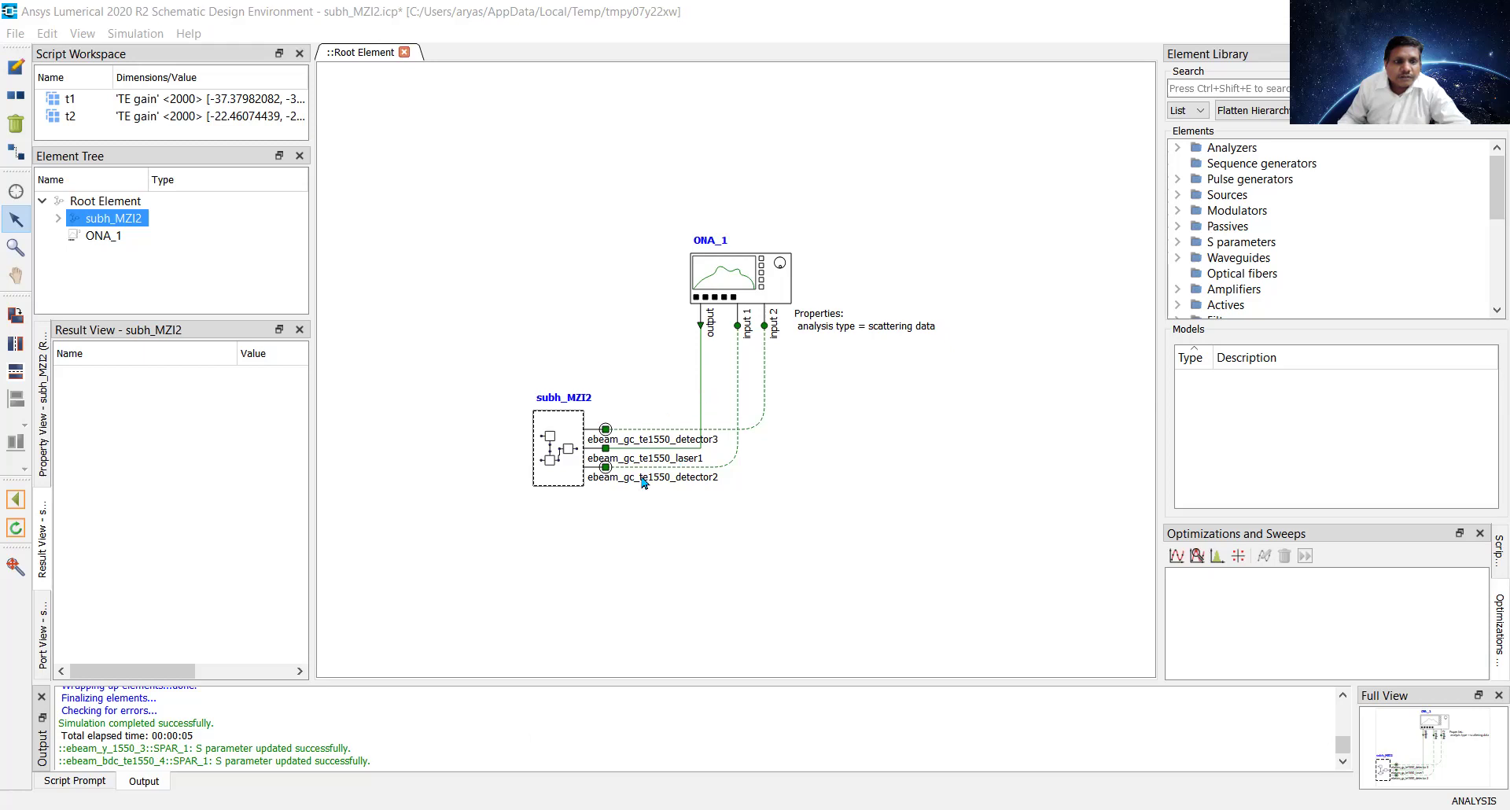
Step: In Lumerical INTERCONNECT, display the ONA_1 analyzer's results, inspect the gain curves over wavelength and close the plot
{"action": "left_click", "coordinate": [726, 275]}
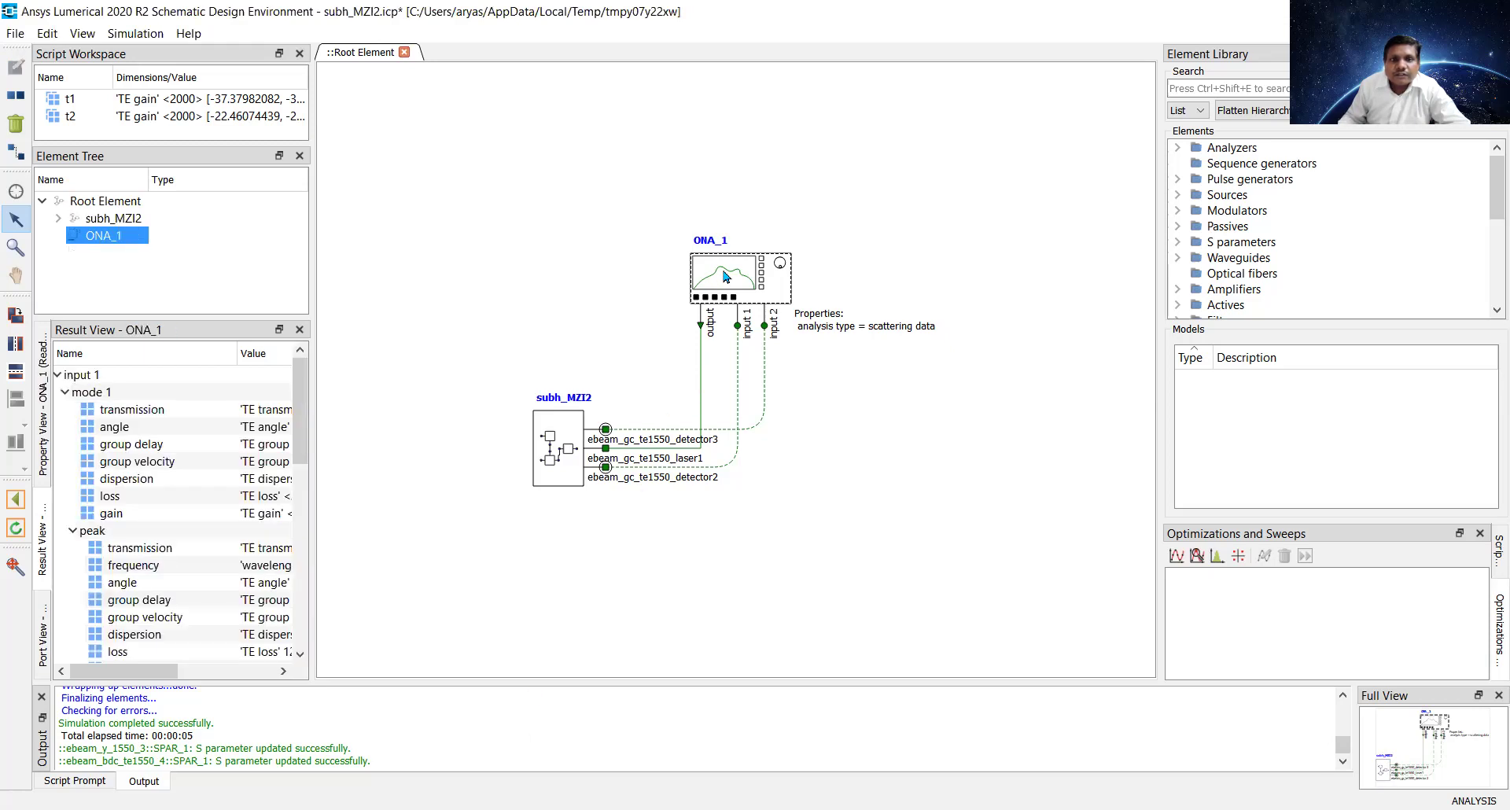
{"action": "right_click", "coordinate": [725, 275]}
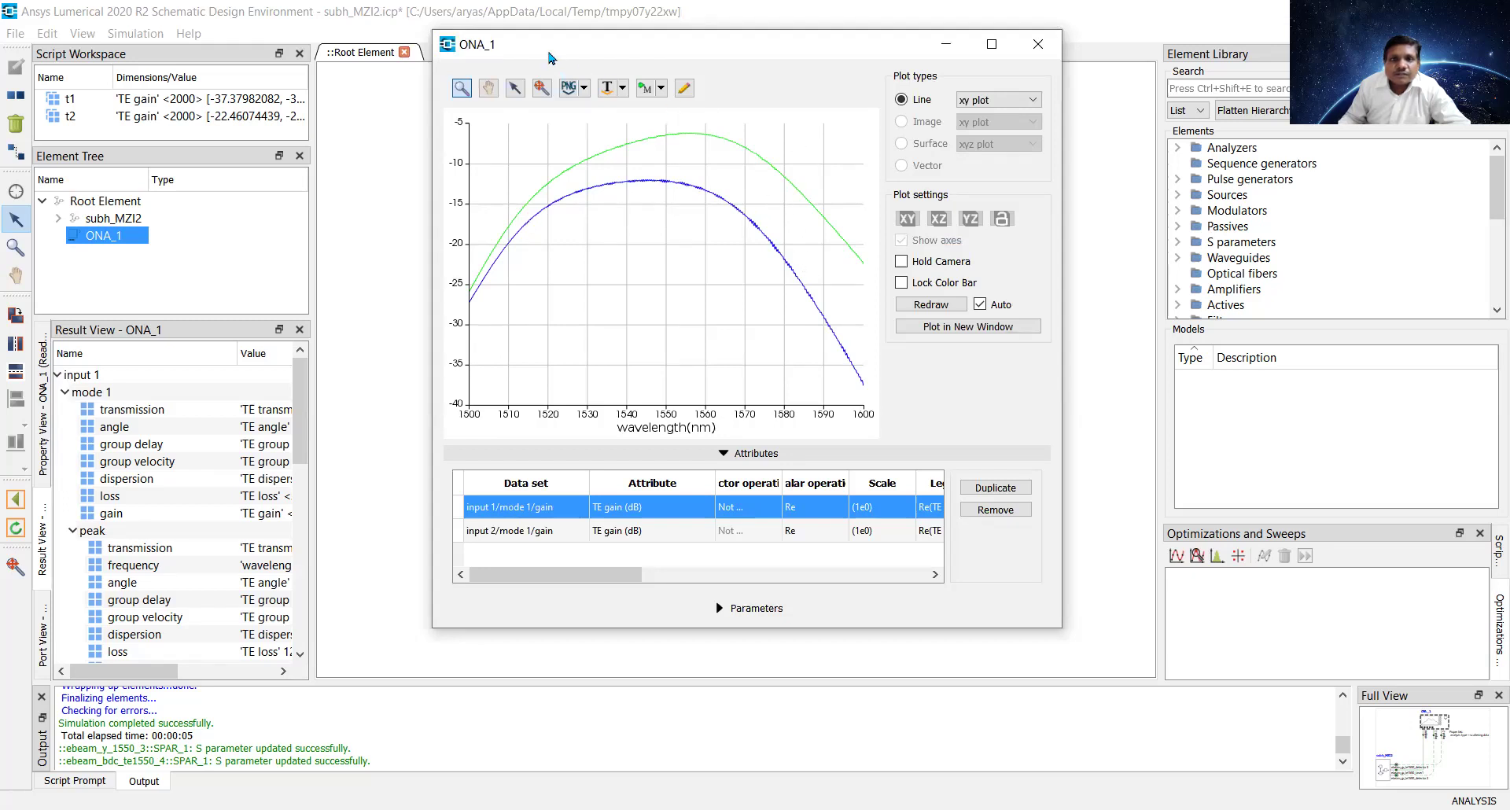
{"action": "left_click_drag", "start_coordinate": [550, 44], "coordinate": [536, 176]}
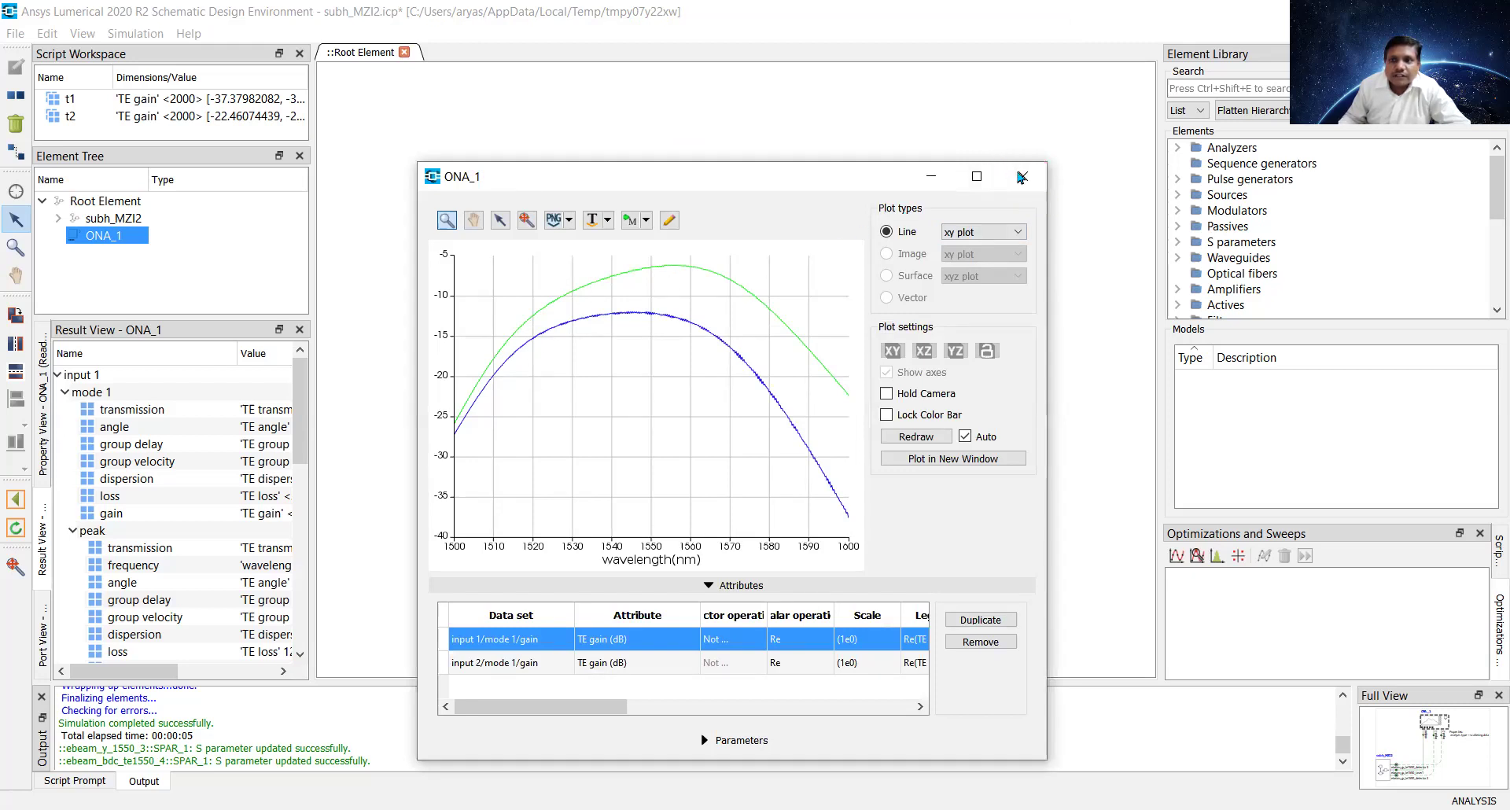
{"action": "left_click", "coordinate": [1020, 177]}
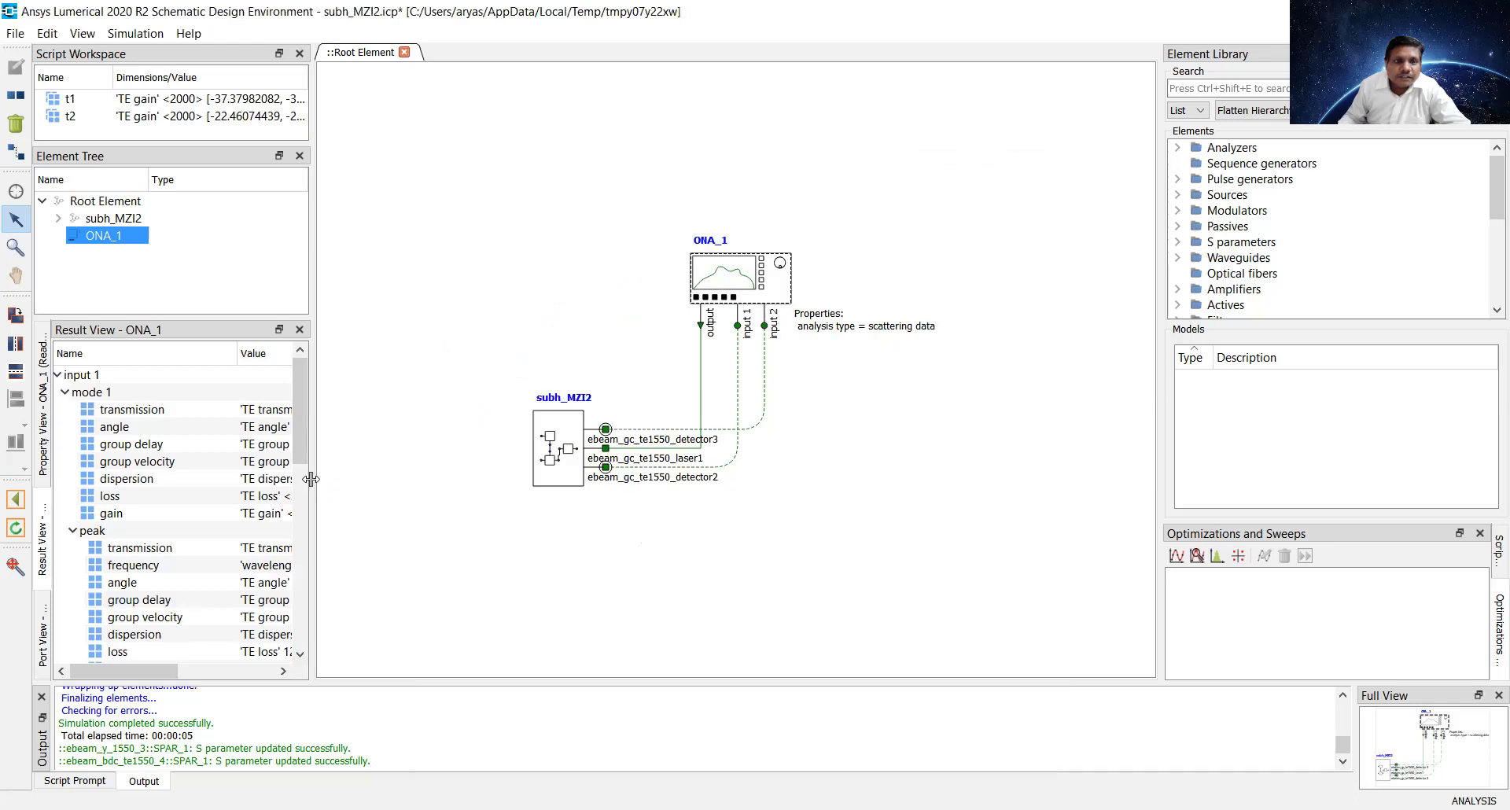
Step: Choose transmission instead of gain for display under ONA_1's input 1, mode 1, and plot the analyzer's results
{"action": "left_click_drag", "start_coordinate": [311, 479], "coordinate": [667, 478]}
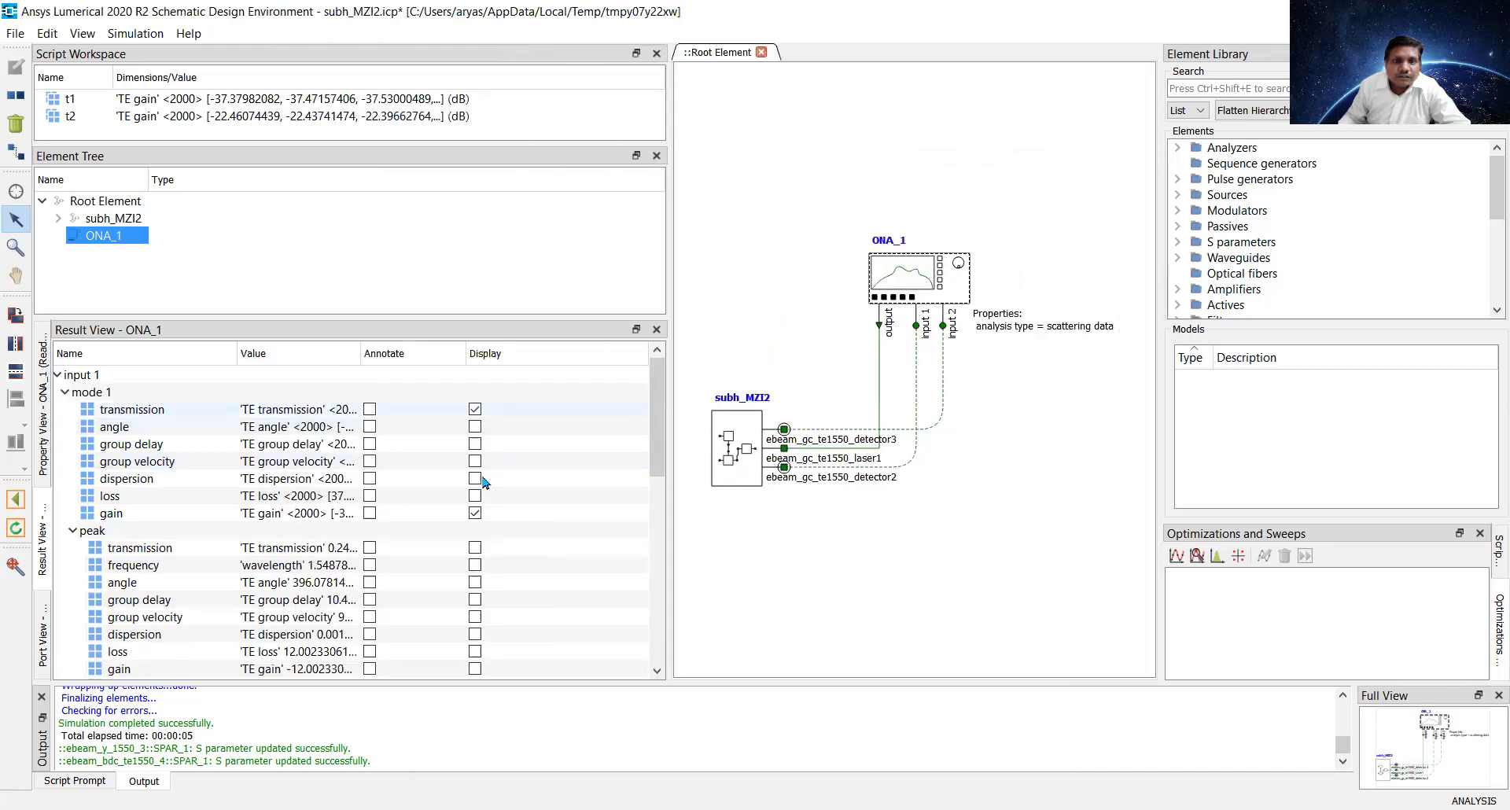
{"action": "left_click", "coordinate": [475, 513]}
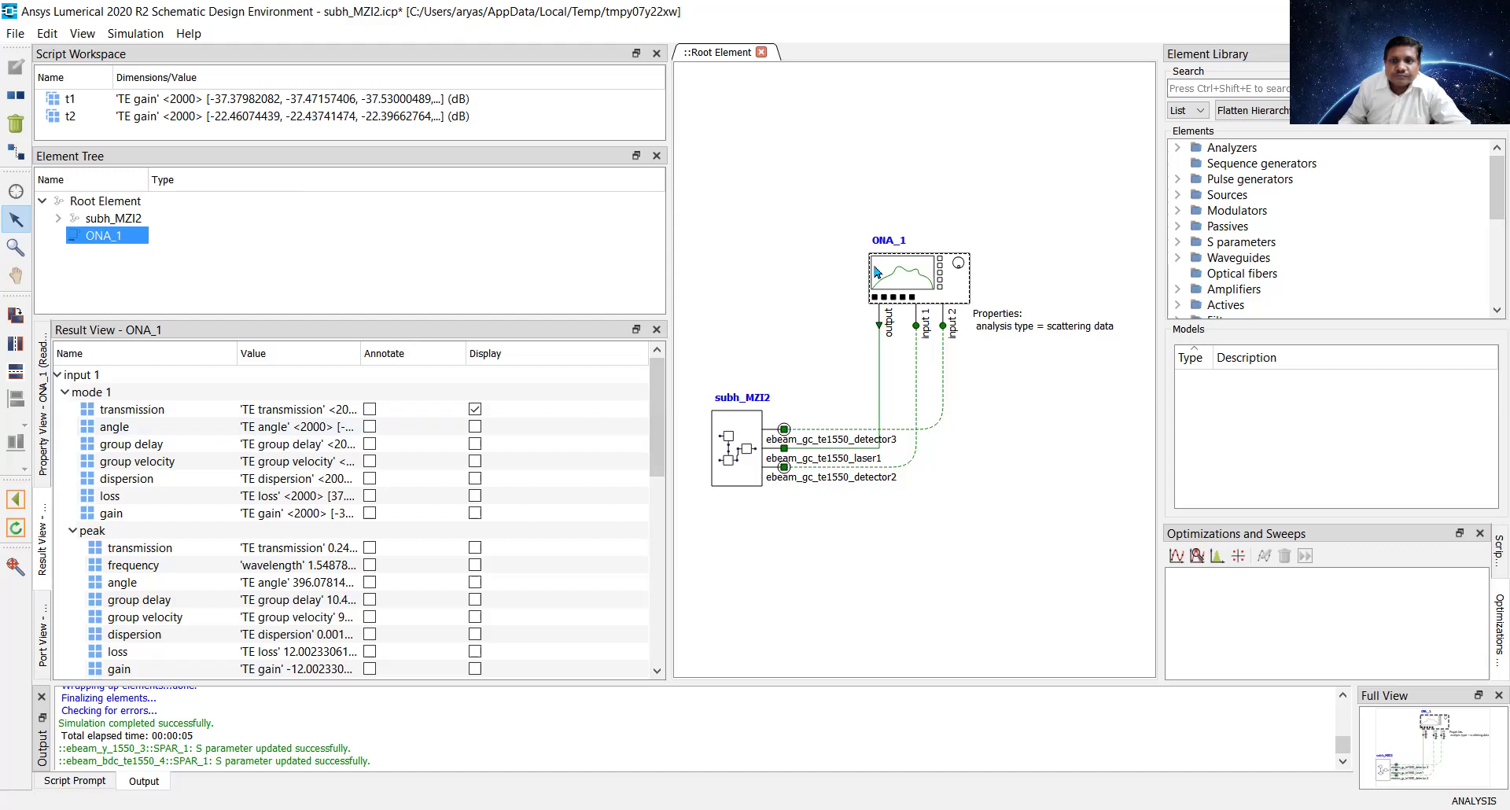
{"action": "right_click", "coordinate": [881, 271]}
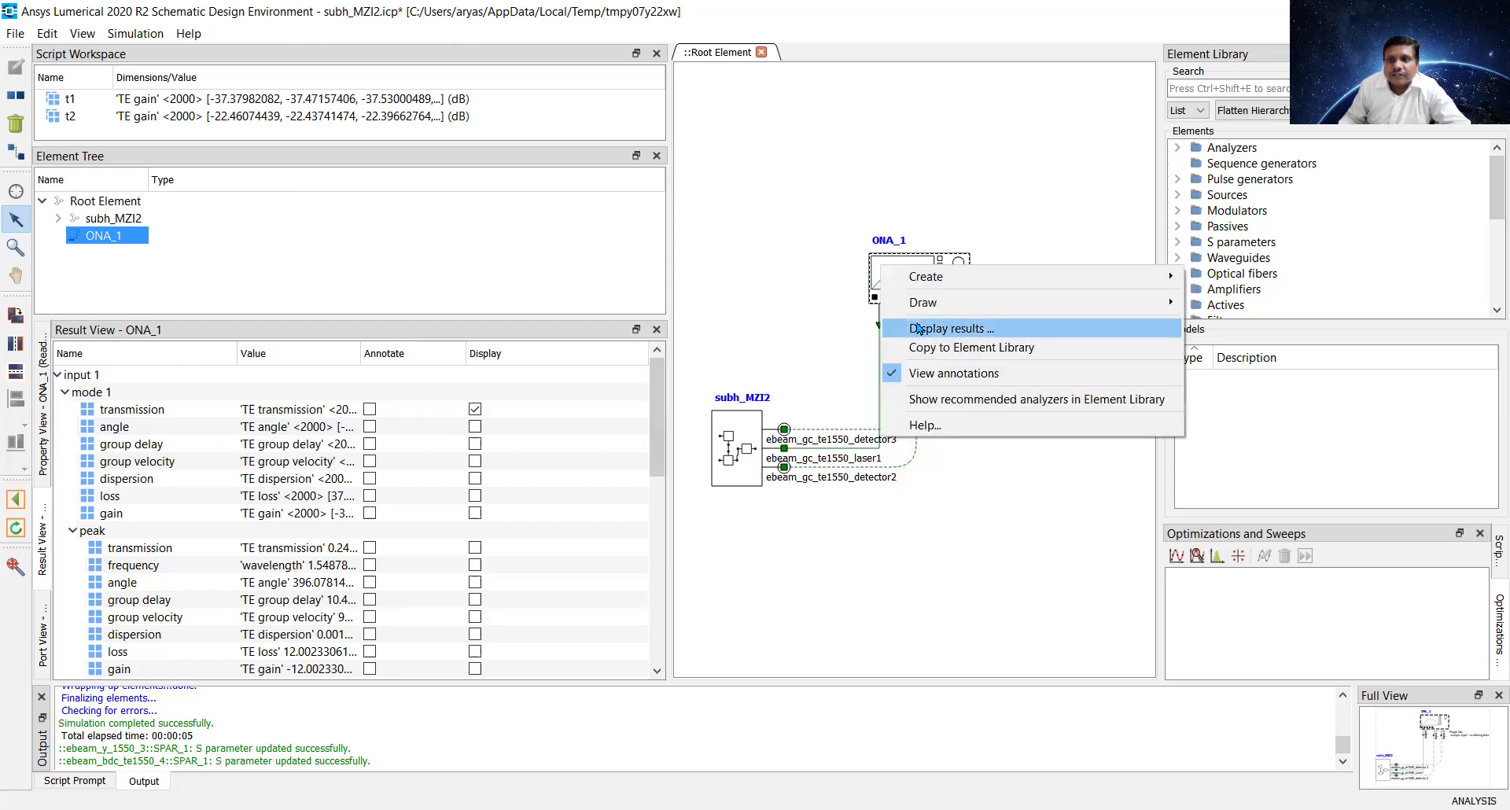
{"action": "key", "text": "Return"}
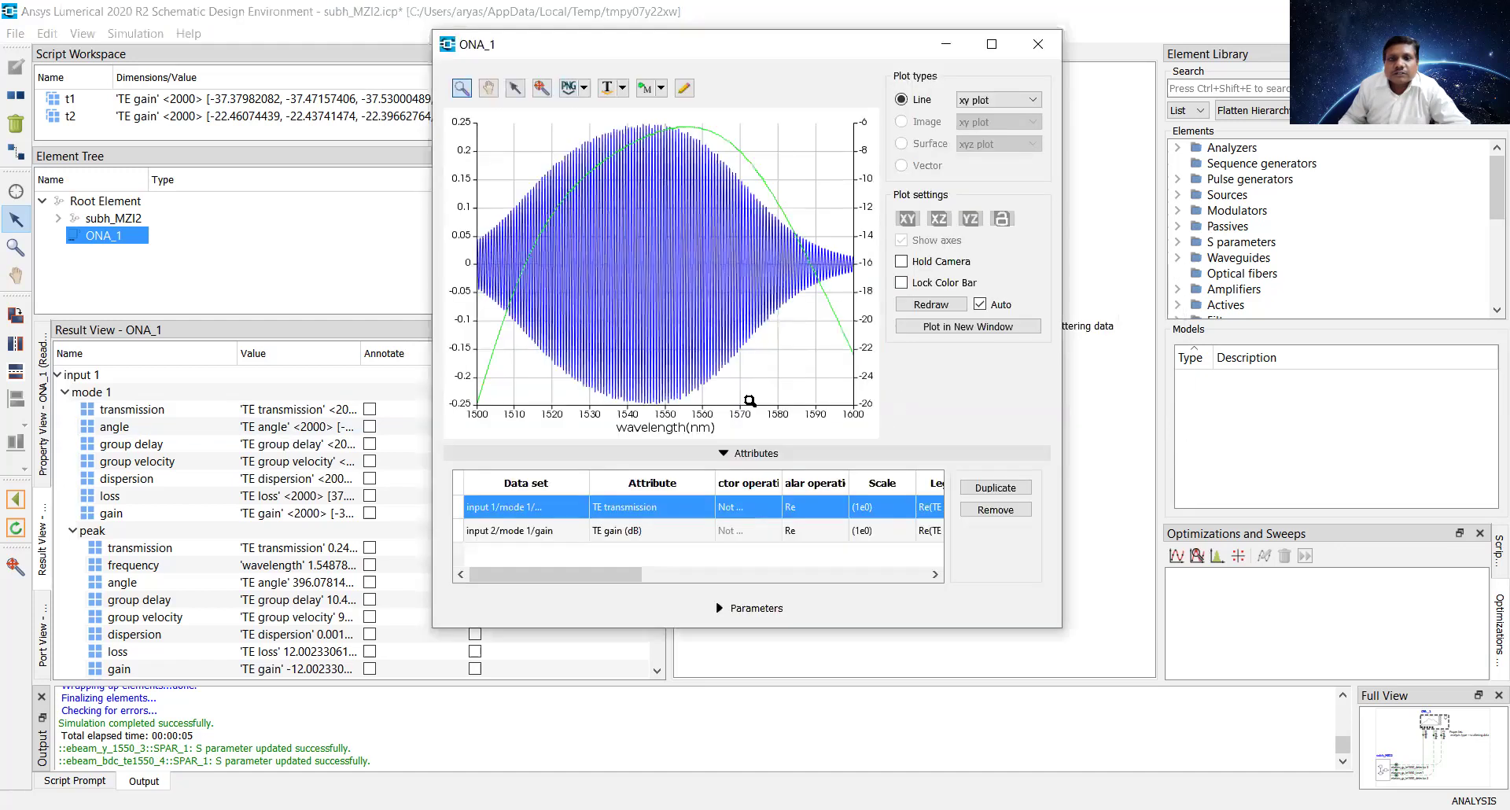
Step: Remove the input 2 gain data set from the ONA_1 plot and set the TE transmission's scalar operation to Abs^2
{"action": "left_click", "coordinate": [645, 533]}
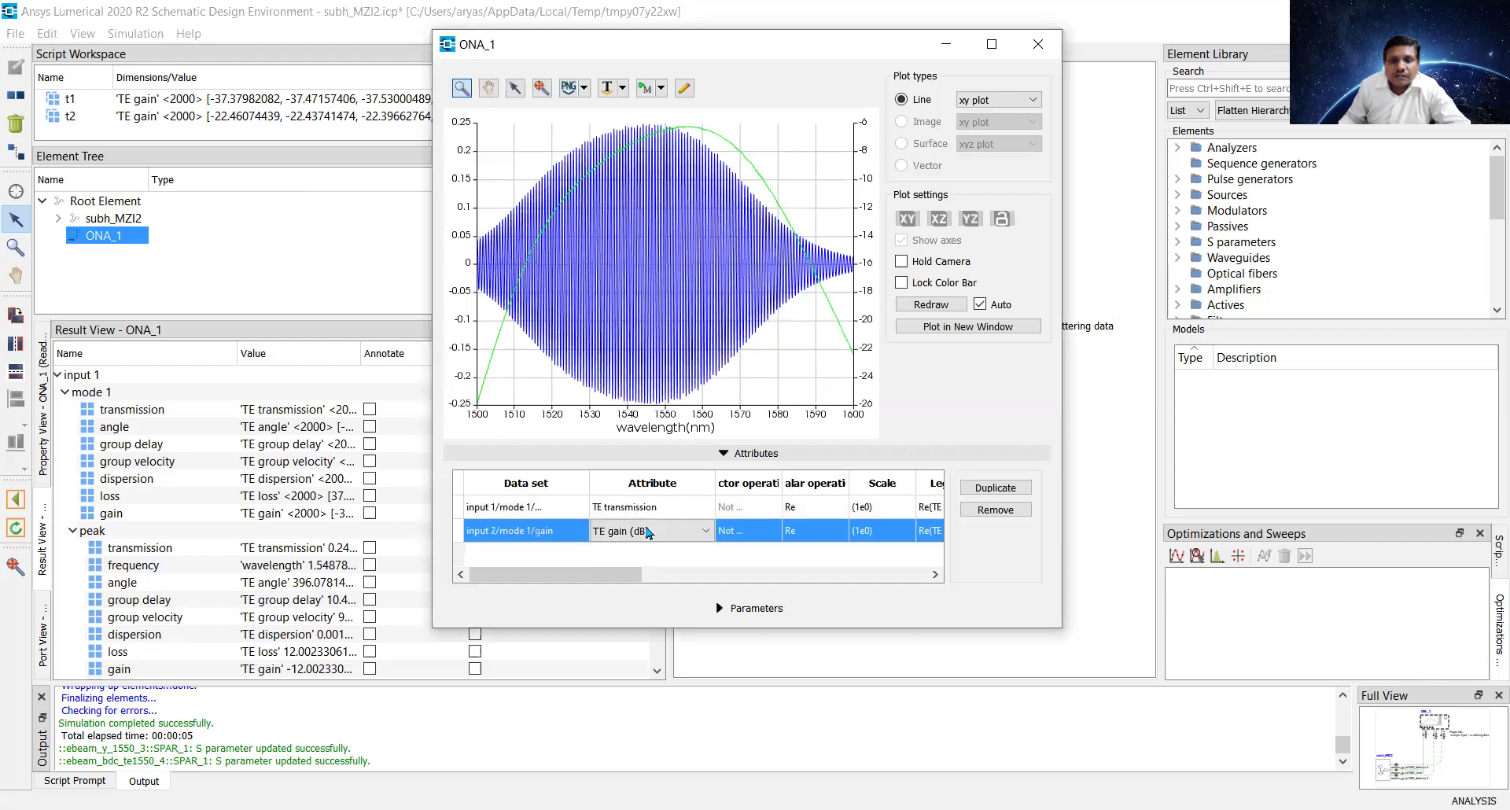
{"action": "left_click", "coordinate": [995, 509]}
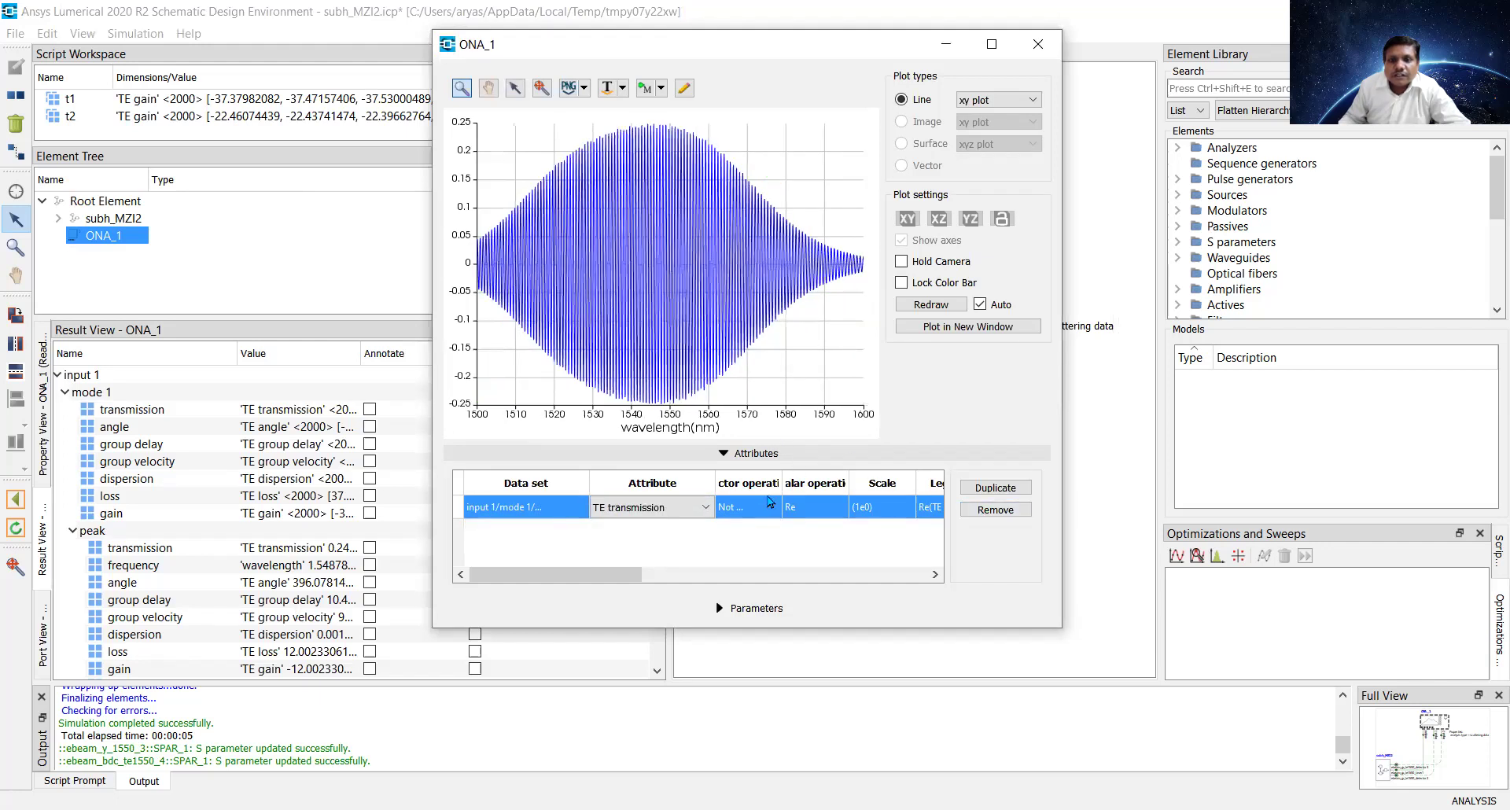
{"action": "left_click", "coordinate": [821, 507]}
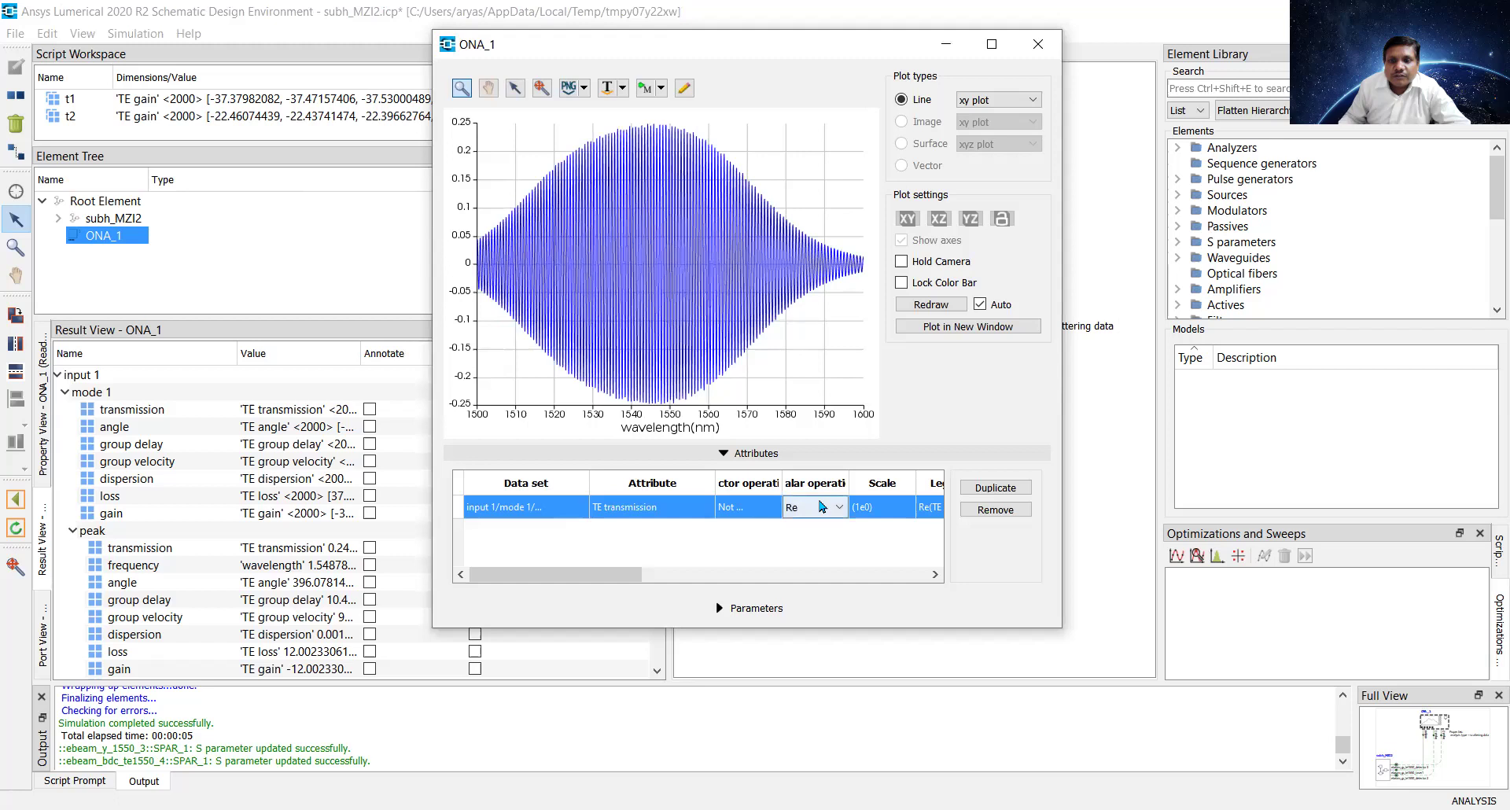
{"action": "key", "text": "Down"}
{"action": "key", "text": "Down"}
{"action": "key", "text": "Down"}
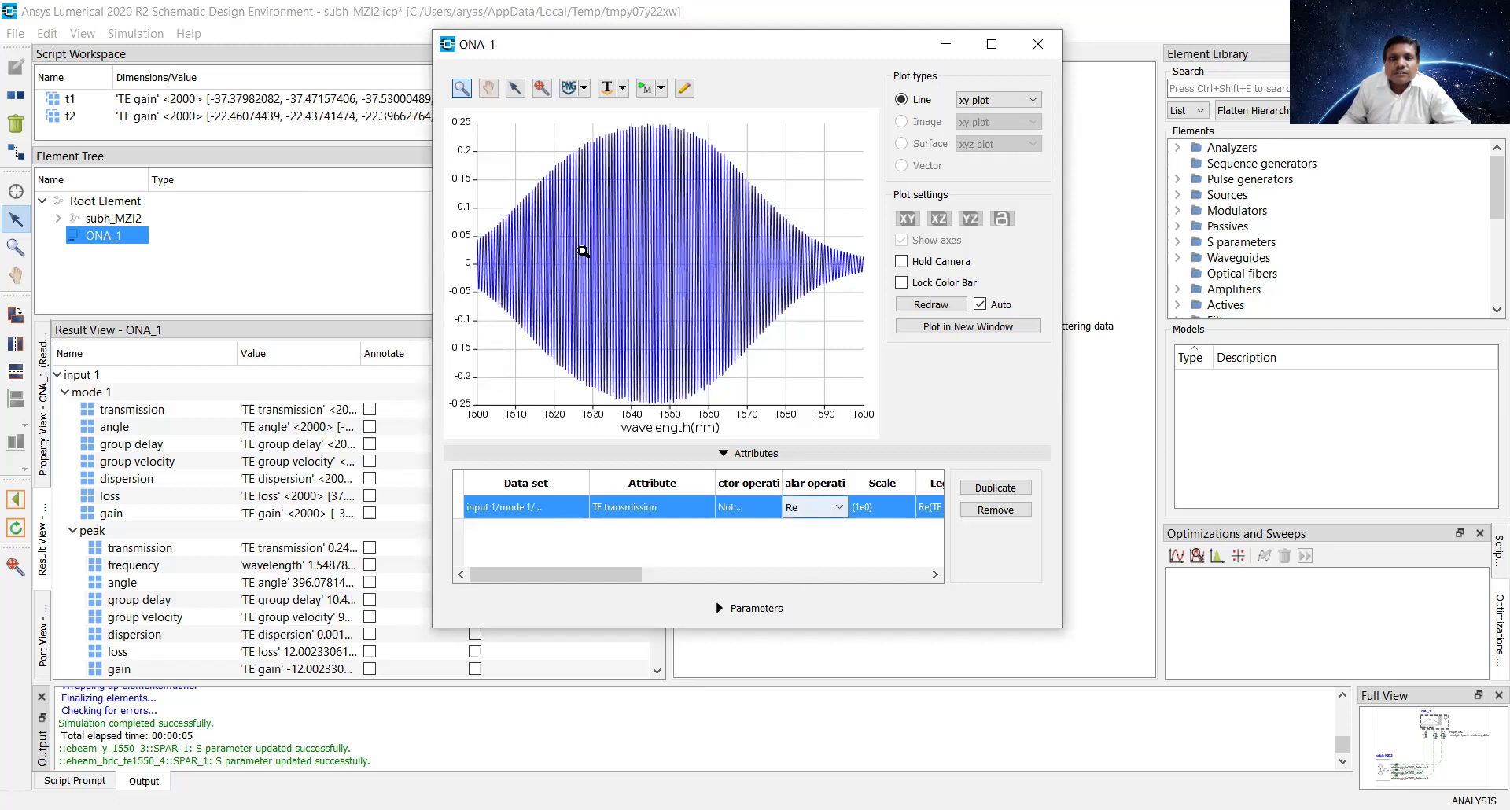
{"action": "key", "text": "Return"}
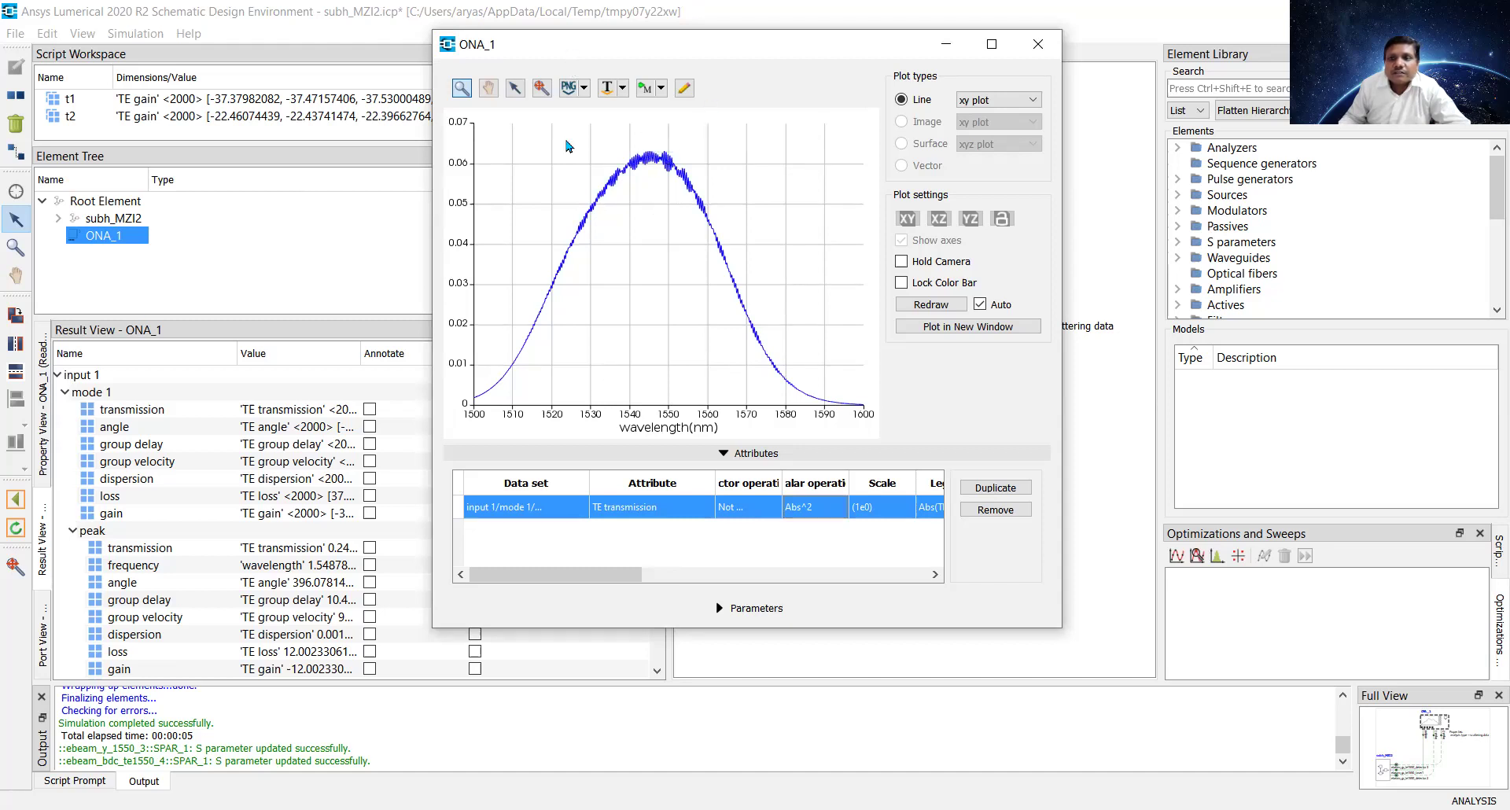
Step: Close the ONA_1 plot window and narrow the results area to give the schematic more room
{"action": "left_click_drag", "start_coordinate": [1014, 44], "coordinate": [1011, 135]}
{"action": "key", "text": "alt+F4"}
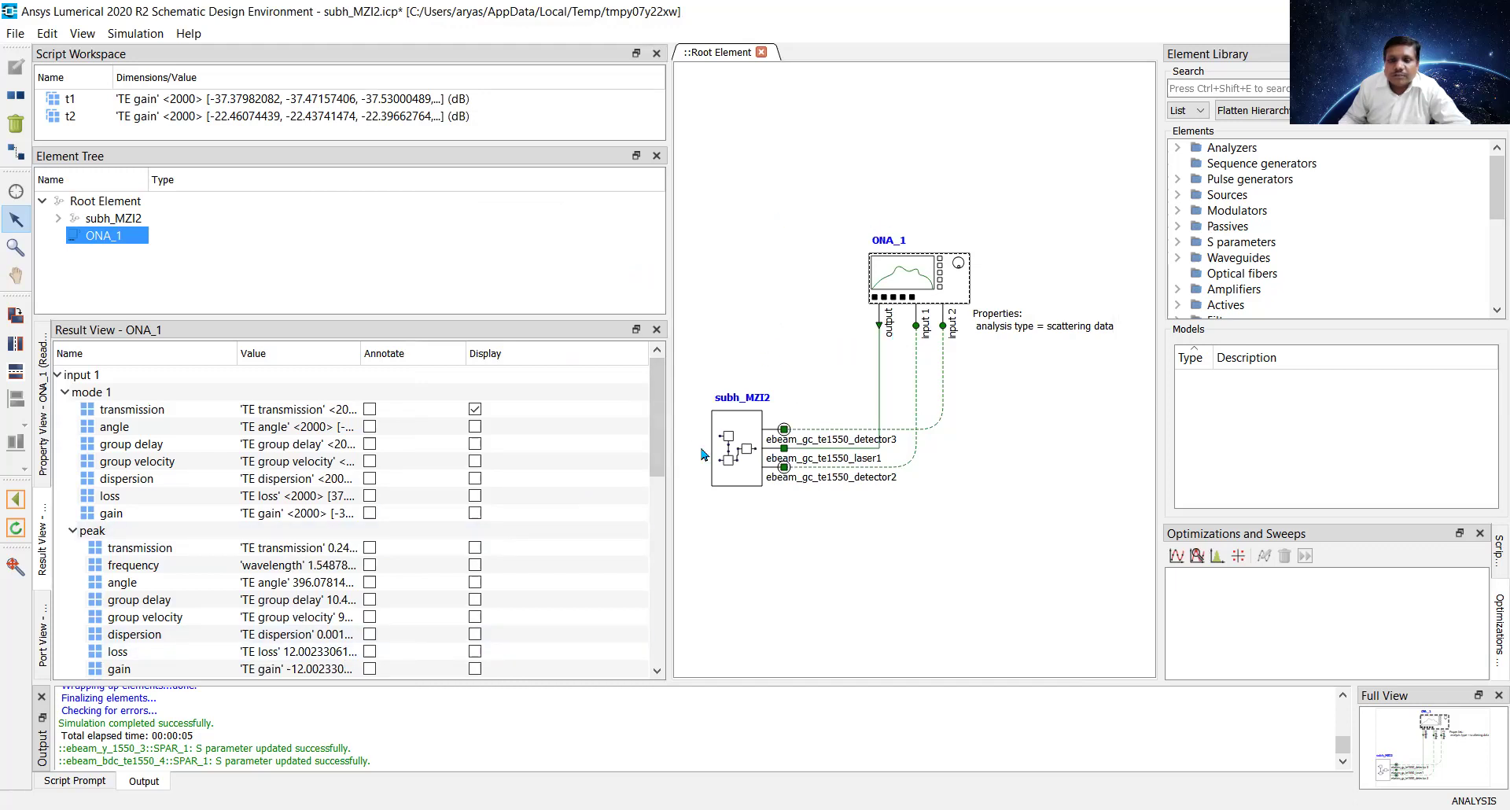
{"action": "left_click_drag", "start_coordinate": [668, 363], "coordinate": [490, 363]}
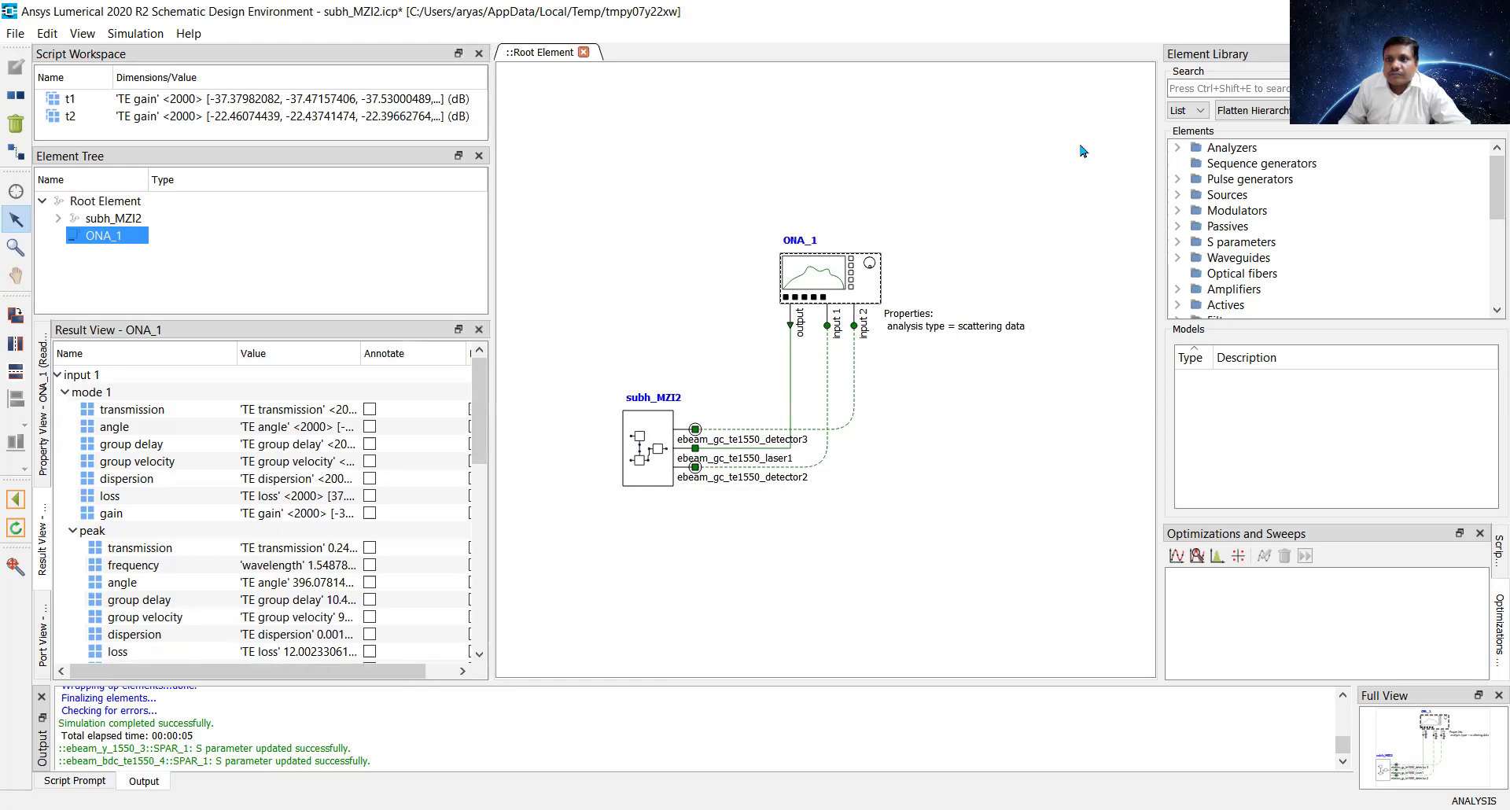